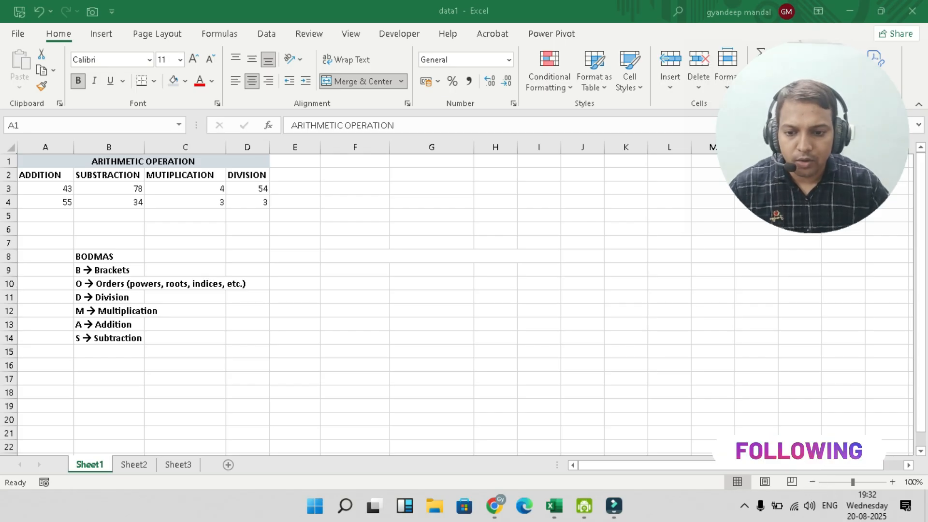
Look over the date and time functions on Sheet2 and the text functions on Sheet3, and return to Sheet1
left_click(134, 465)
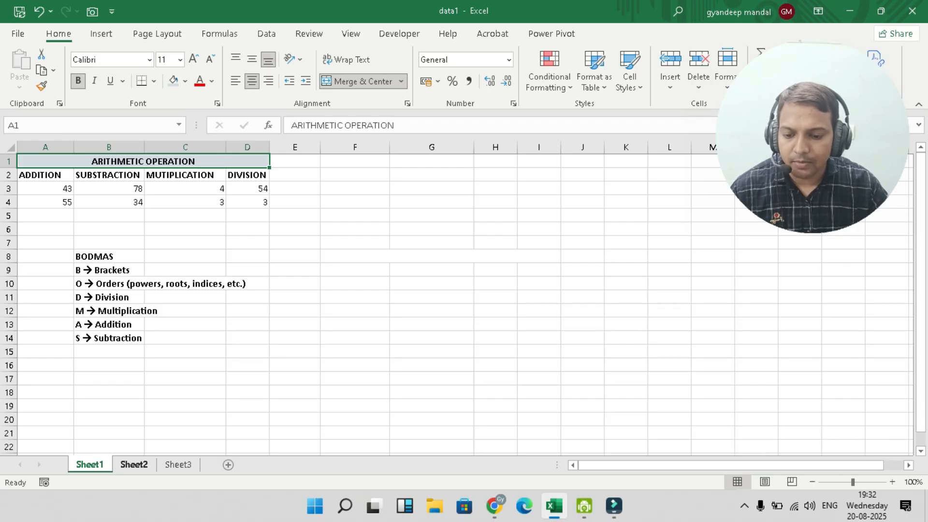
left_click(134, 465)
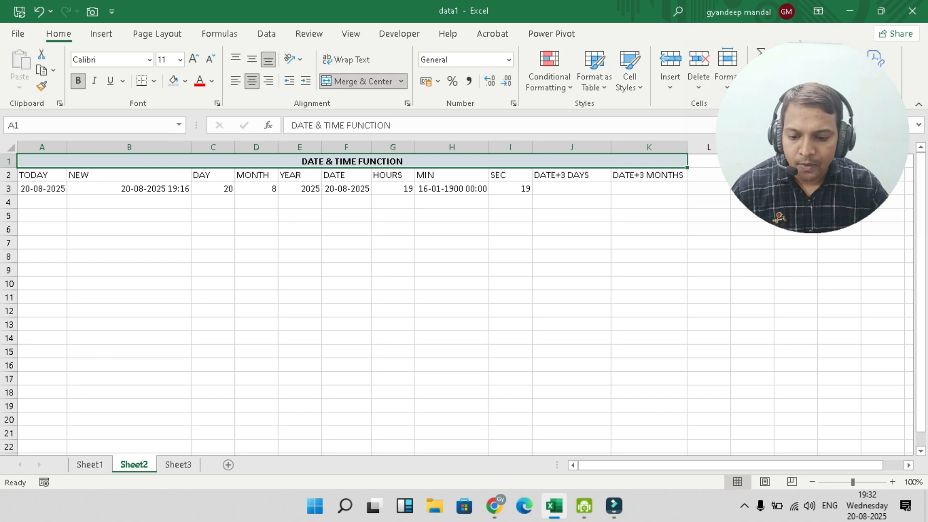
left_click(177, 465)
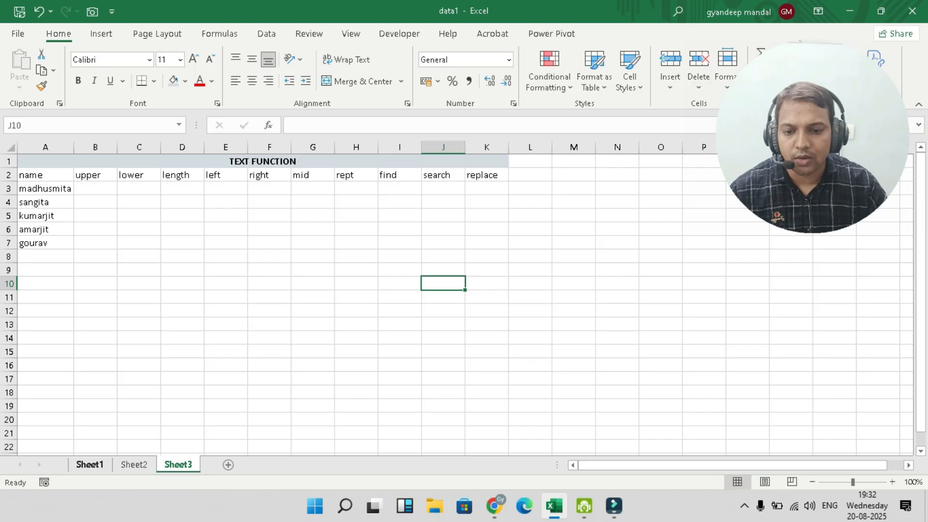
left_click(89, 465)
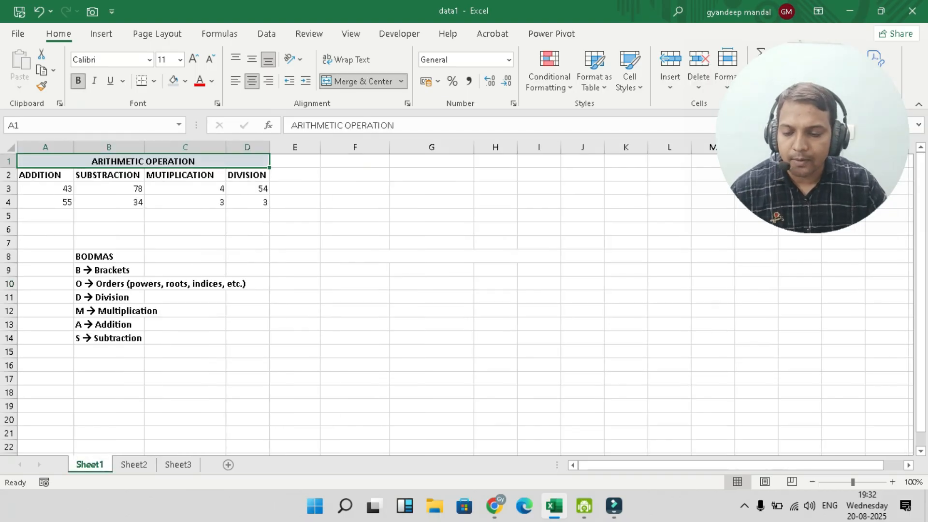
Add the two ADDITION values in cell A5 with the formula =A3+A4
left_click(45, 216)
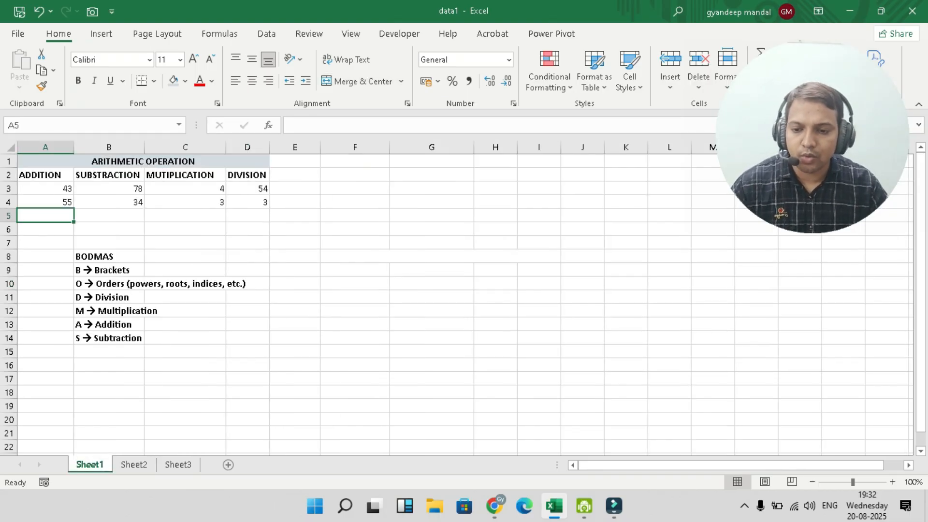
type("=")
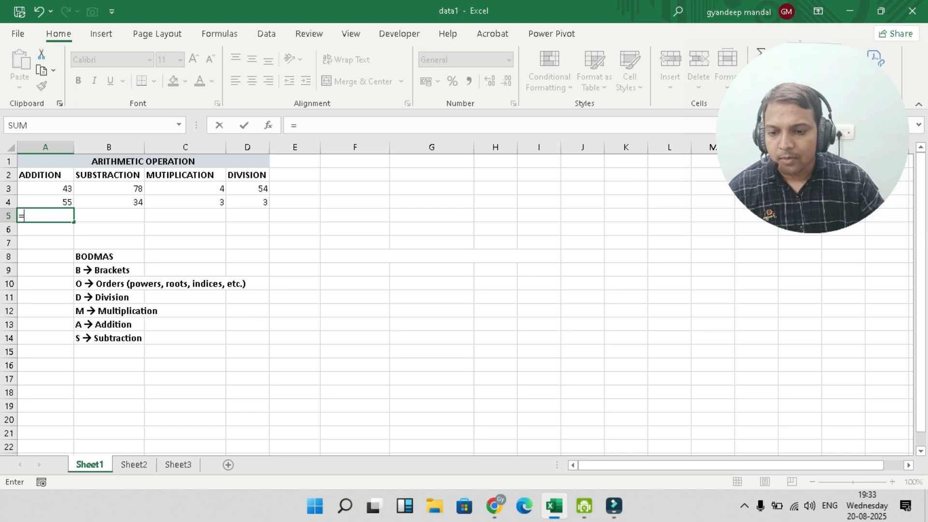
left_click(45, 188)
type("+")
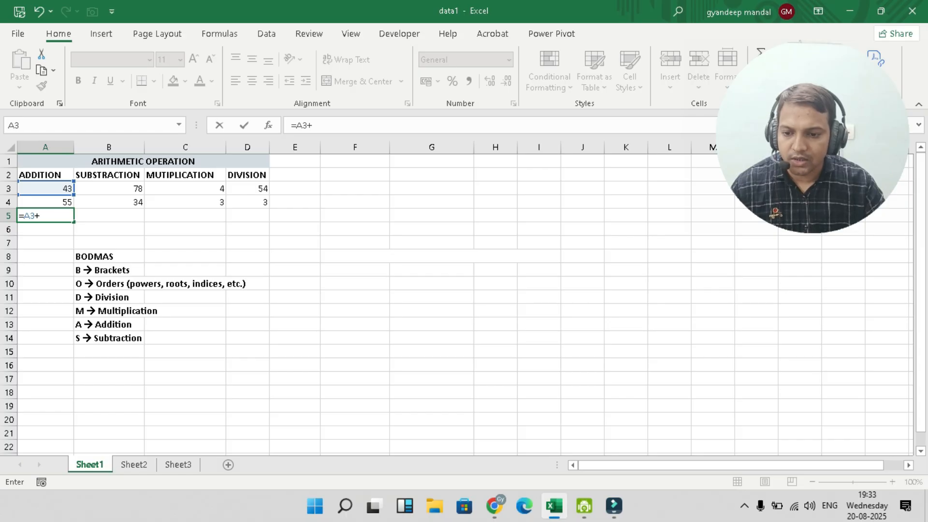
left_click(45, 202)
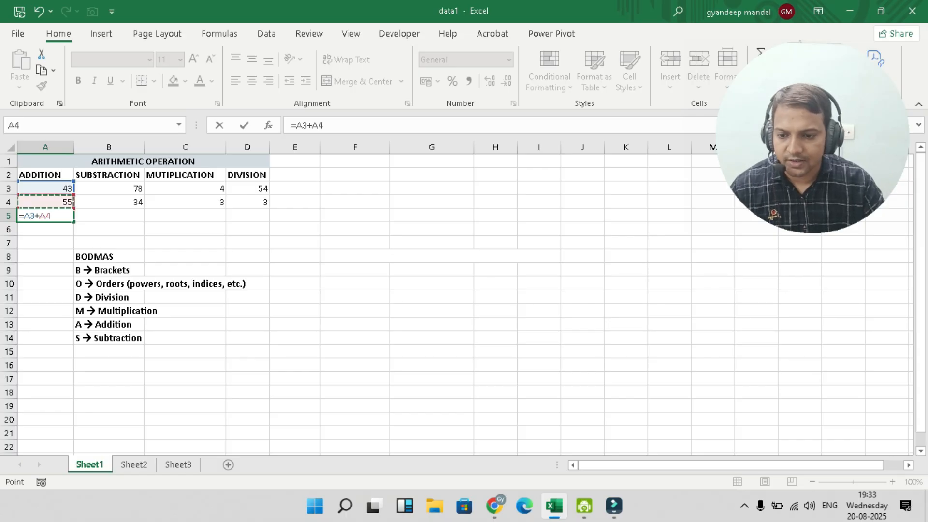
key("Return")
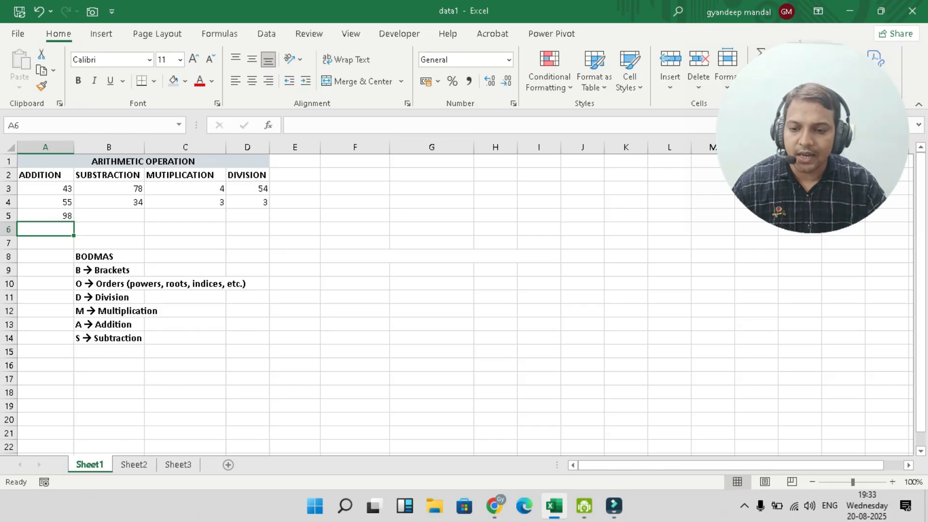
left_click(45, 215)
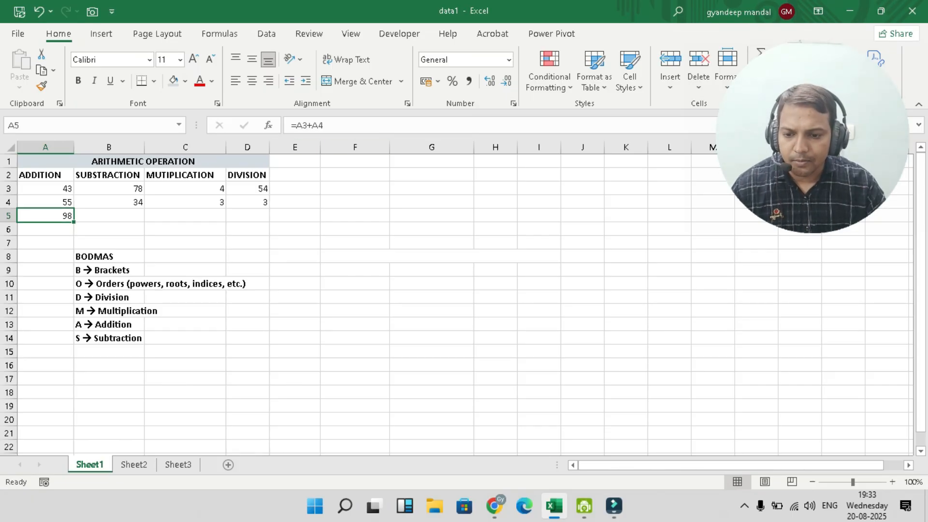
Total the same two ADDITION values in cell A6 with the formula =SUM(A3:A4)
left_click(46, 229)
type("=")
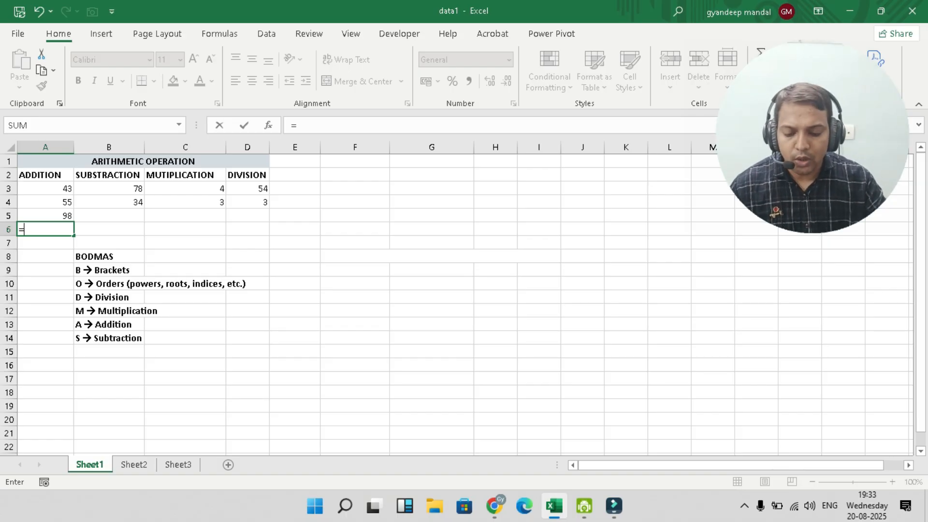
type("SUM(")
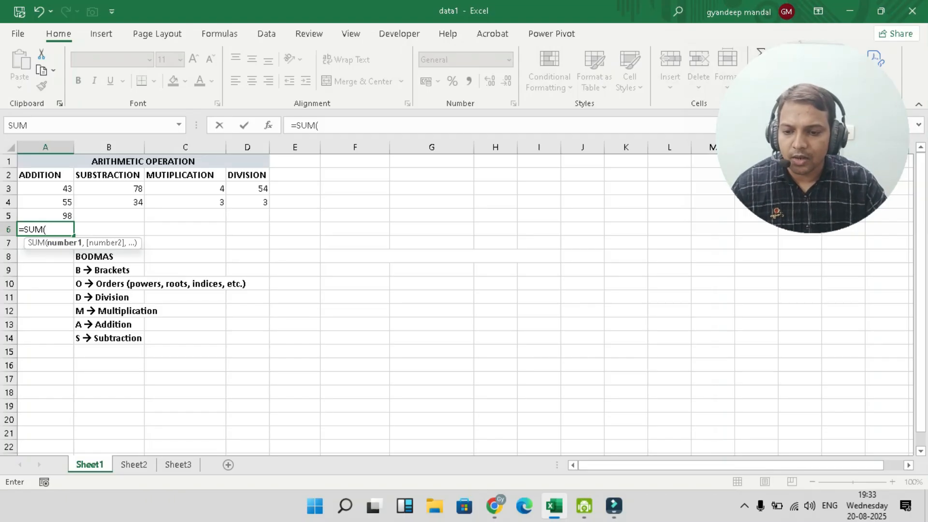
left_click_drag(53, 189, 54, 202)
type(")")
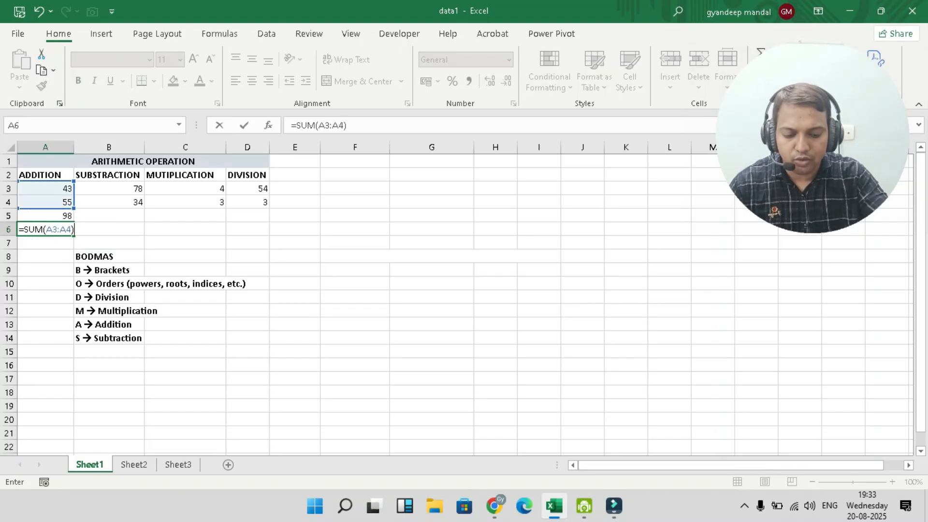
key("Return")
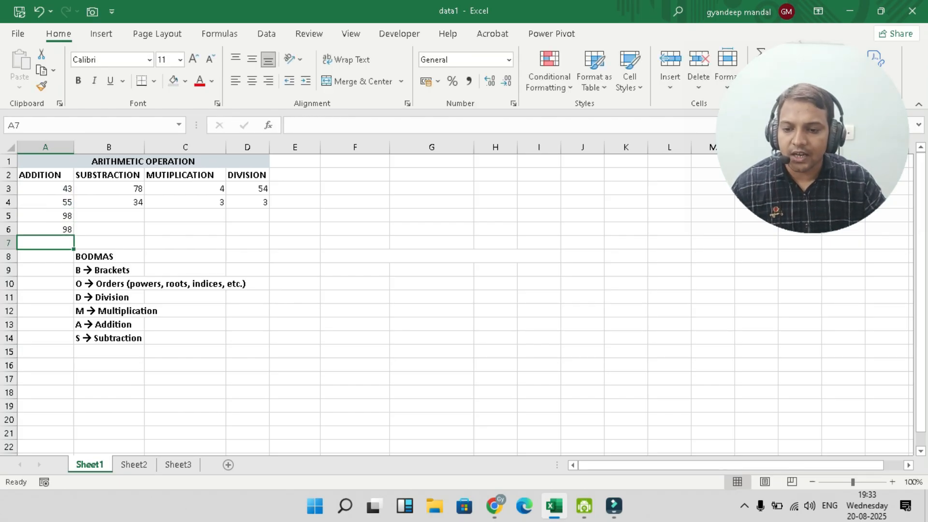
Subtract the second SUBSTRACTION value from the first in cell B5 with the formula =B3-B4
left_click(108, 216)
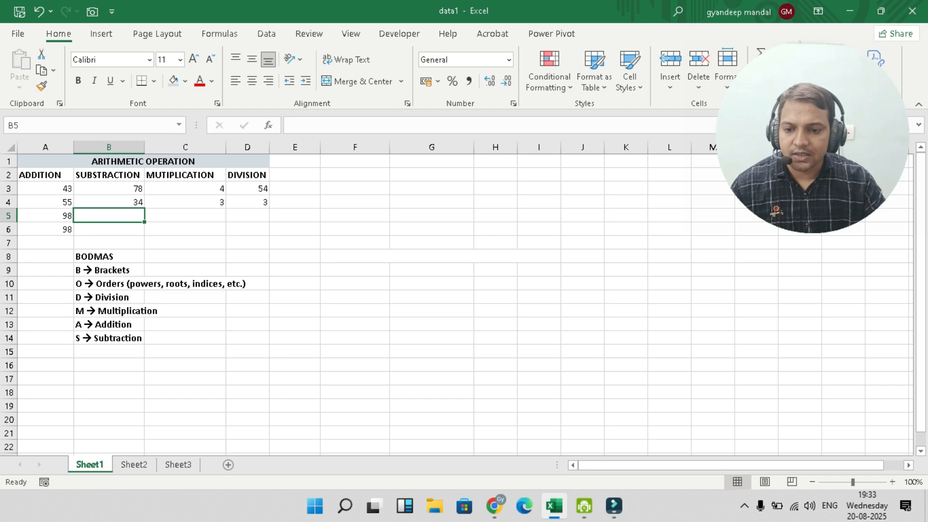
type("=")
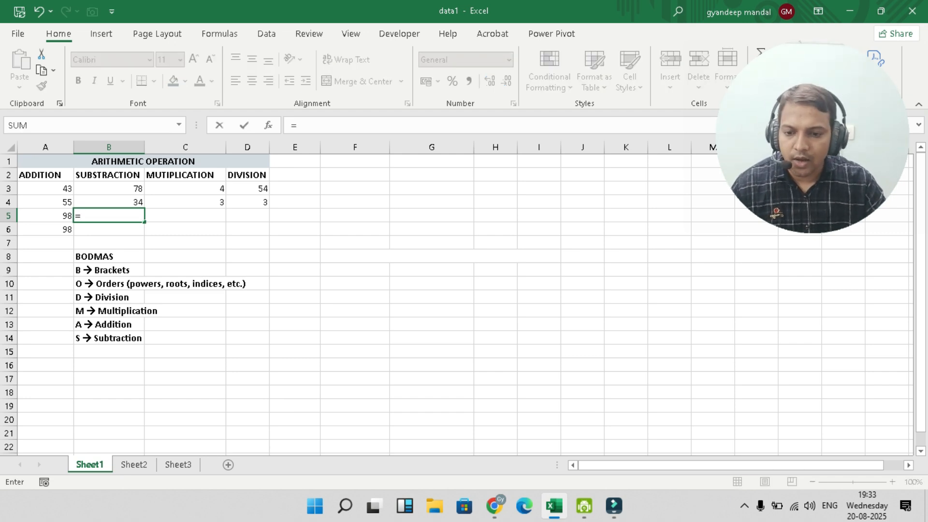
left_click(109, 189)
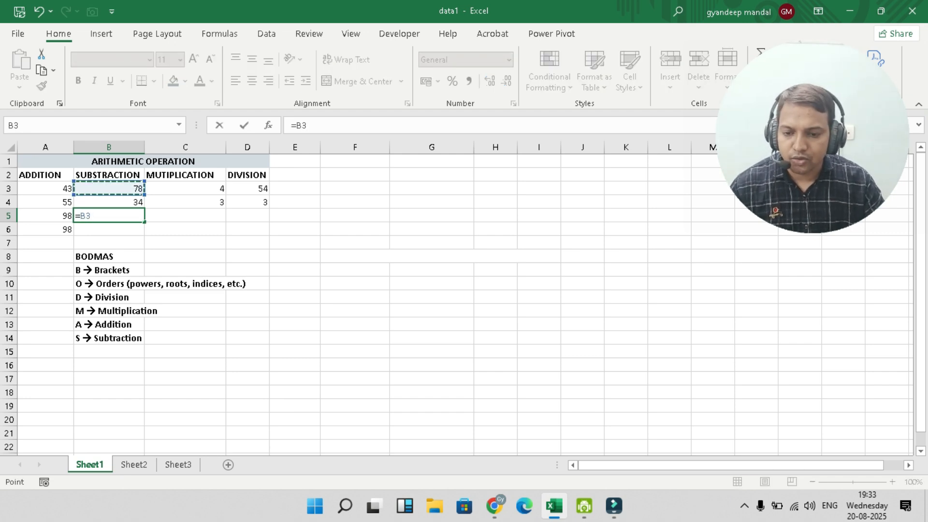
type("-")
left_click(109, 202)
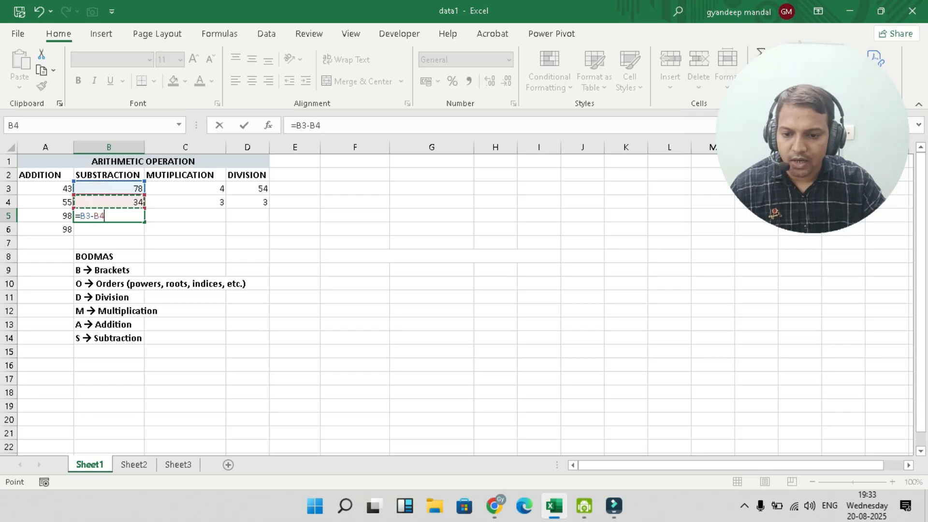
key("Return")
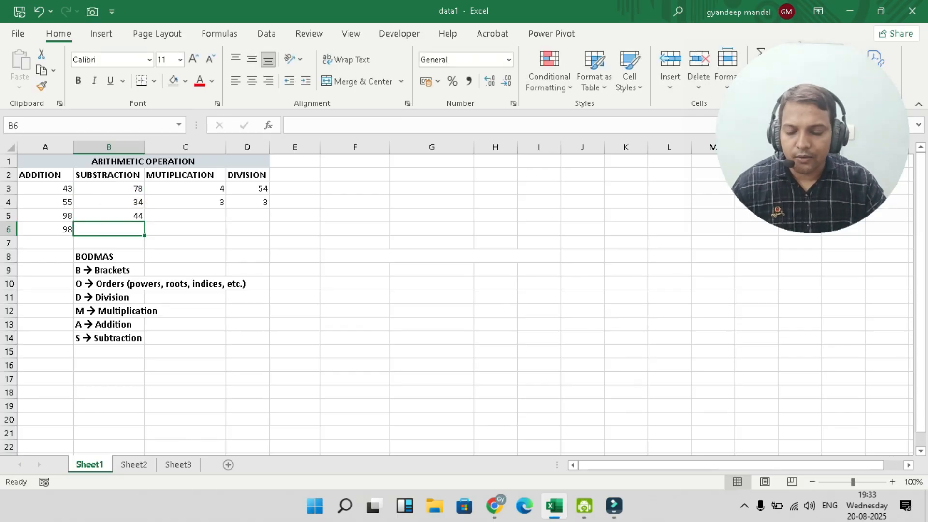
Multiply the two MUTIPLICATION values in cell C5 with the formula =C3*C4
left_click(186, 215)
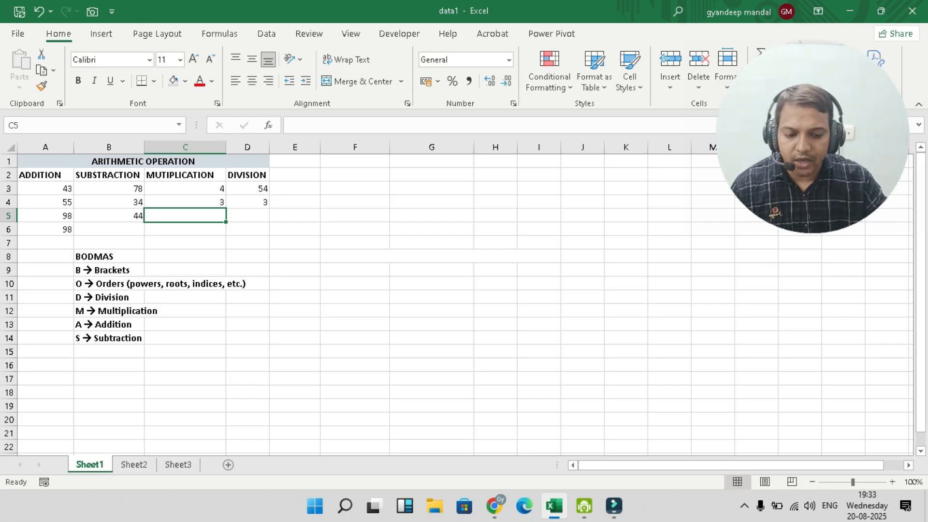
type("=")
left_click(186, 189)
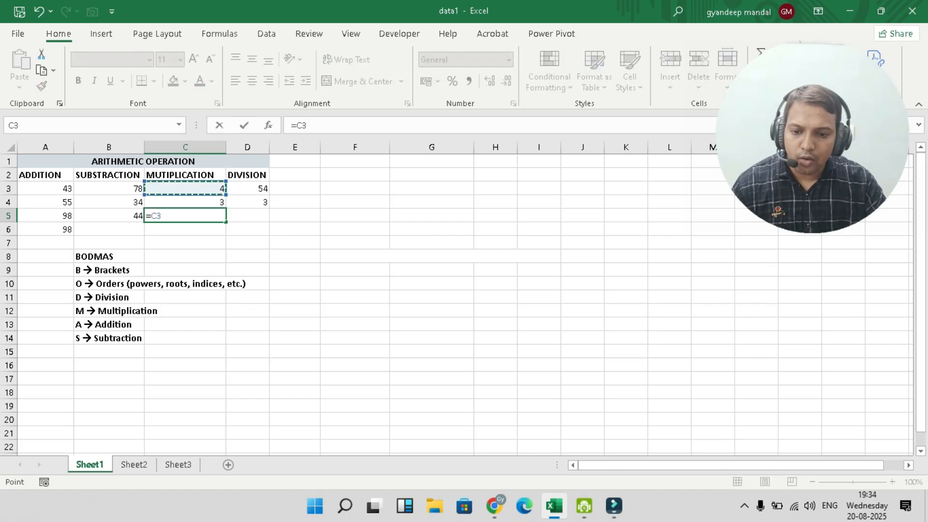
type("*")
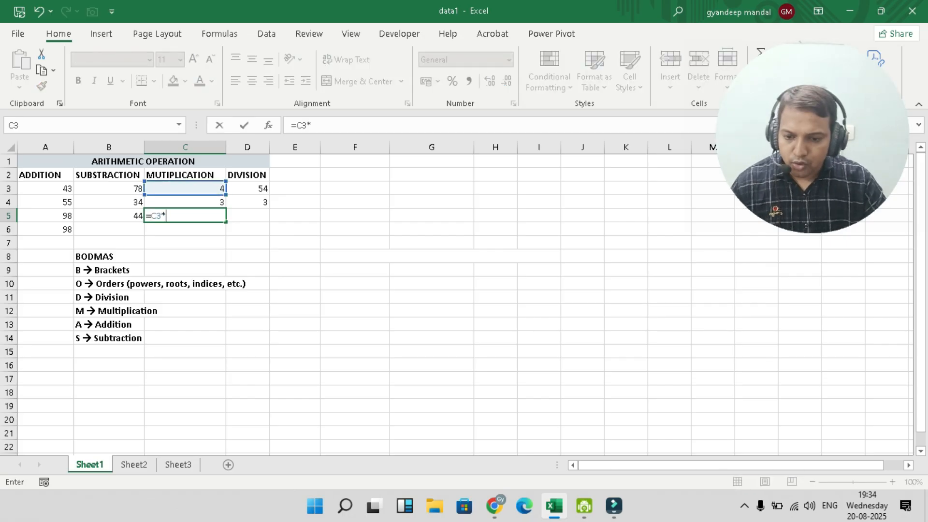
left_click(186, 202)
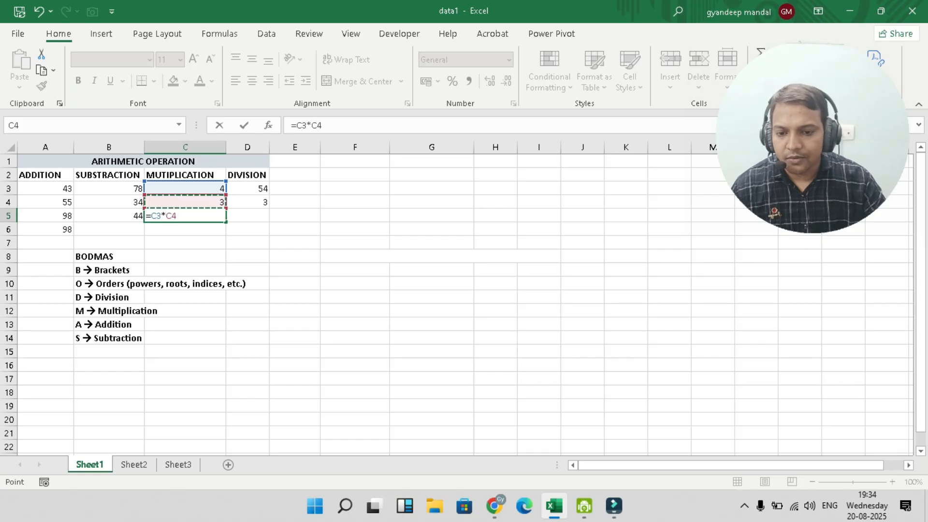
key("Return")
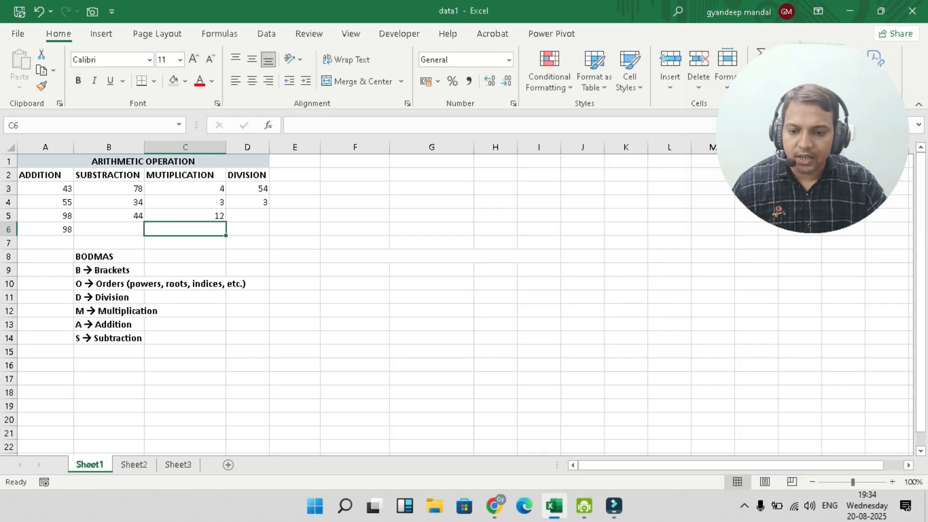
Multiply the same two values in cell C6 with =PRODUCT(C3:C4) and compare it with the formula in C5
type("=PR")
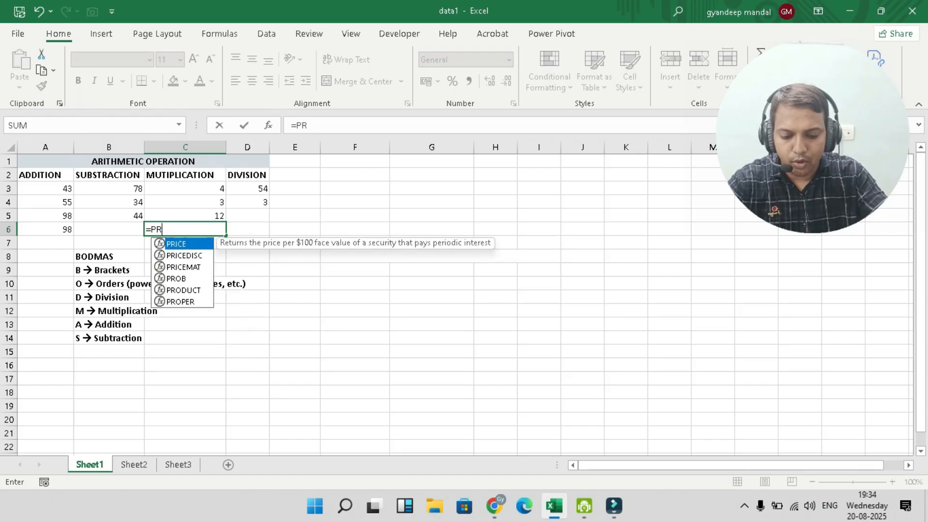
type("ODUCT")
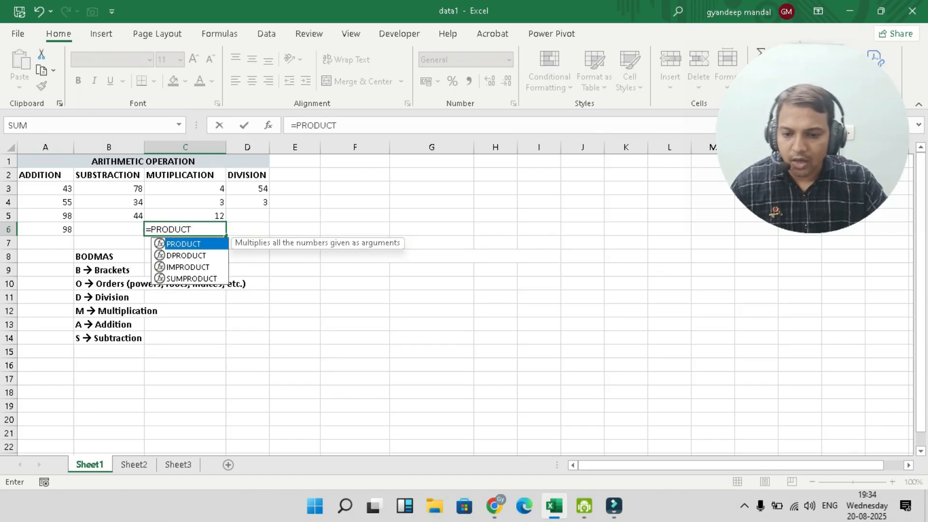
type("(")
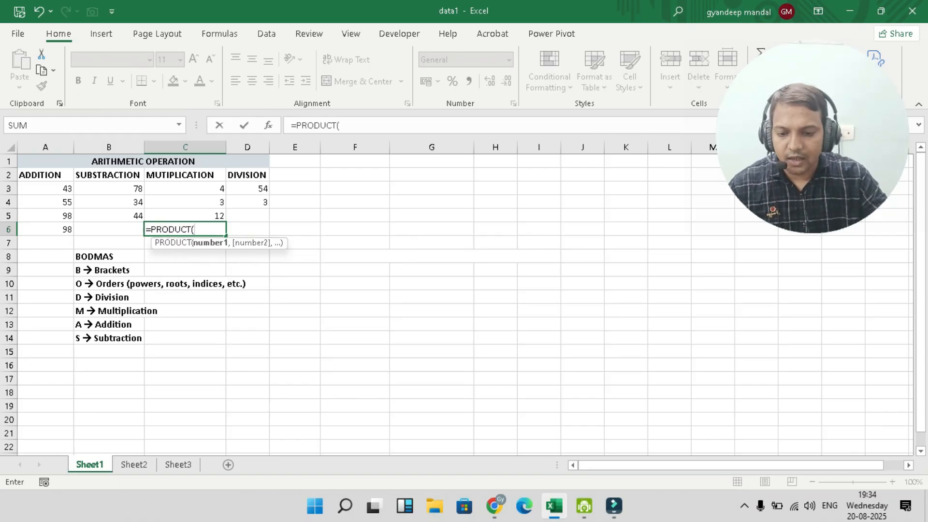
left_click_drag(220, 191, 222, 205)
key("Return")
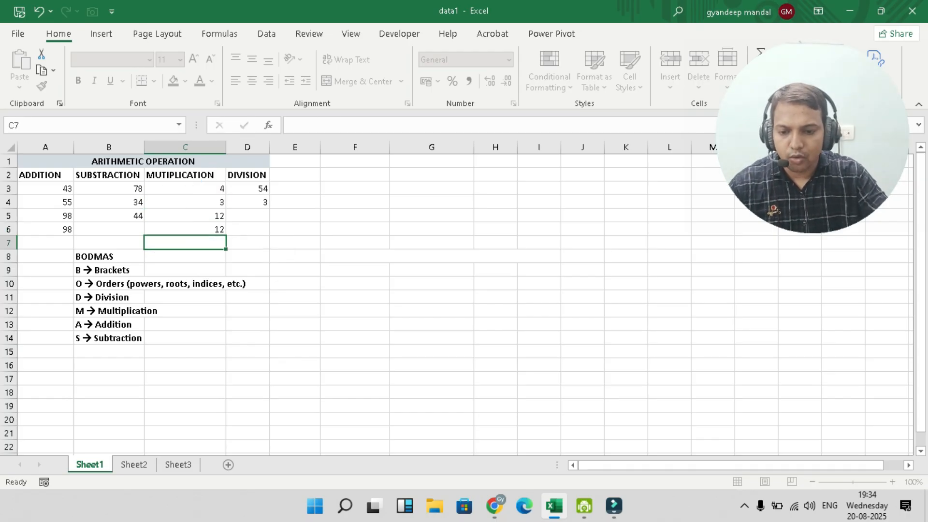
key("Up")
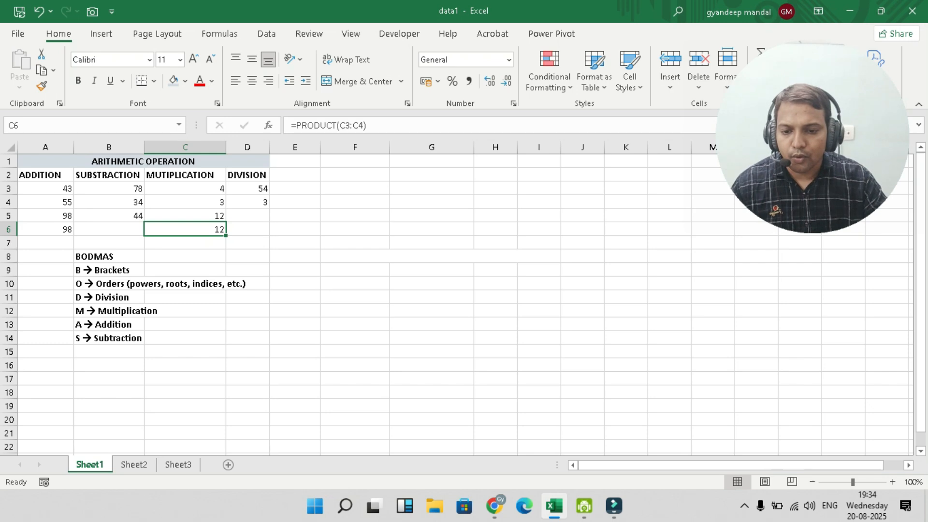
key("Up")
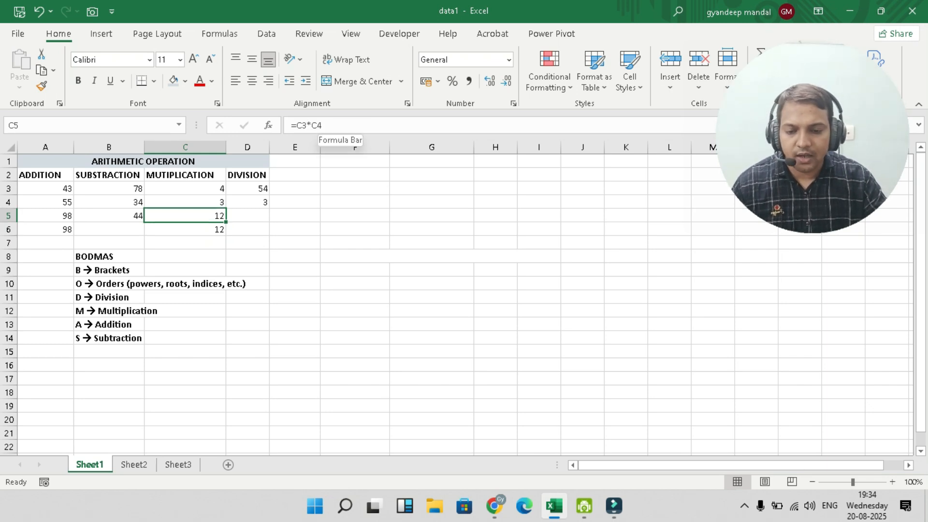
key("Down")
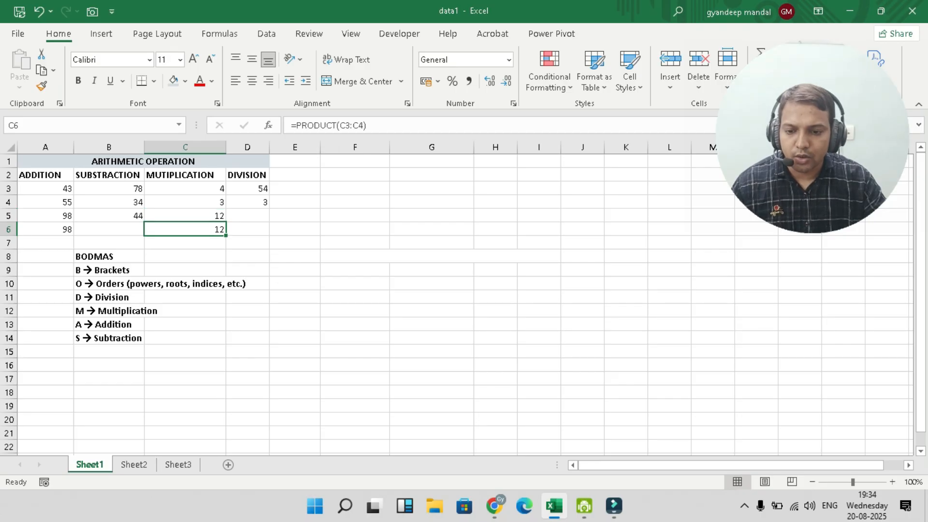
key("Left")
key("Up")
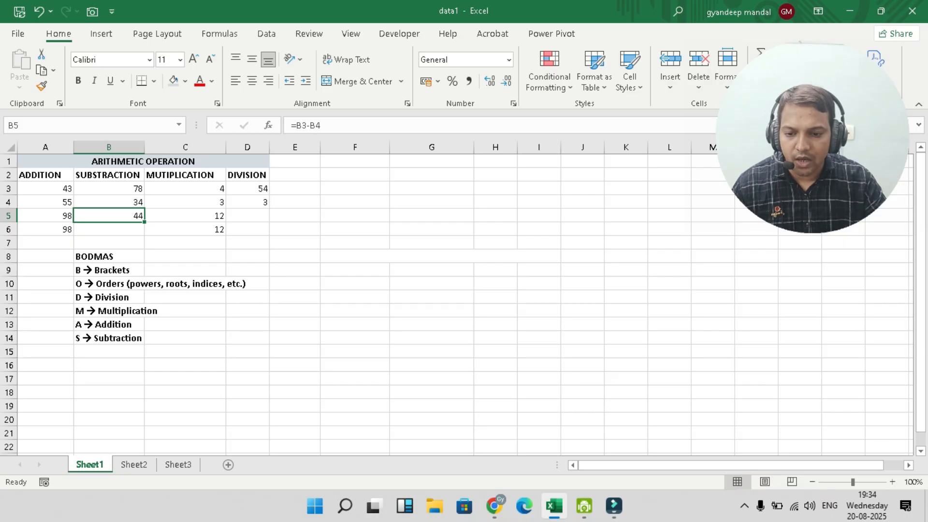
key("Down")
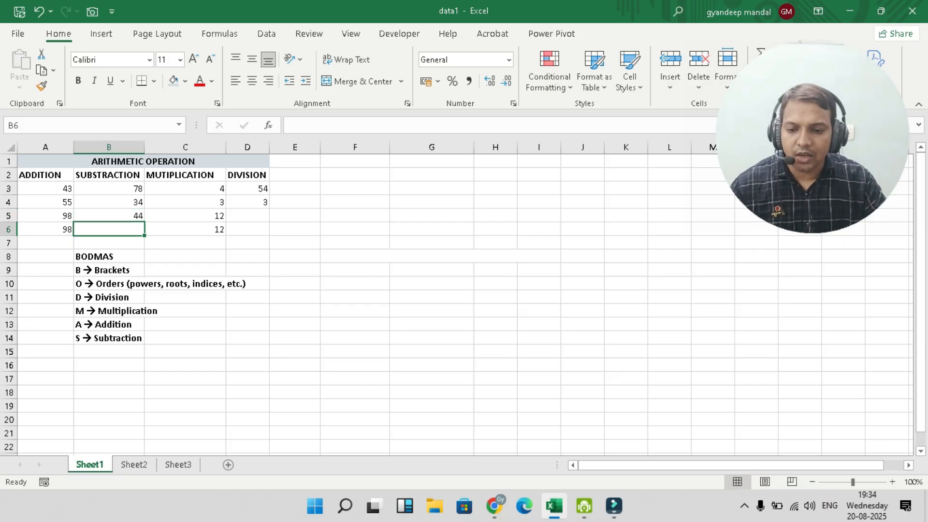
type("=MIN")
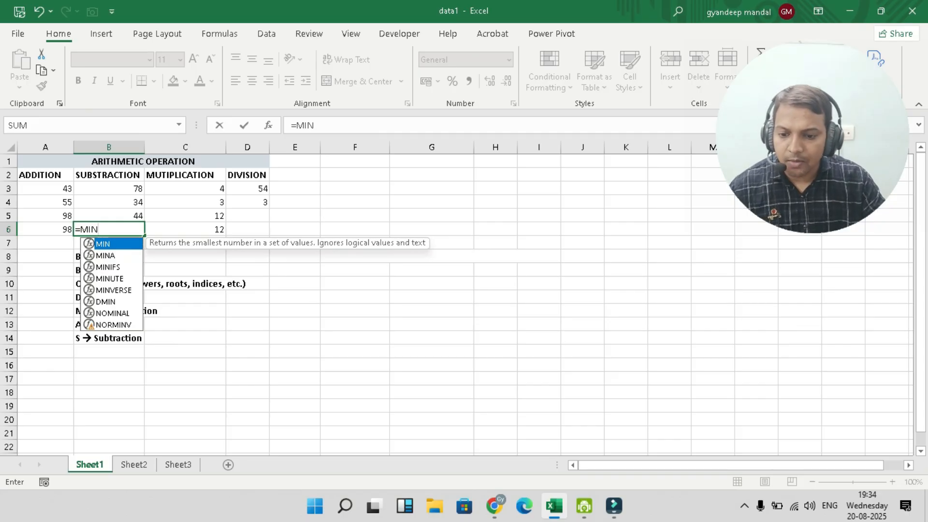
key("BackSpace")
key("BackSpace")
key("BackSpace")
key("BackSpace")
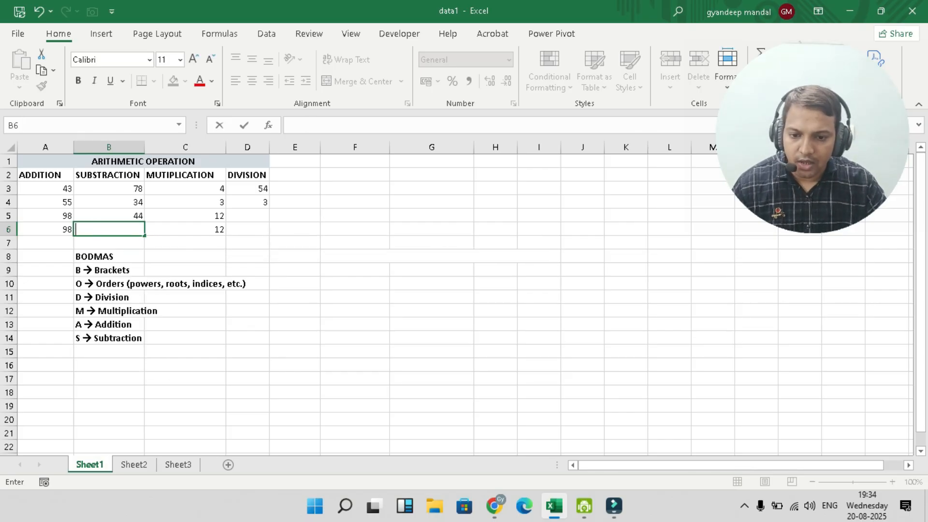
Divide the first DIVISION value by the second with the formula =D3/D4, keeping the result in cell D5 and leaving D6 empty
left_click(248, 230)
type("=")
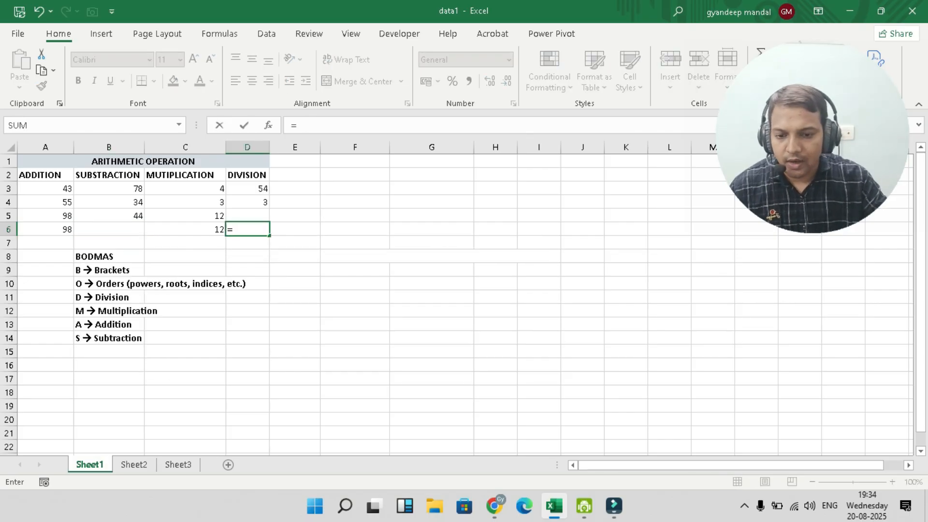
left_click(248, 189)
type("/")
left_click(247, 202)
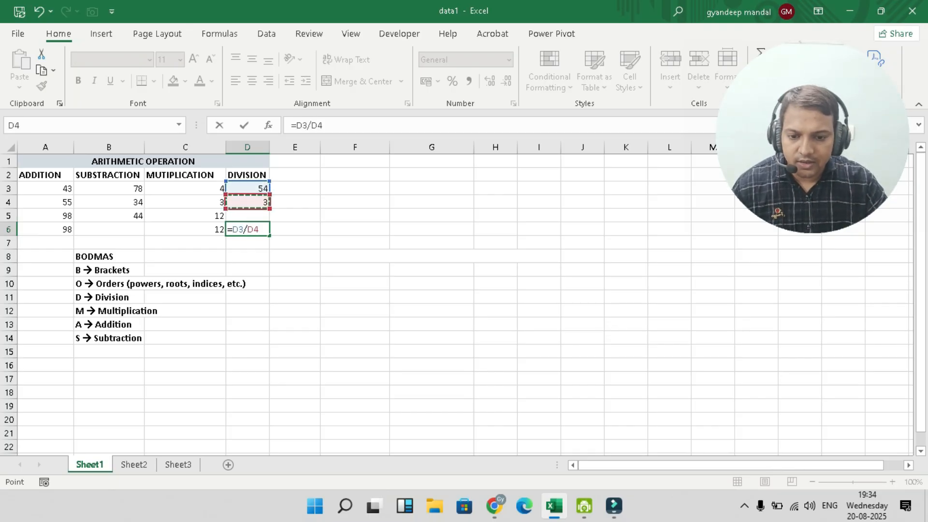
key("Return")
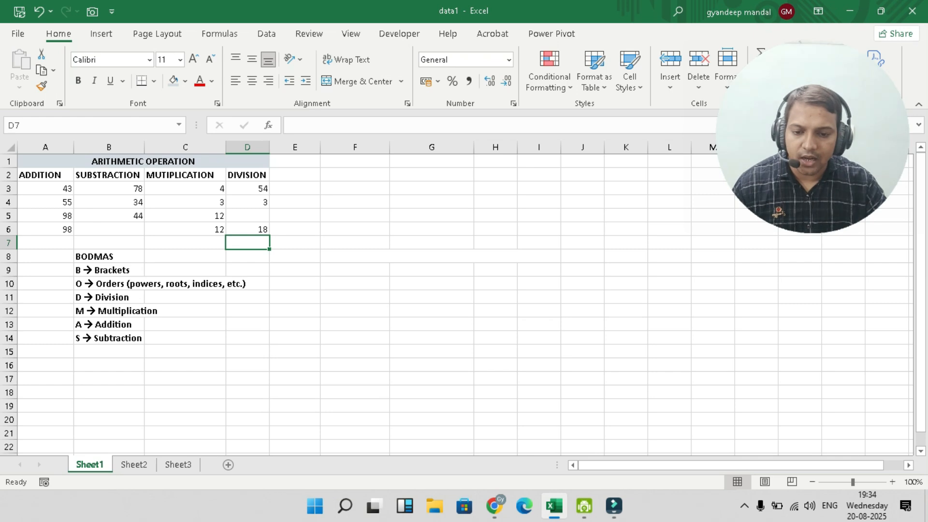
left_click(248, 189)
left_click(247, 202)
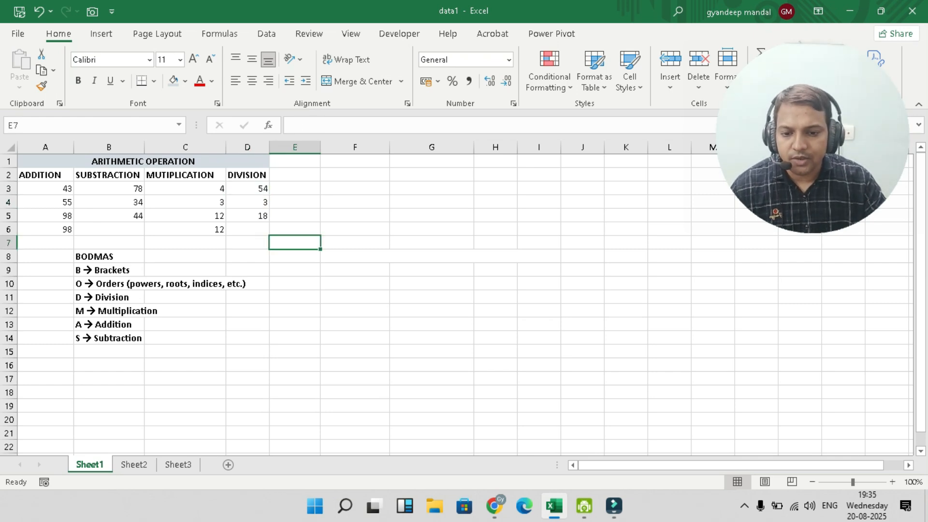
left_click(248, 216)
left_click(248, 230)
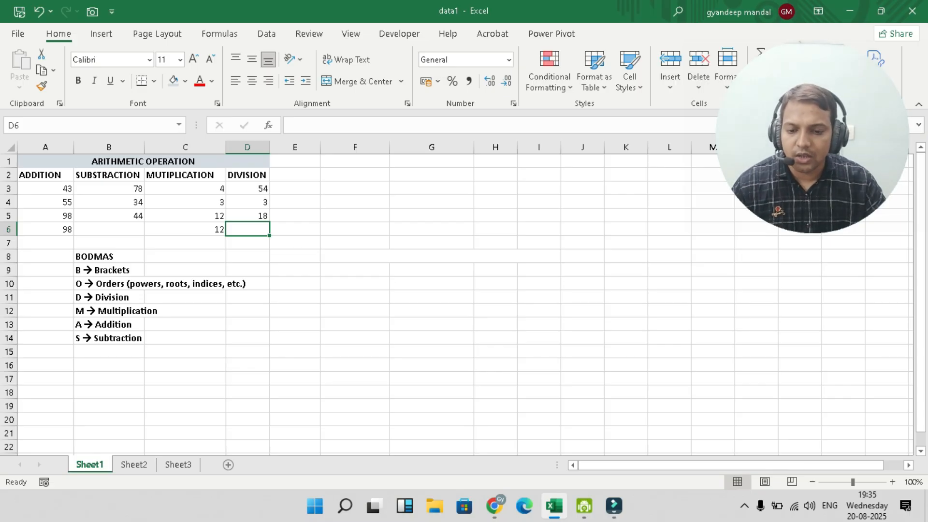
left_click(109, 230)
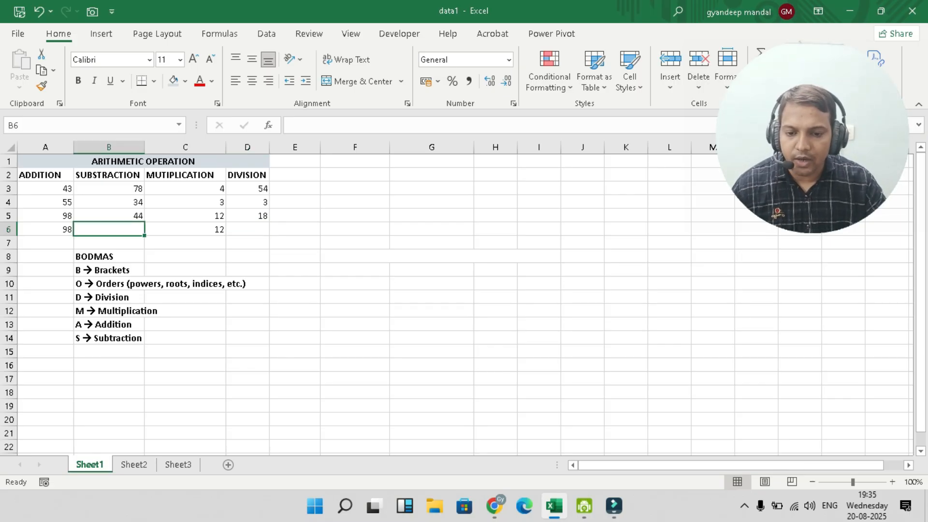
left_click(248, 230)
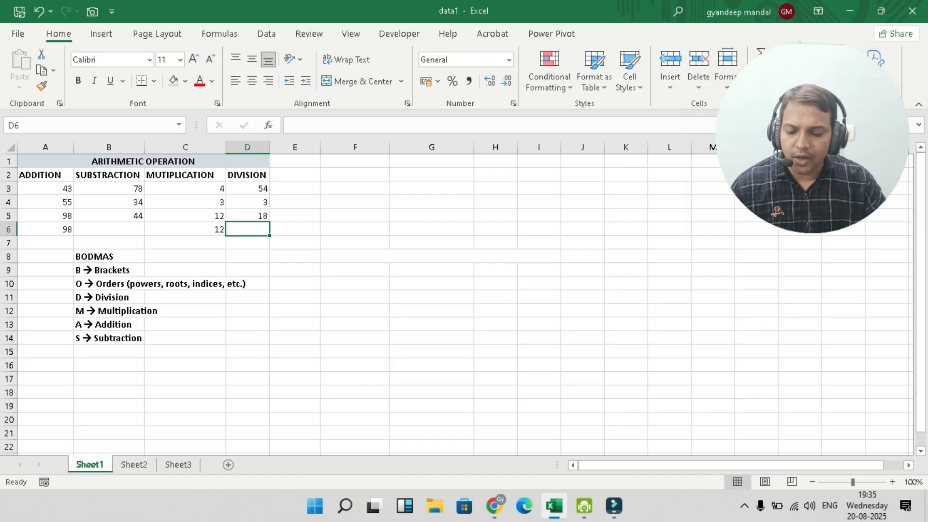
Enter the title OUTING FOR MOVIE in the merged cell starting at F8
key("Down")
key("Down")
key("Down")
key("Right")
key("Right")
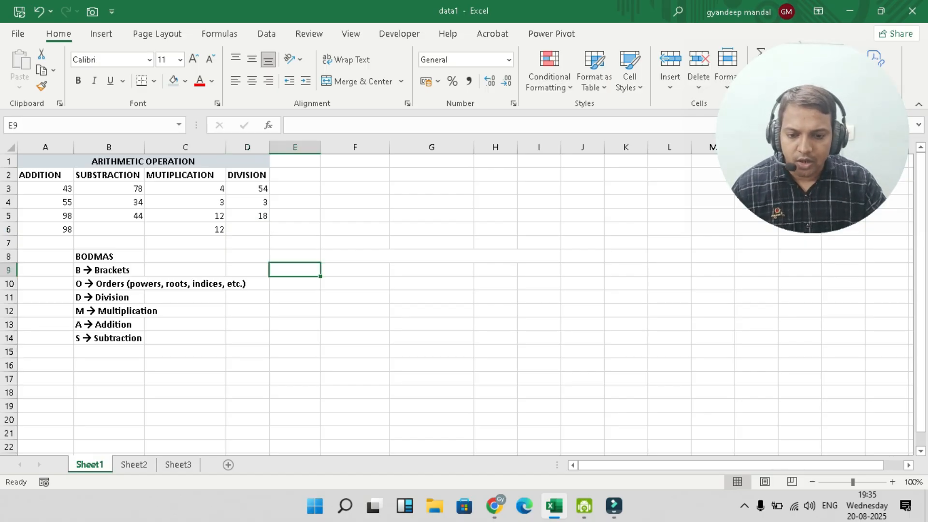
key("Up")
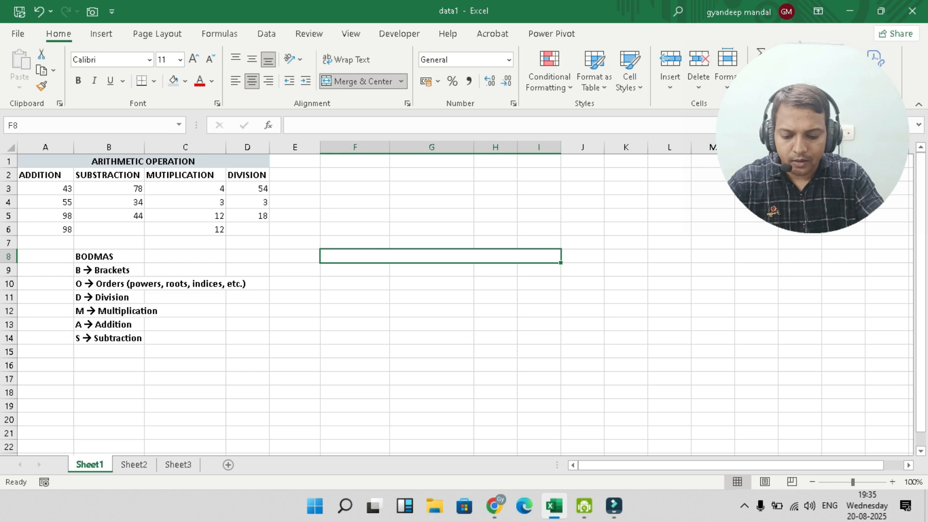
type("O")
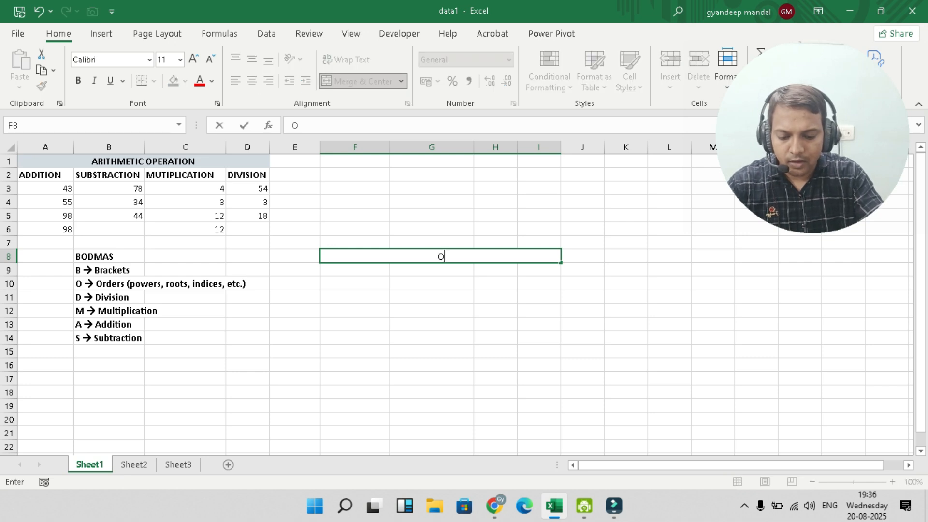
type("UTING")
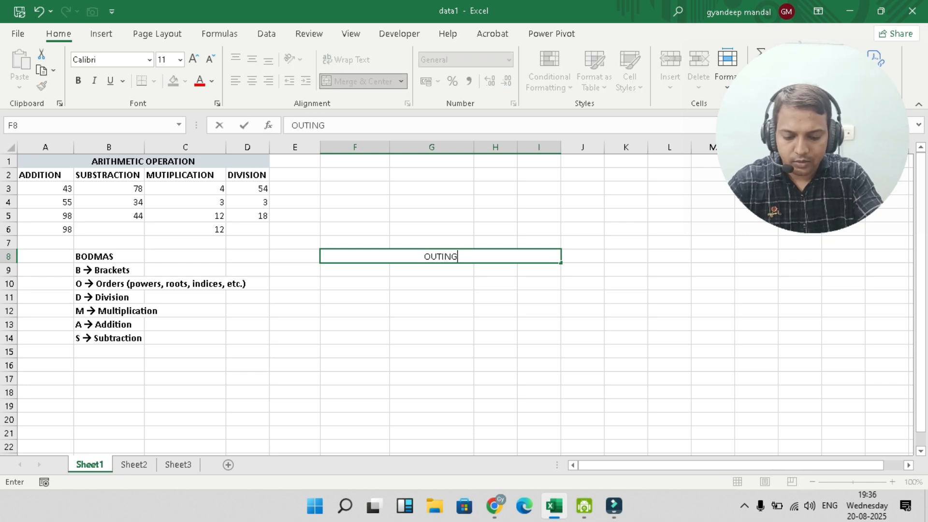
type(" FOR MOVIE")
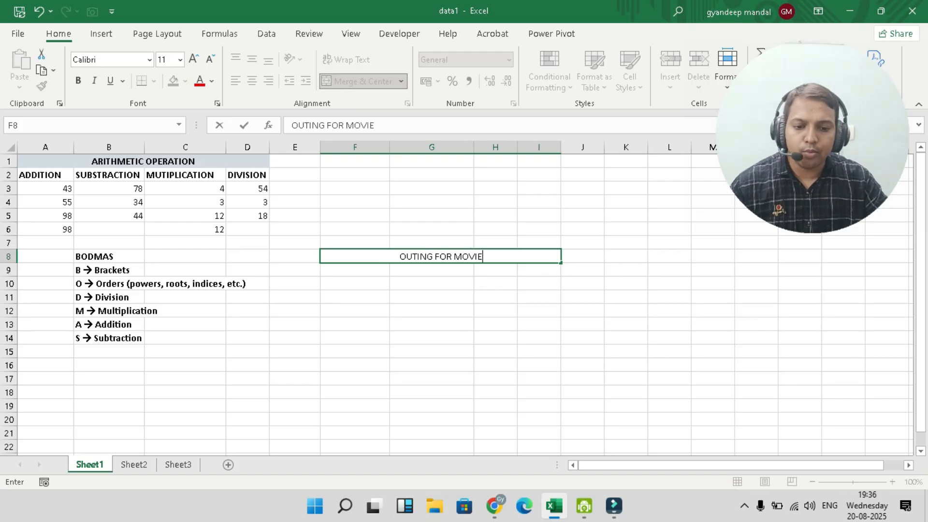
left_click(355, 284)
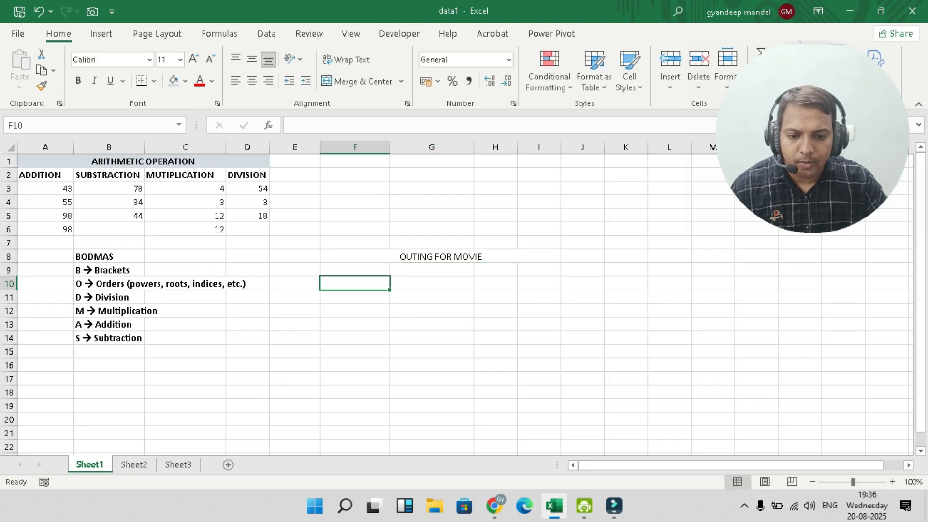
Add a POPCORN heading in cell F9 and enter its price of 300 in F11
left_click(354, 270)
type("POP")
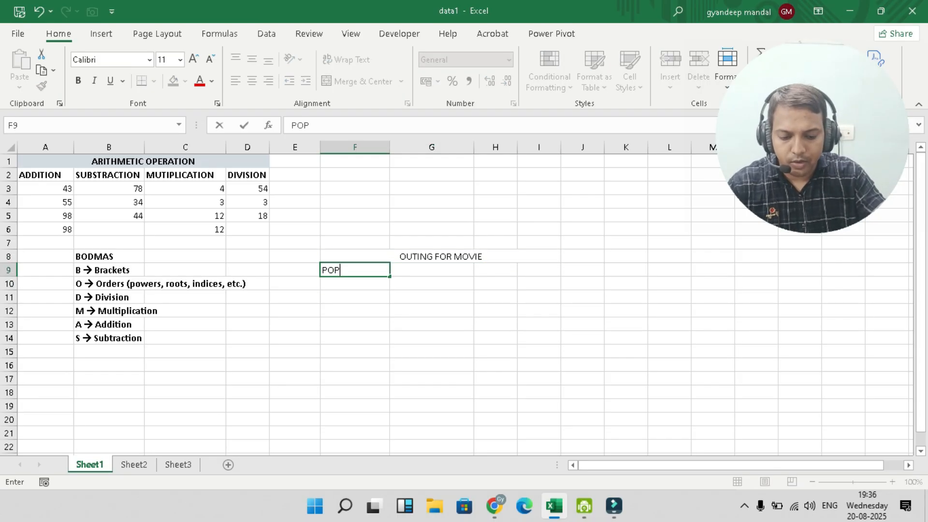
type("CORN")
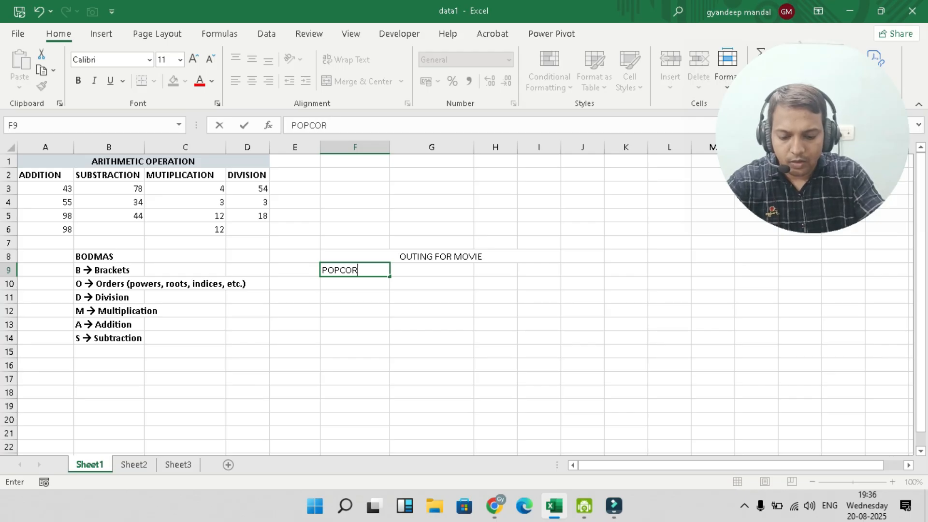
key("Return")
key("Return")
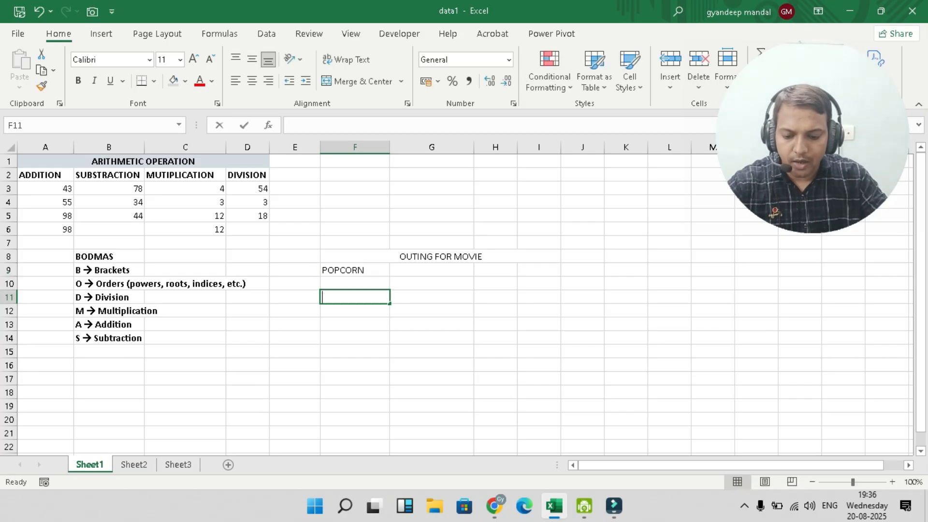
type("300")
Add a PERSON heading in cell G9 and enter 2 as the number of people in G11
left_click(432, 270)
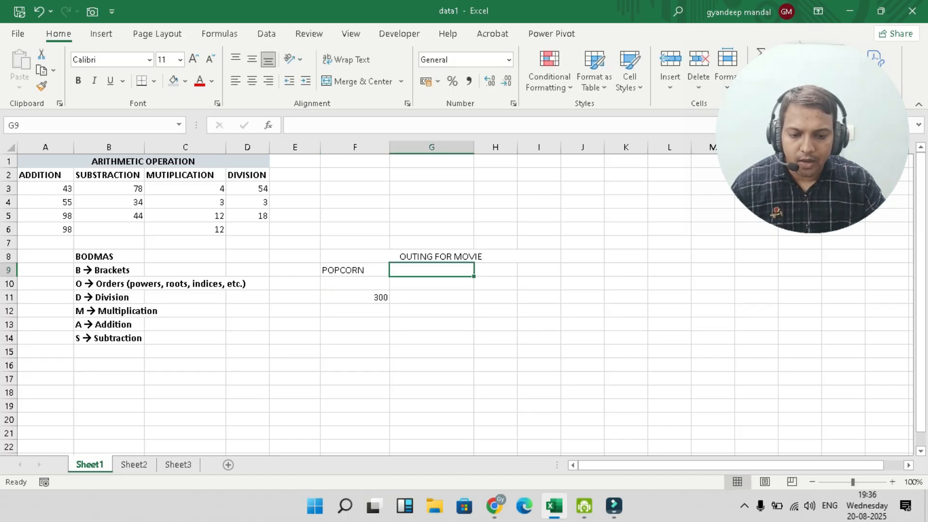
type("500")
key("BackSpace")
key("BackSpace")
key("BackSpace")
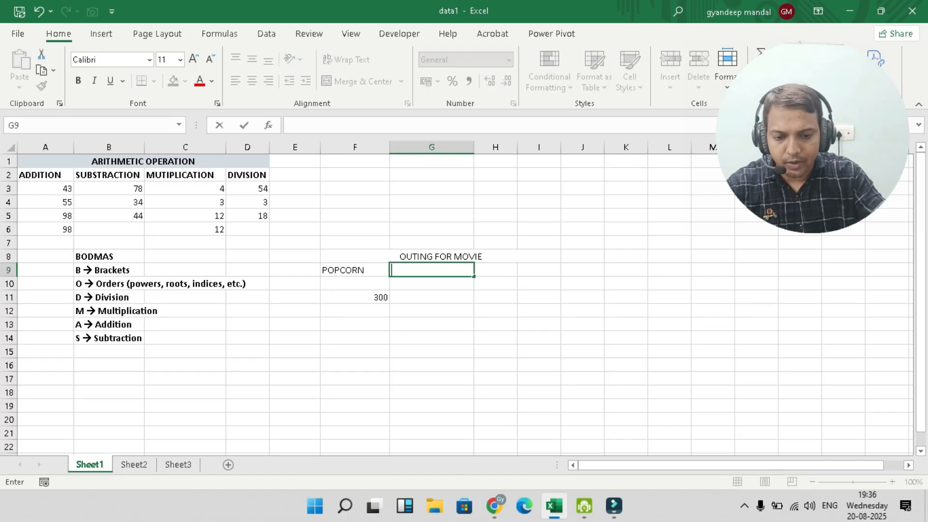
type("PER")
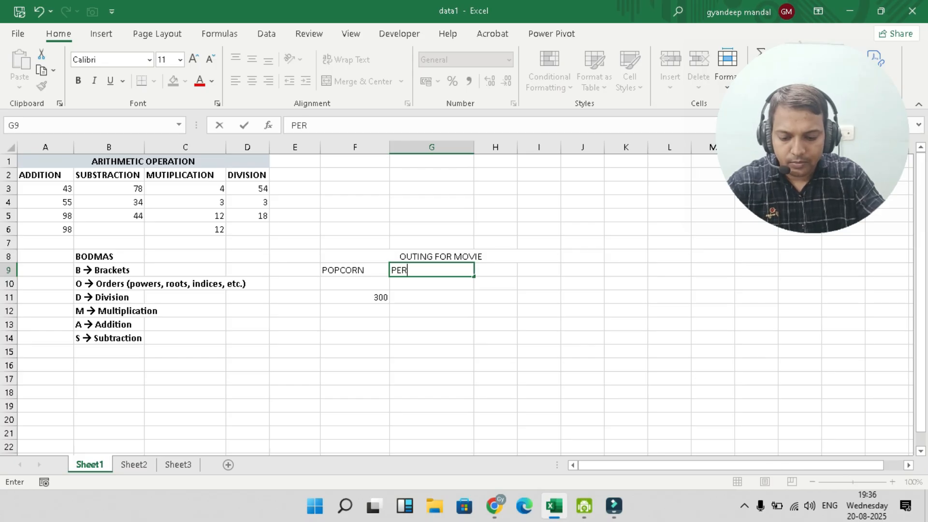
type("SON")
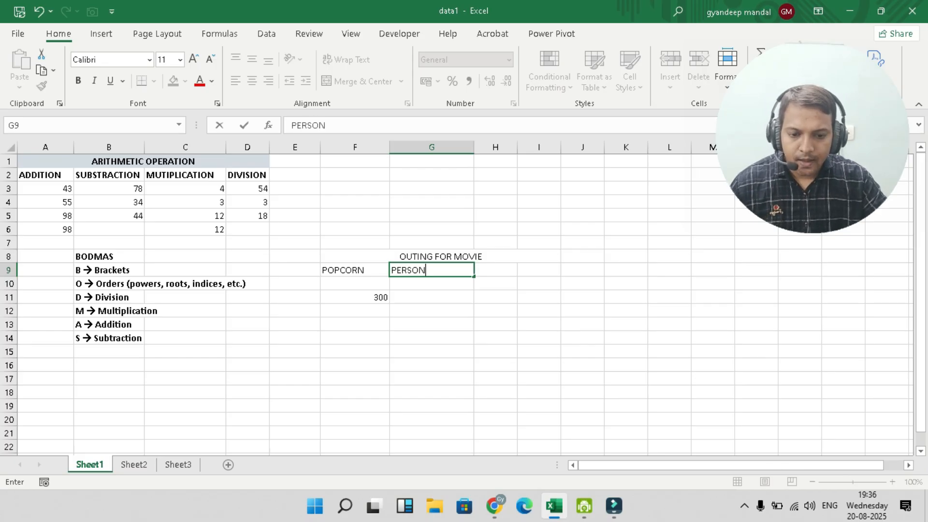
key("Return")
key("Return")
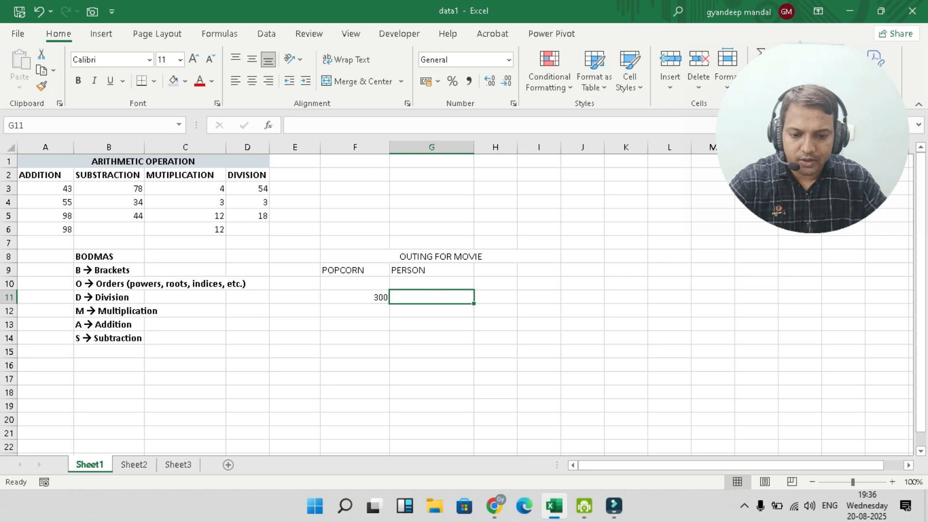
type("2")
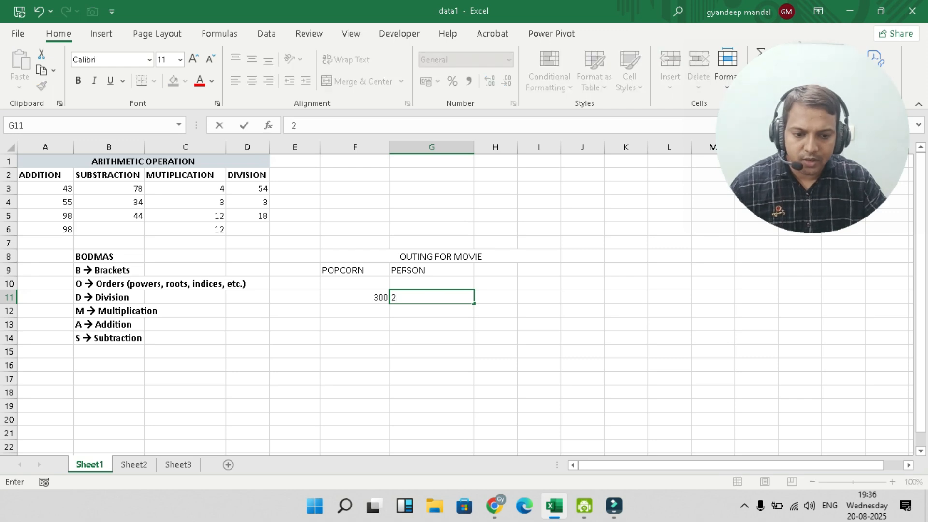
Add a TICKETS heading in cell H9 and enter the ticket price of 200 in H11
left_click(495, 270)
type("MO")
key("BackSpace")
key("BackSpace")
type("TICTKETS")
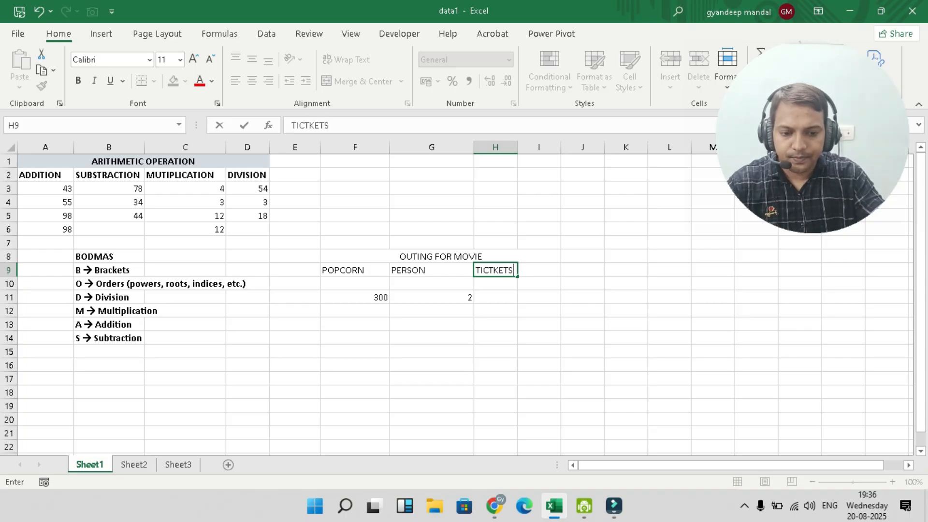
key("BackSpace")
key("BackSpace")
key("BackSpace")
key("BackSpace")
key("BackSpace")
type("KETS")
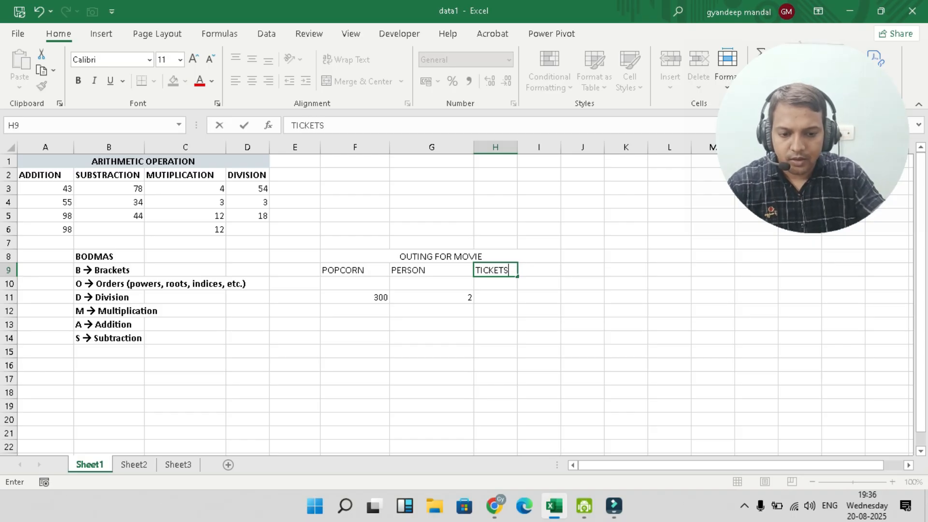
key("Return")
key("Return")
type("200")
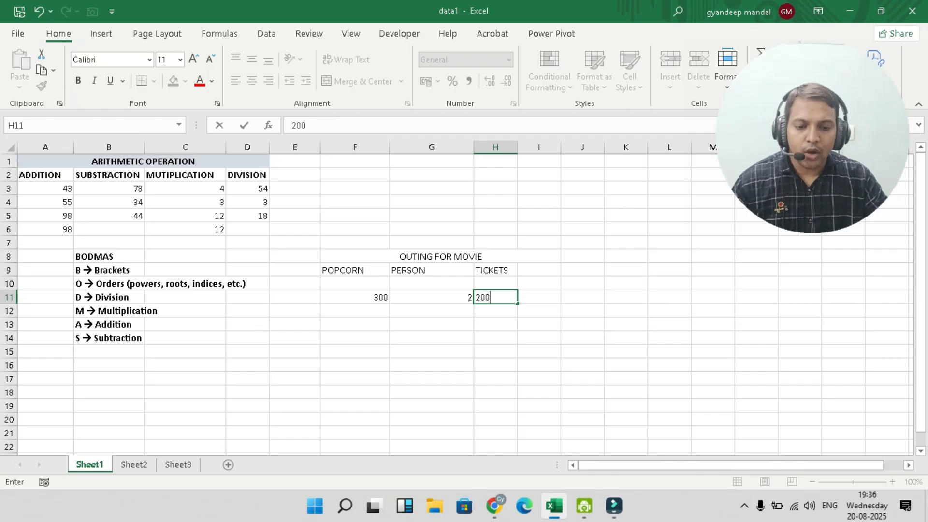
left_click(431, 338)
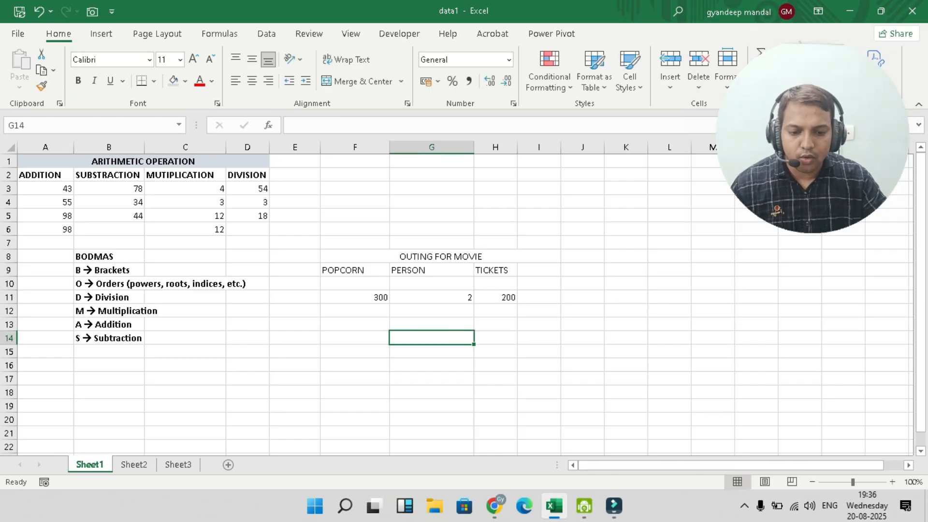
Add a DISCOUNT heading in cell I9 and enter the discount value 20 in I11
left_click(539, 270)
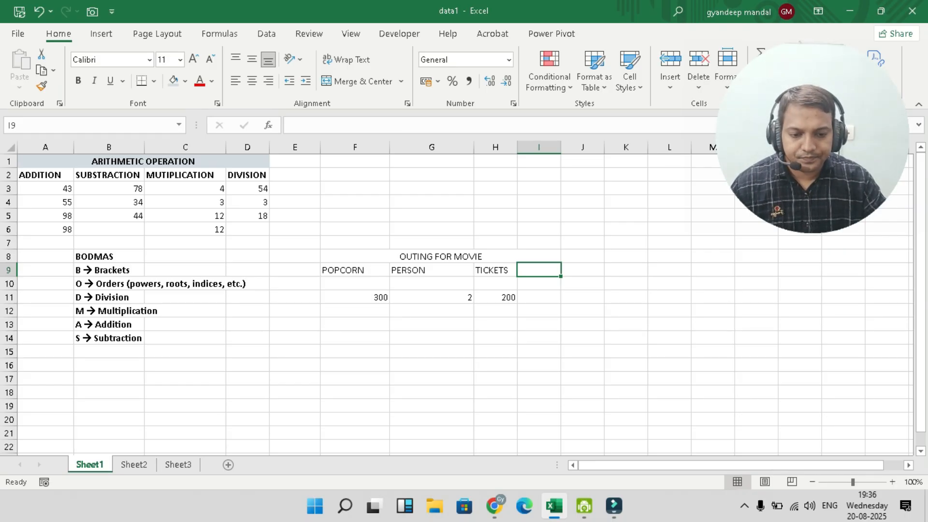
type("DIS")
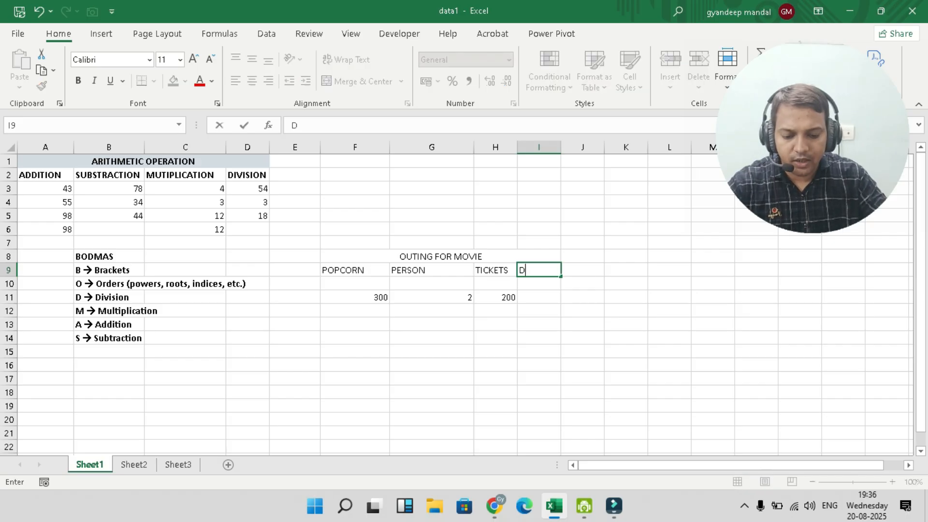
key("BackSpace")
key("BackSpace")
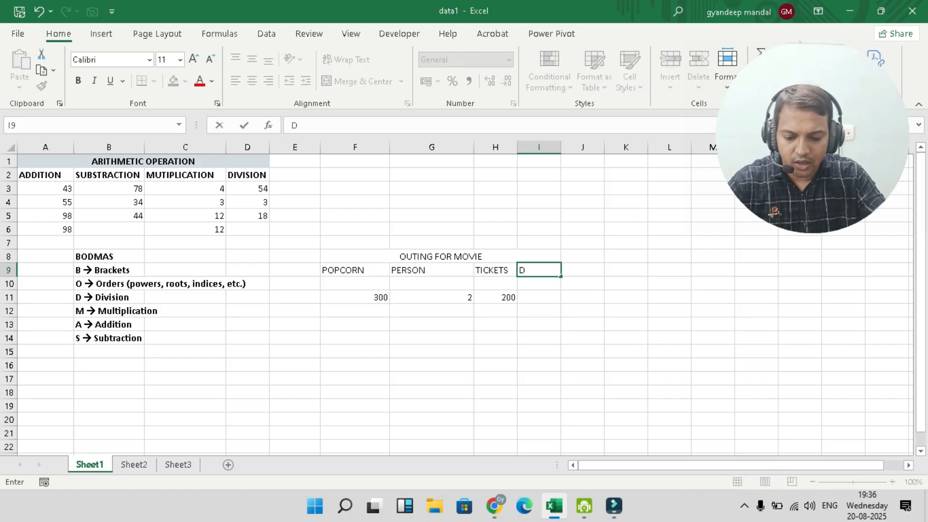
type("ISCOUNT")
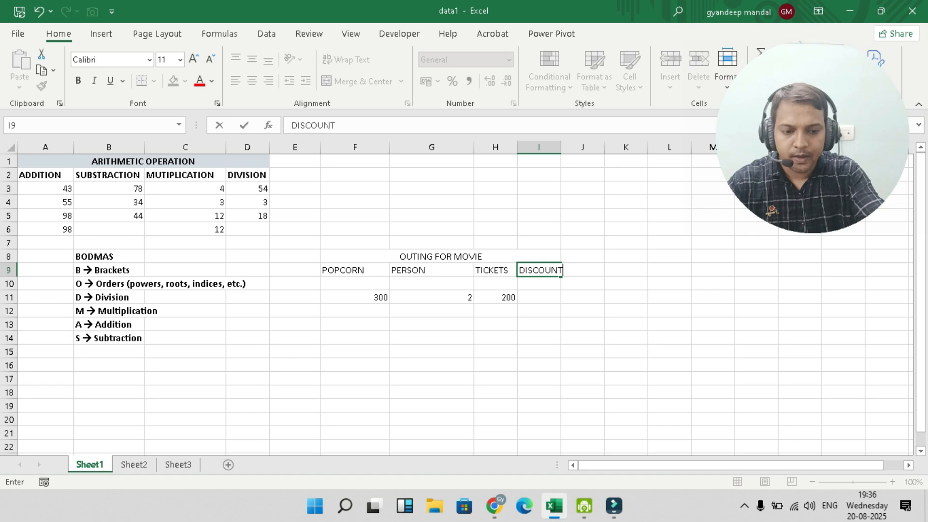
key("Return")
key("Return")
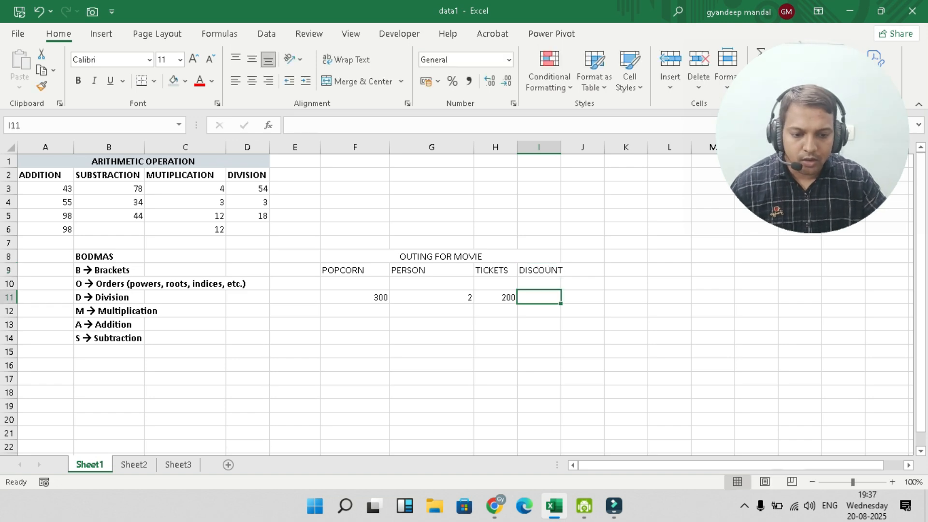
type("20")
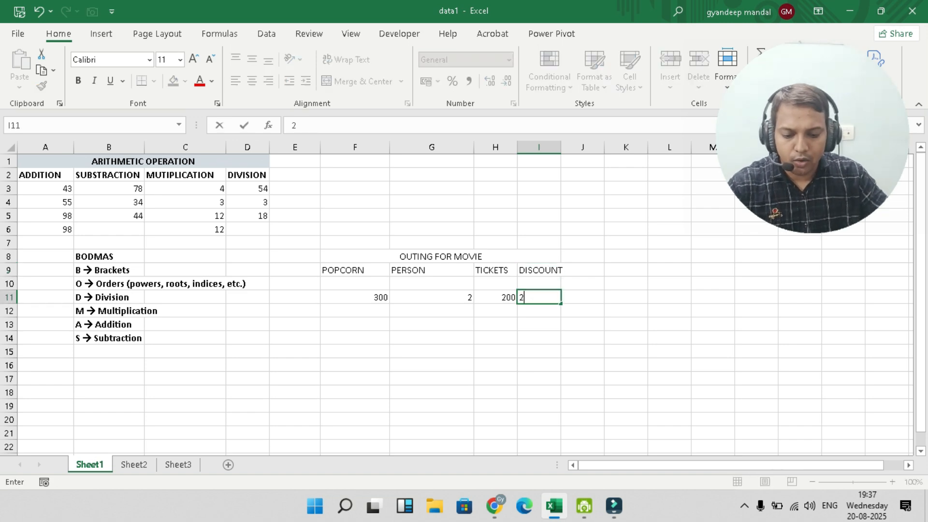
key("Return")
Label cell F13 as TOTAL below the popcorn price
key("Return")
key("Return")
key("Up")
key("Up")
key("Left")
key("Left")
key("Left")
key("Down")
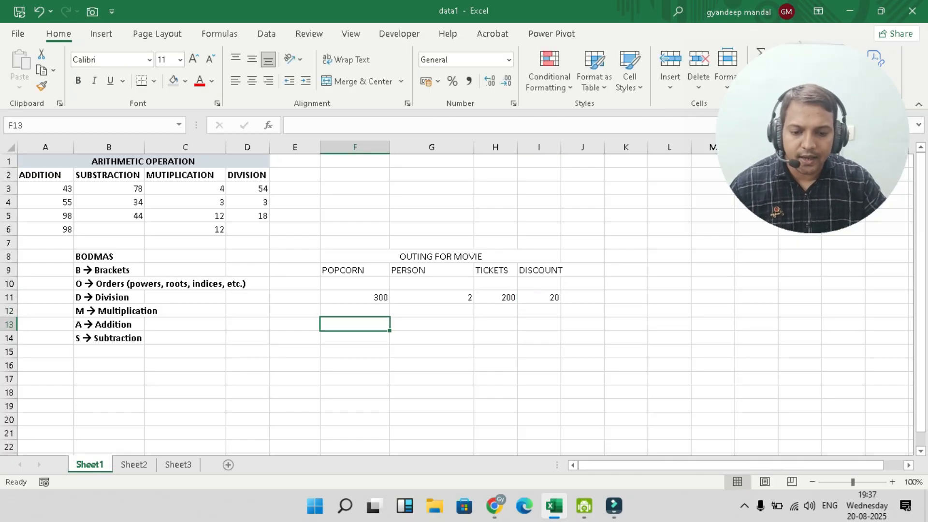
type("TOTAL")
key("Tab")
Start the total formula in G13 by adding the popcorn price to persons times ticket price, =F11+(G11*H11)
type("=")
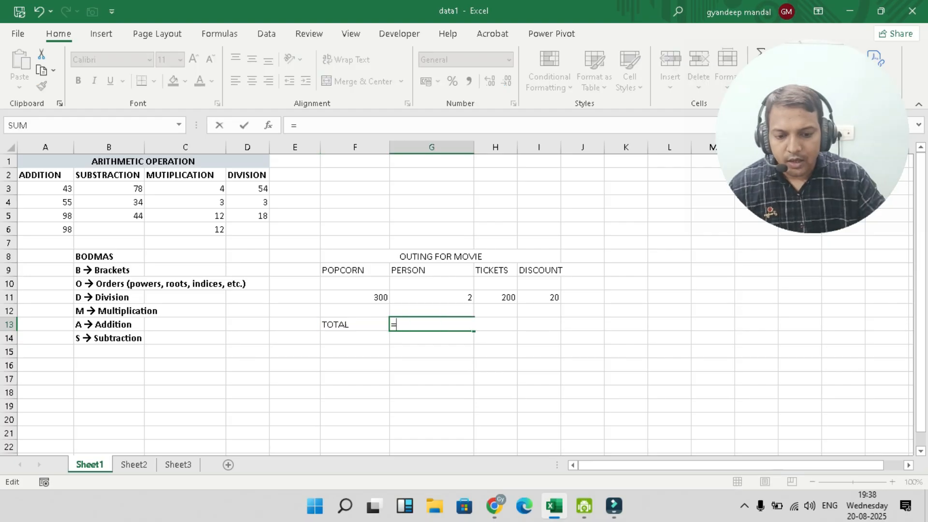
key("Up")
key("Up")
key("Left")
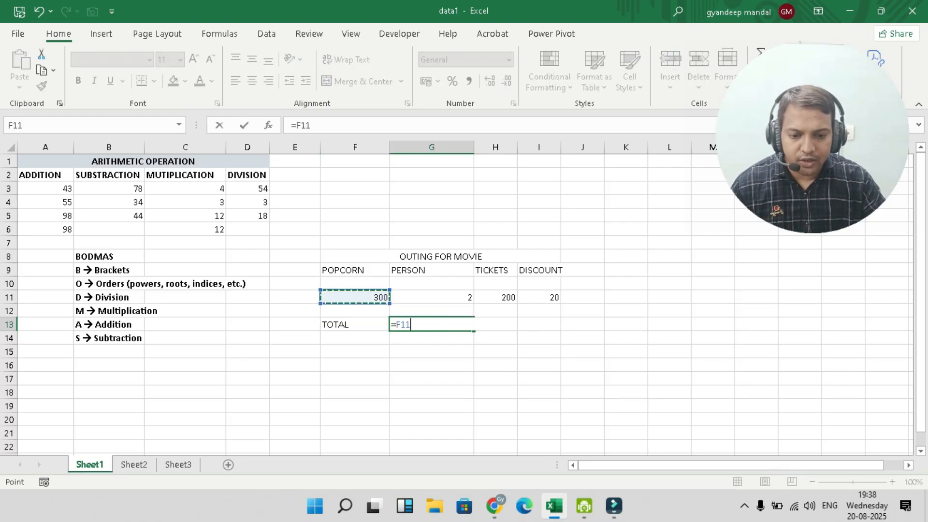
type("+")
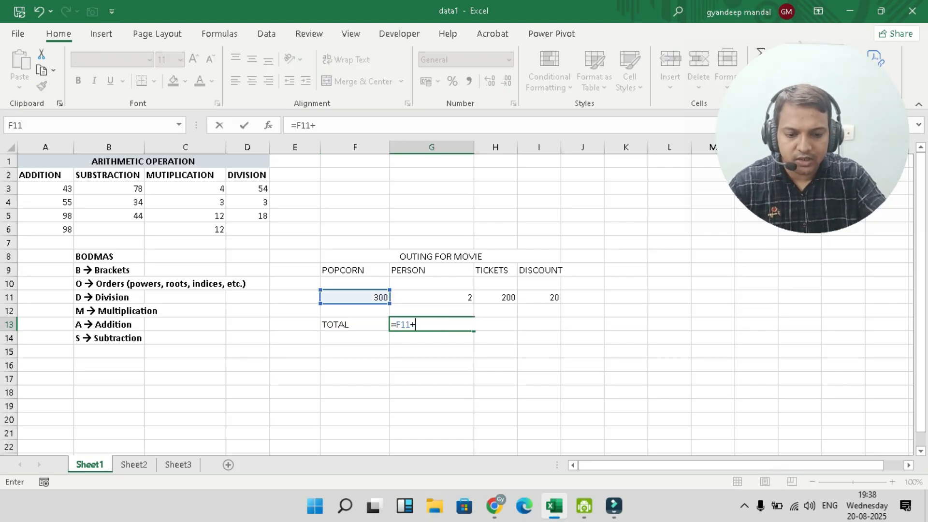
type("(")
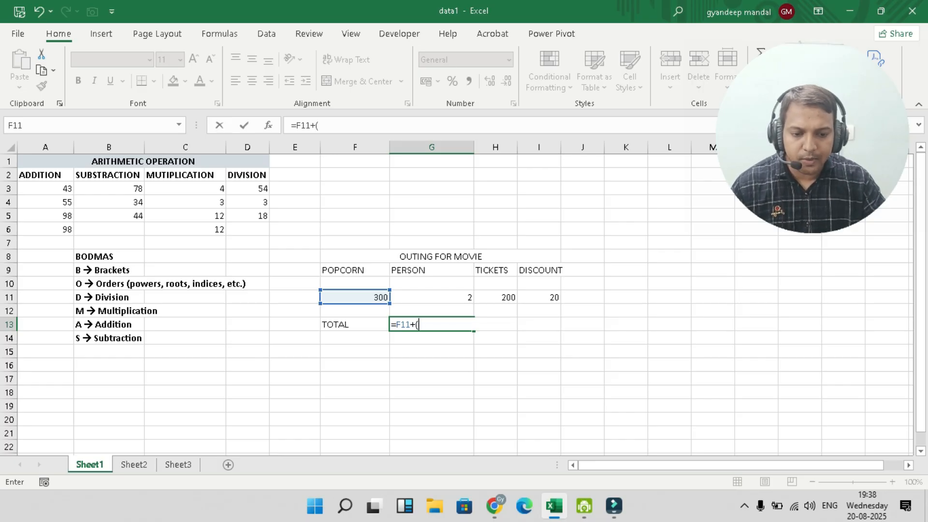
left_click(432, 297)
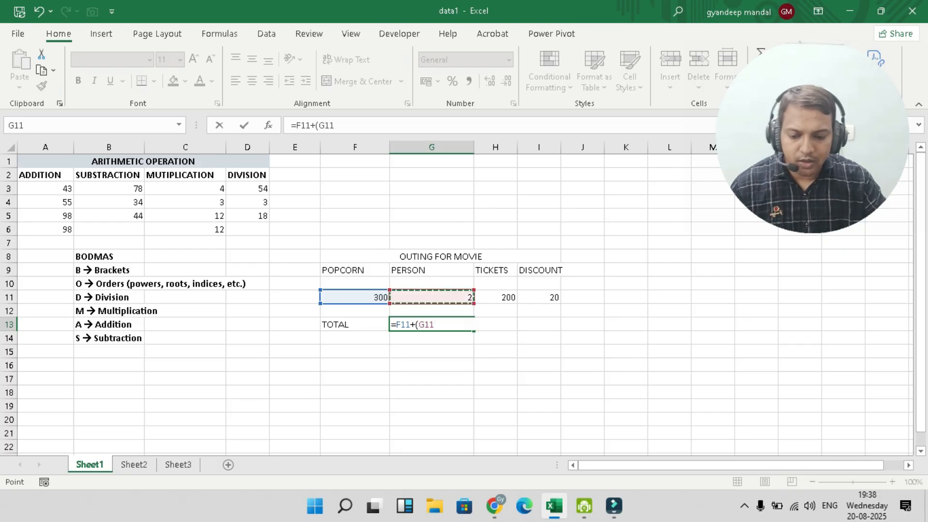
type("*")
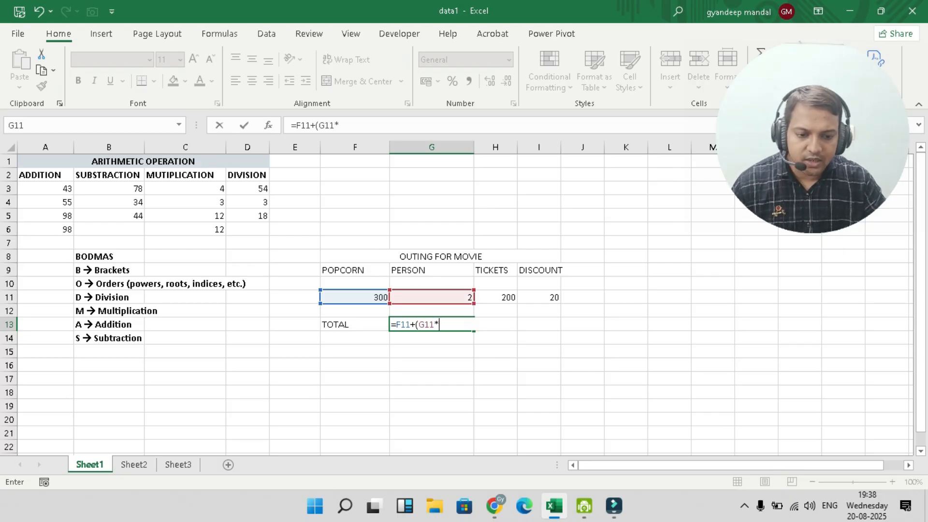
left_click(495, 297)
type(")")
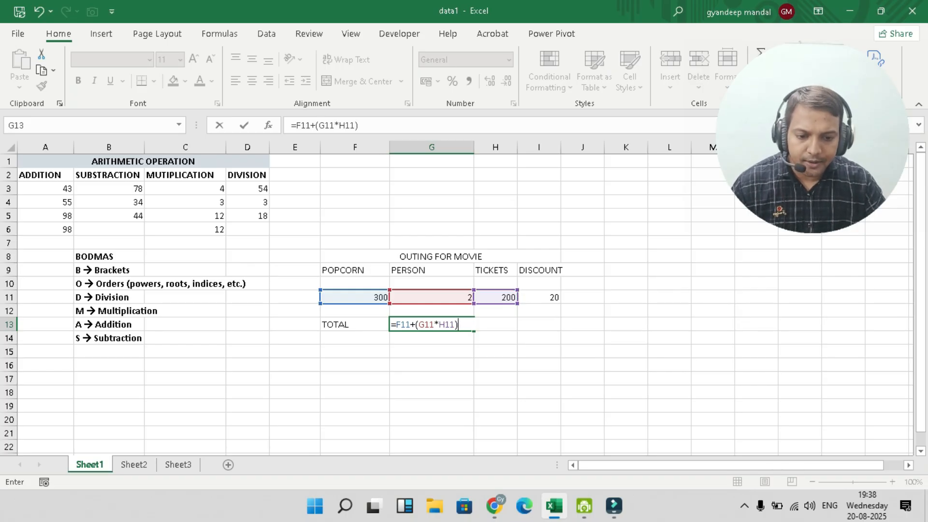
Extend the G13 formula by subtracting persons times discount, -(G11*I11)
type("-")
left_click(432, 297)
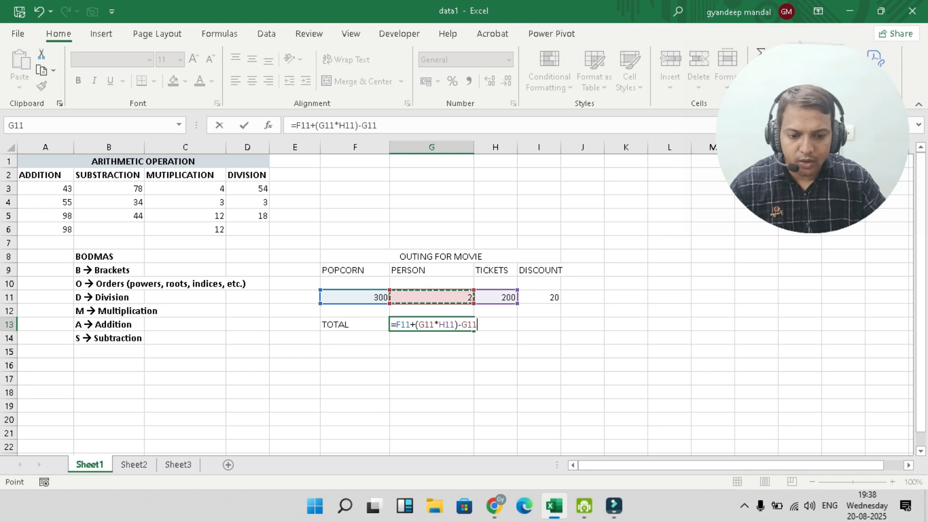
key("BackSpace")
key("BackSpace")
key("BackSpace")
type("(")
left_click(432, 297)
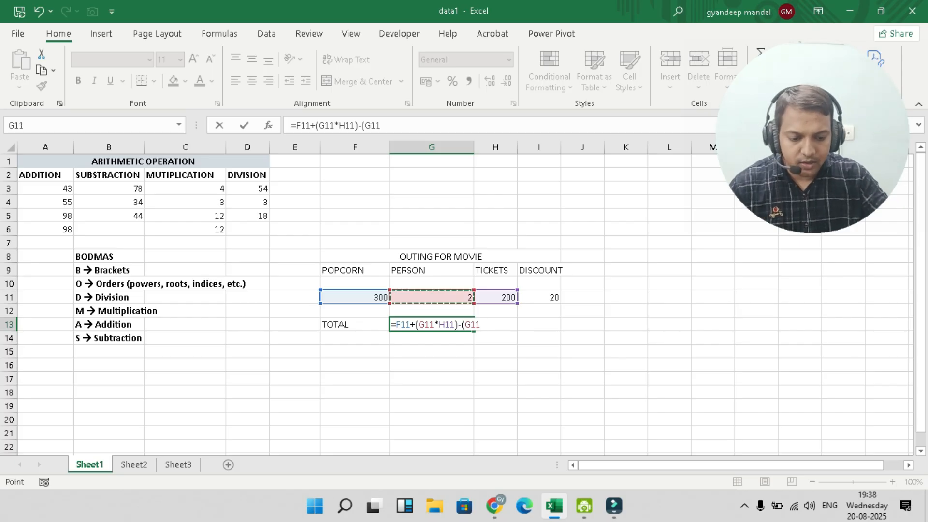
type("*")
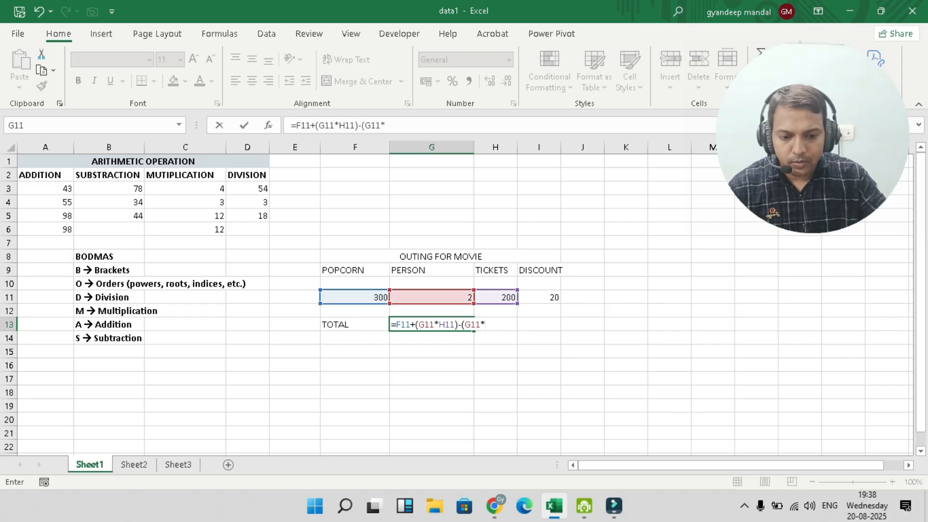
left_click(539, 297)
type(")")
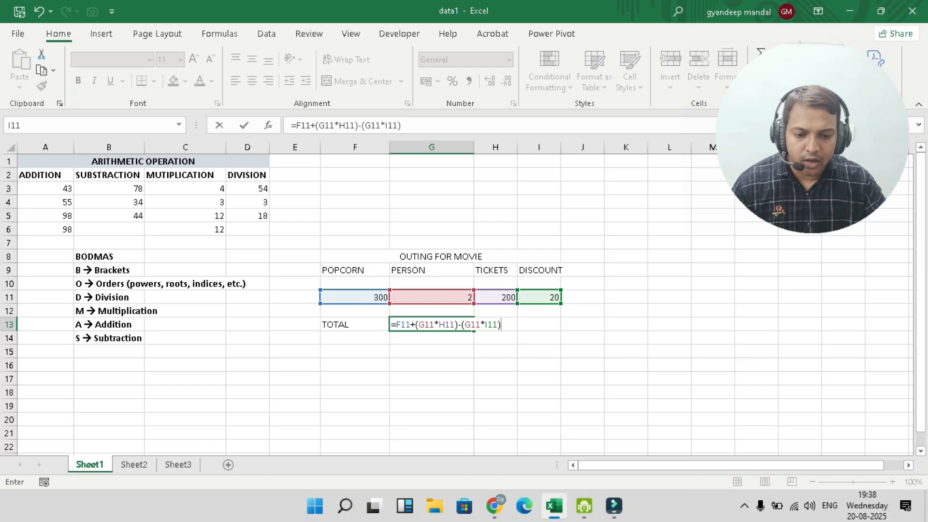
Enclose the ticket and discount terms in outer brackets, commit =F11+((G11*H11)-(G11*I11)) in G13, and reselect the cell for review
left_click(415, 325)
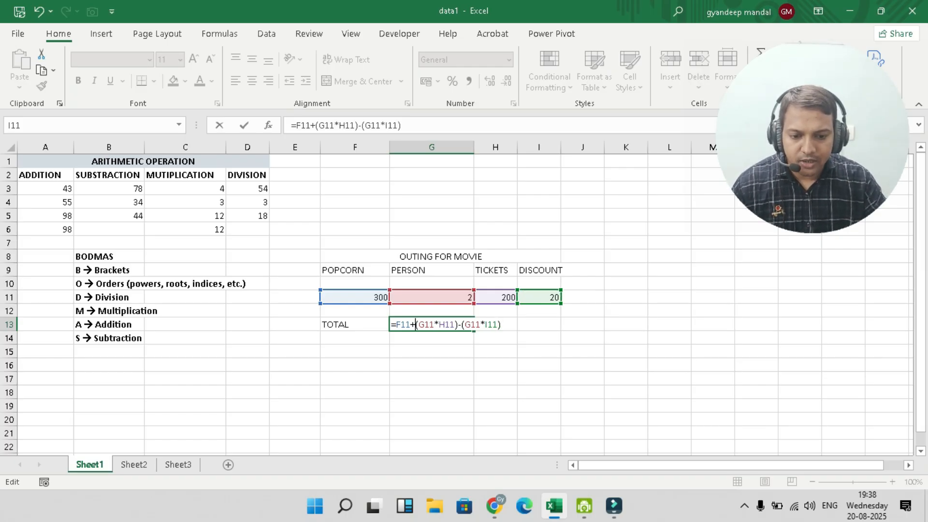
type("(")
left_click(505, 324)
type(")")
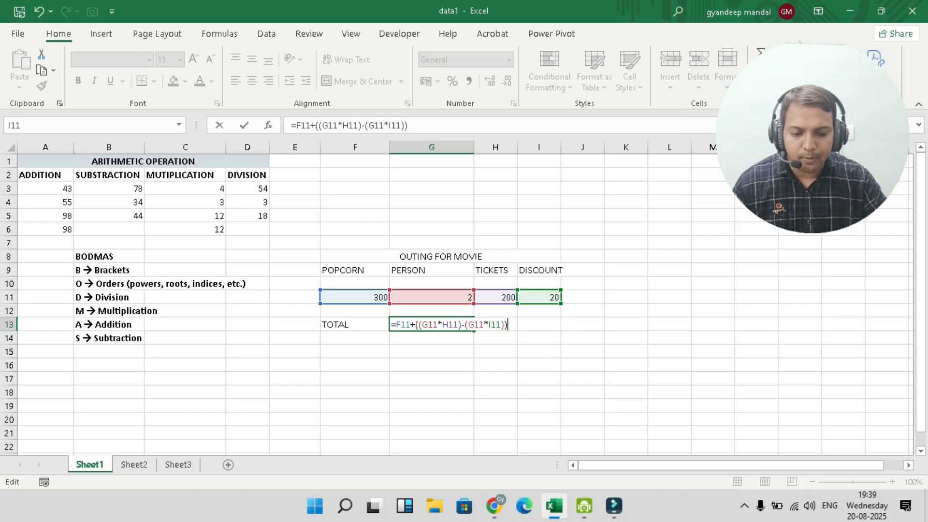
left_click_drag(419, 324, 458, 324)
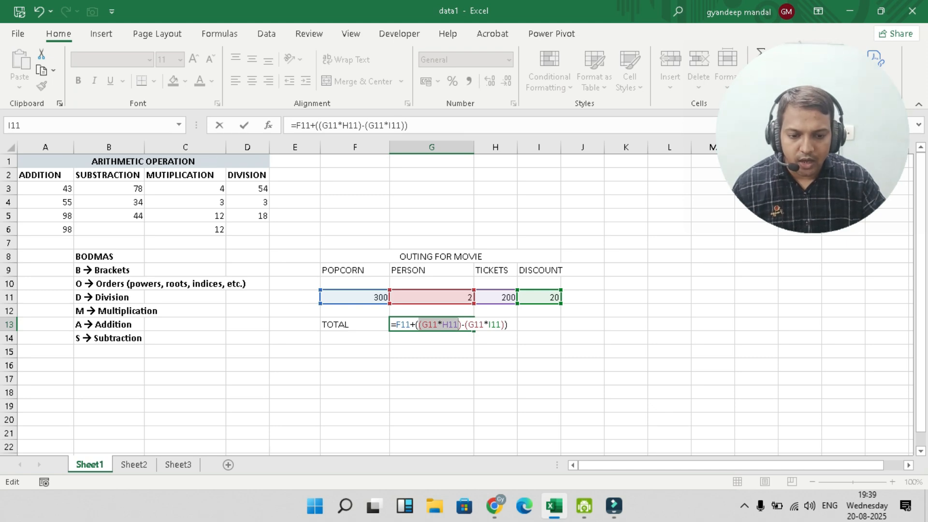
left_click(507, 324)
key("Return")
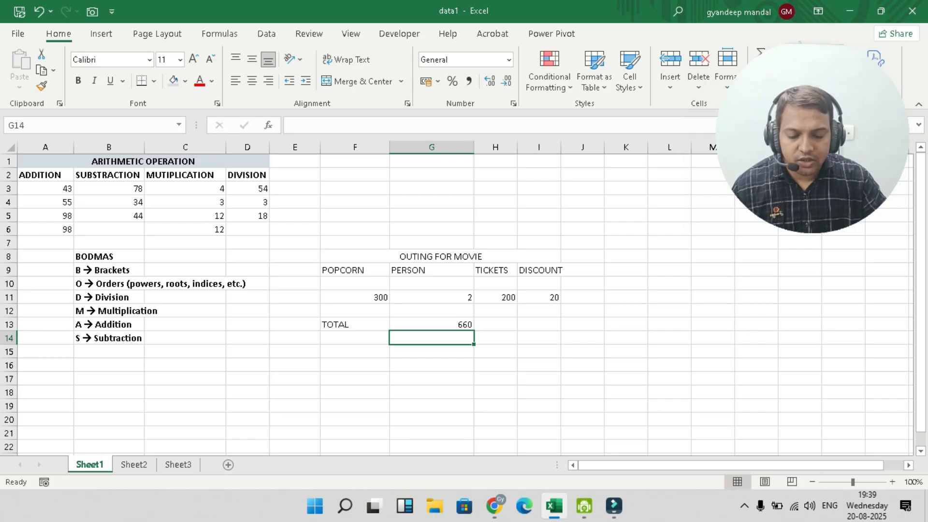
left_click(431, 378)
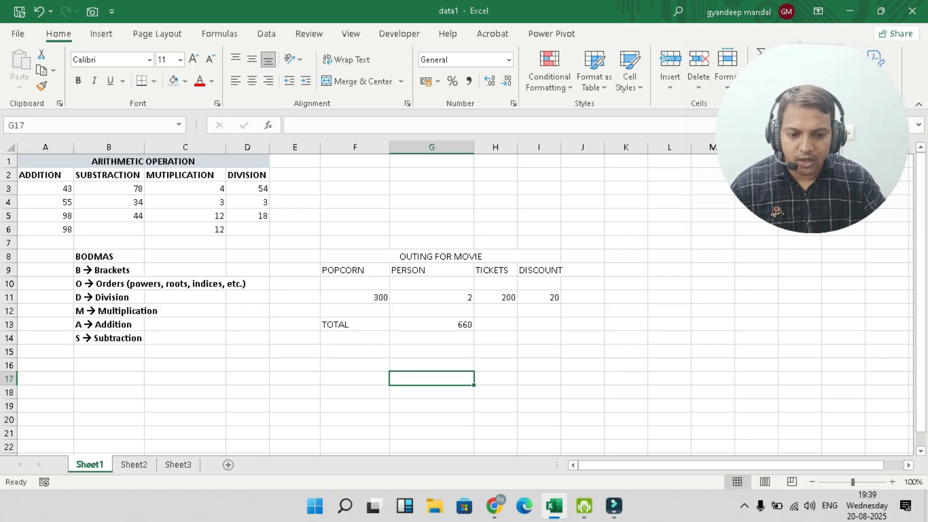
left_click(431, 325)
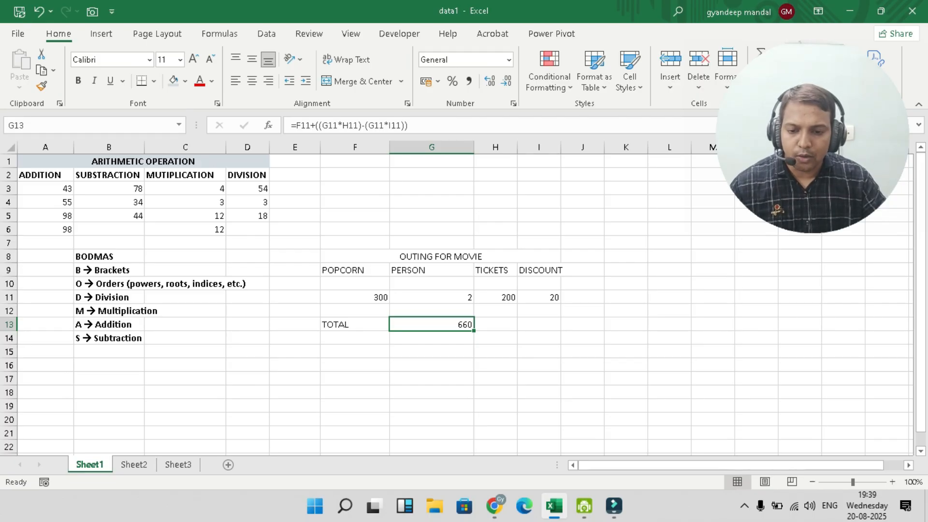
Clear the existing results in A3:K3 beneath the date and time headings on Sheet2
left_click(134, 464)
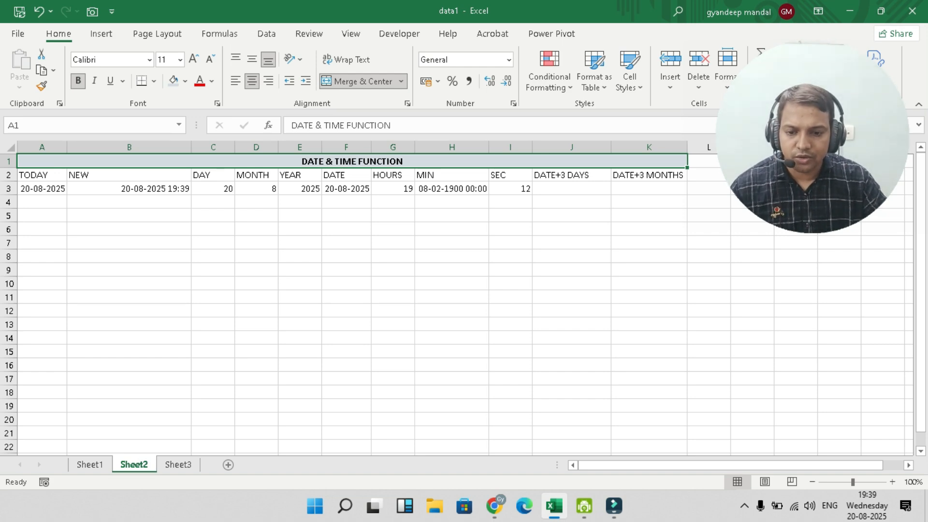
left_click_drag(42, 188, 649, 188)
key("Delete")
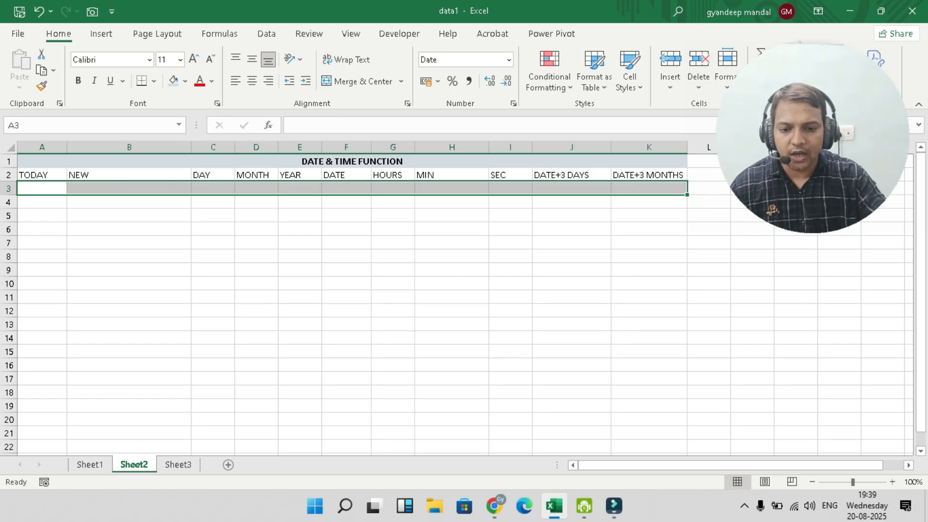
left_click(257, 242)
Enter =TODAY() in cell A3 under the TODAY heading
left_click(42, 189)
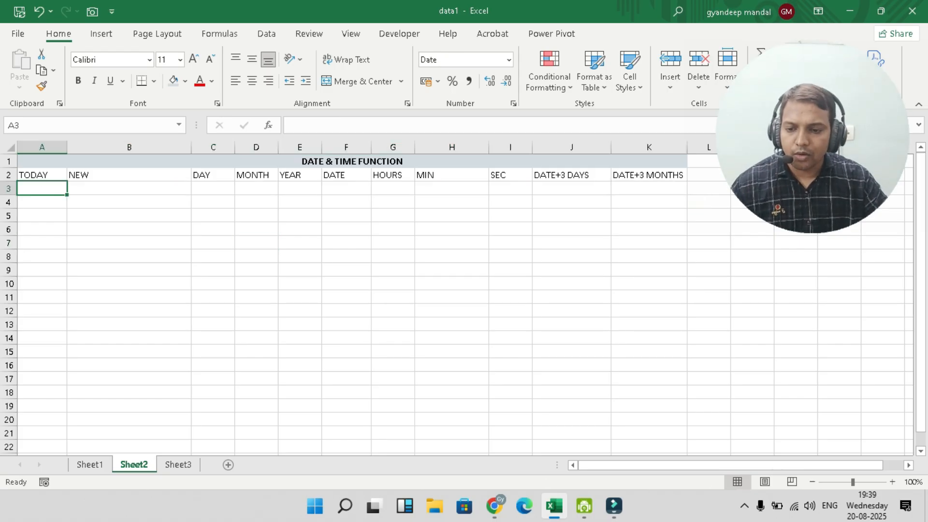
type("=")
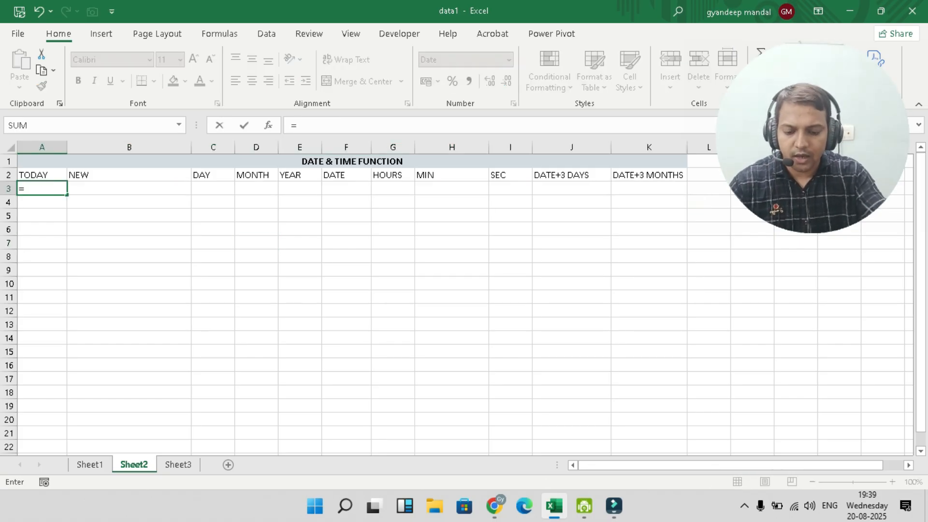
type("TODAY()")
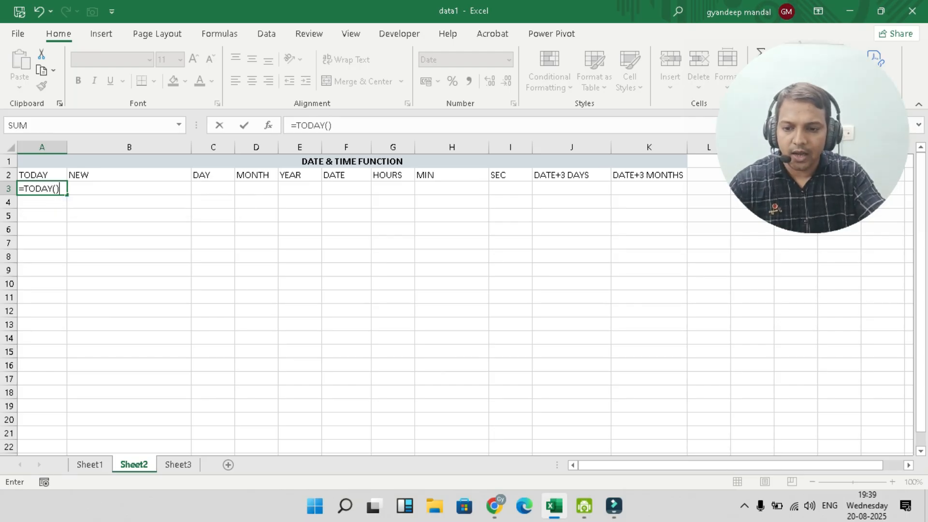
key("Return")
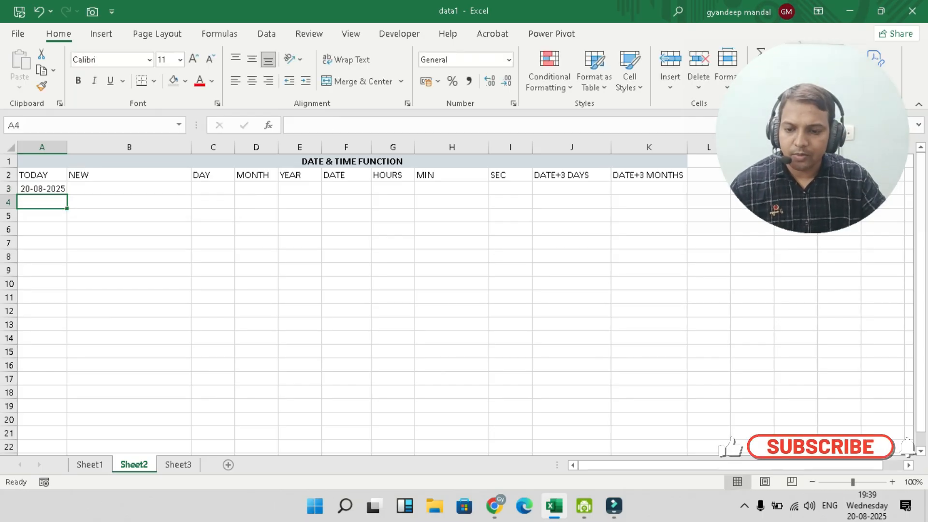
Enter =NOW() in cell B3 under the NEW heading to return the current date and time
left_click(129, 188)
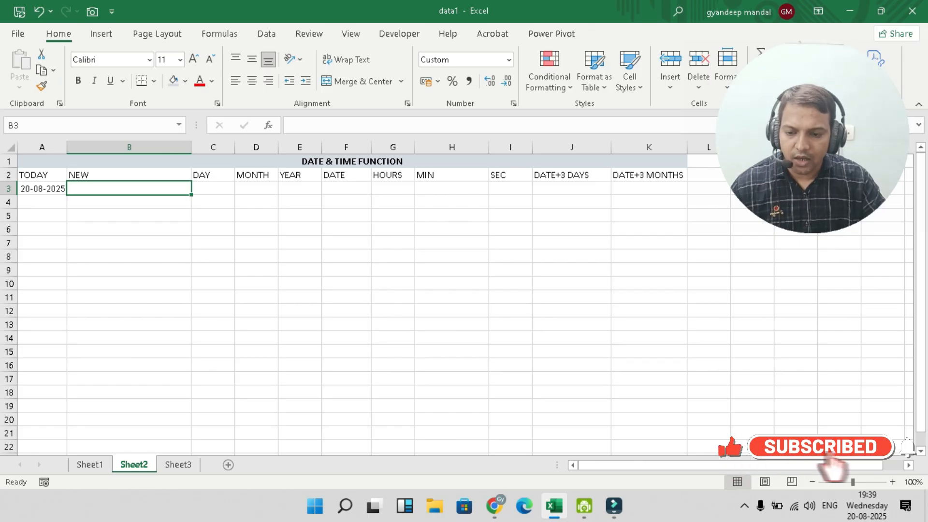
type("=")
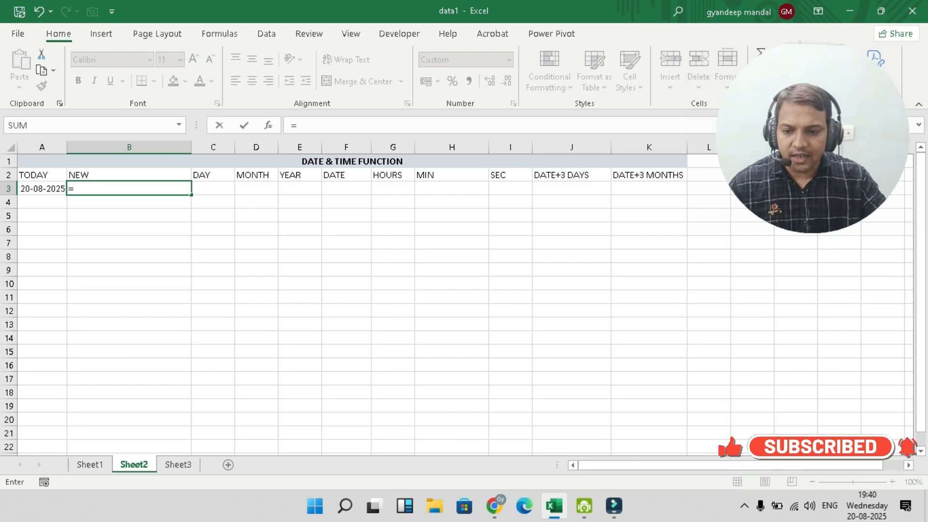
type("NOW()")
key("Return")
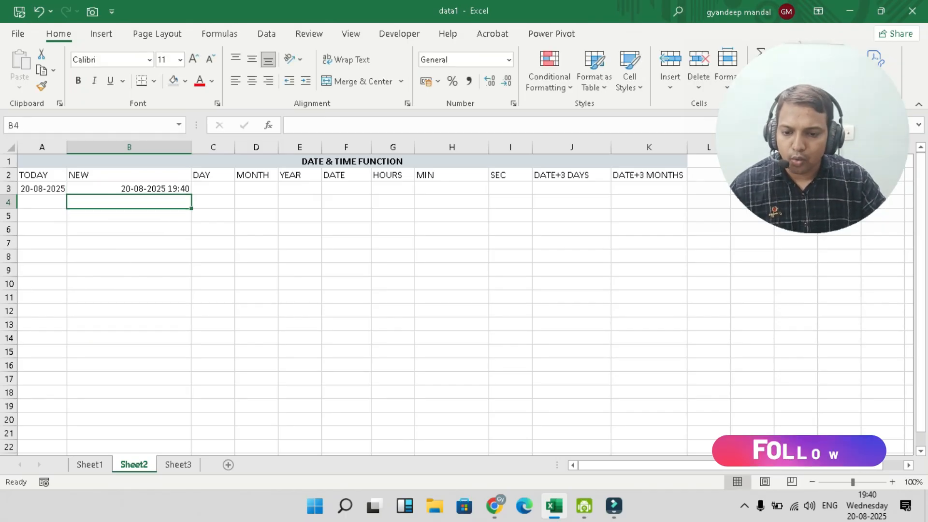
Enter =DAY(A3) in cell C3 to extract the day from the date in A3
key("Up")
key("Right")
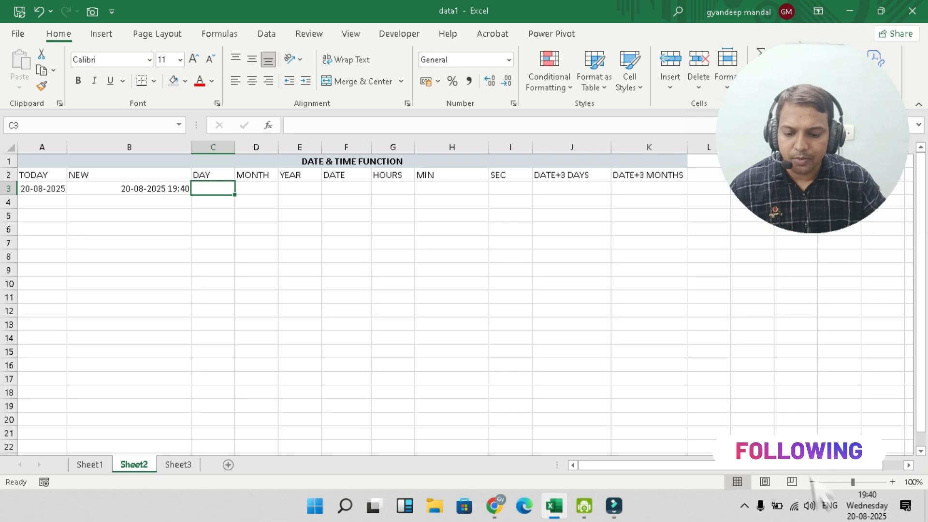
type("DAY")
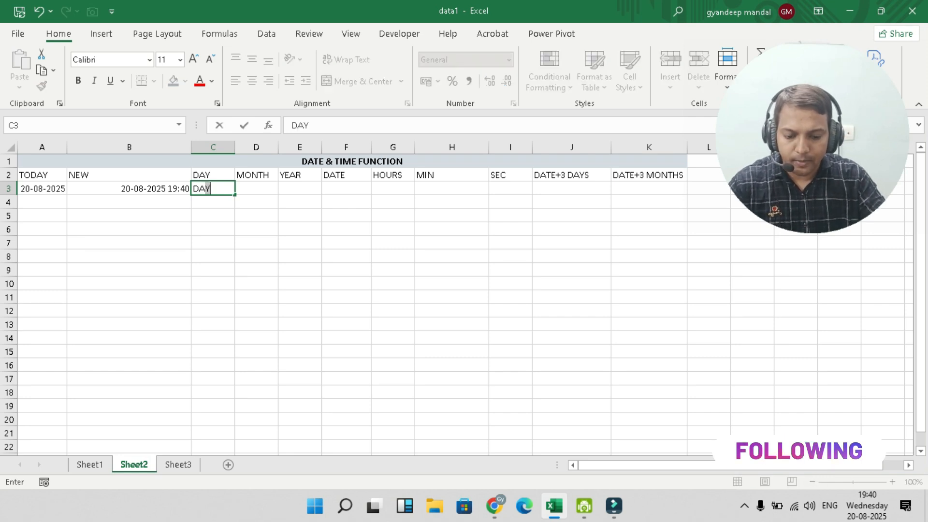
key("BackSpace")
key("BackSpace")
key("BackSpace")
type("=D")
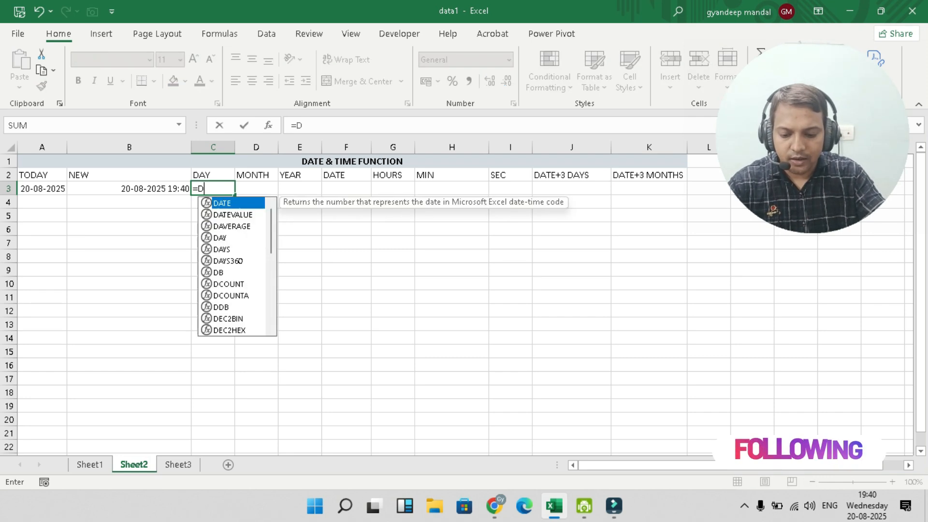
type("AY(")
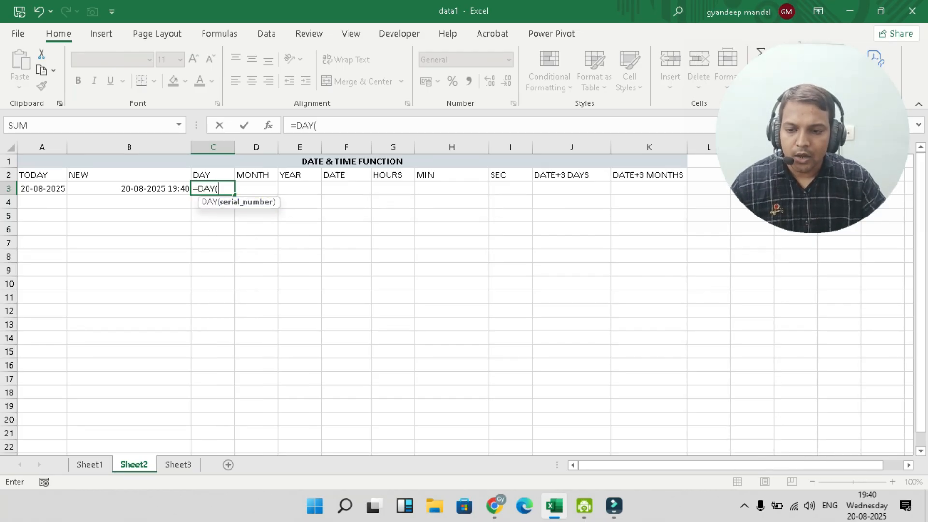
left_click(43, 189)
type(")")
key("Return")
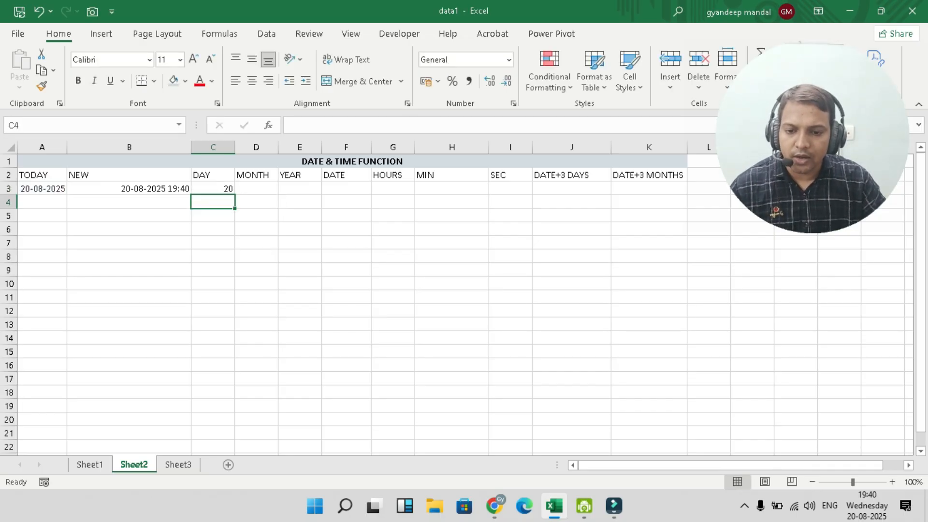
Enter =MONTH(A3) in cell D3 to extract the month from the date in A3
left_click(256, 189)
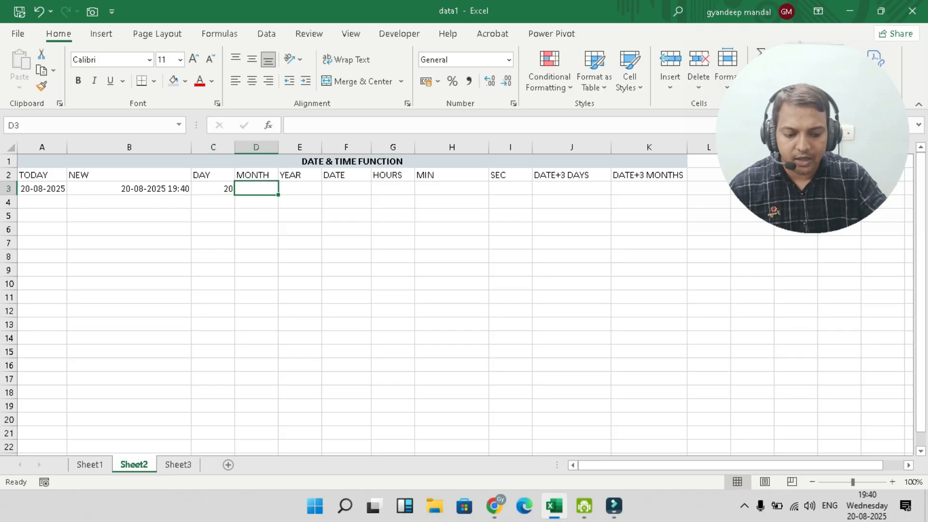
type("=MONTH")
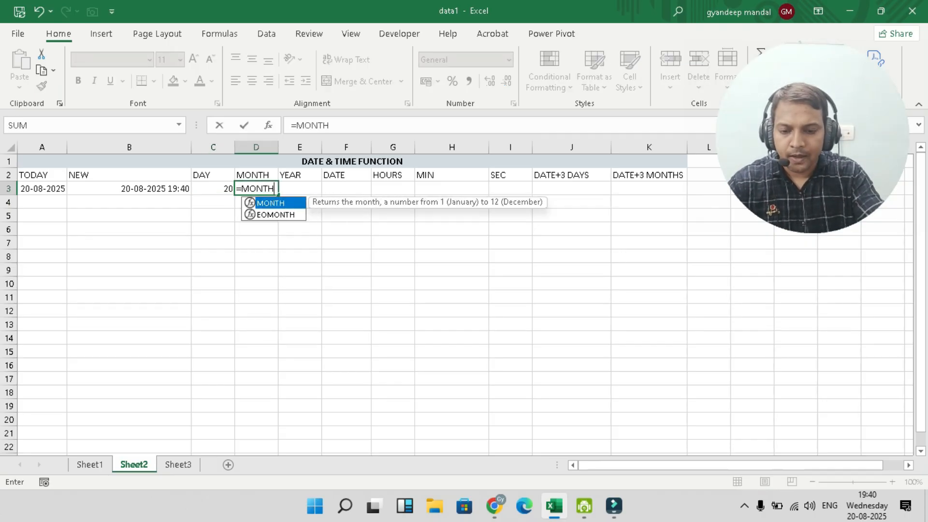
type("(")
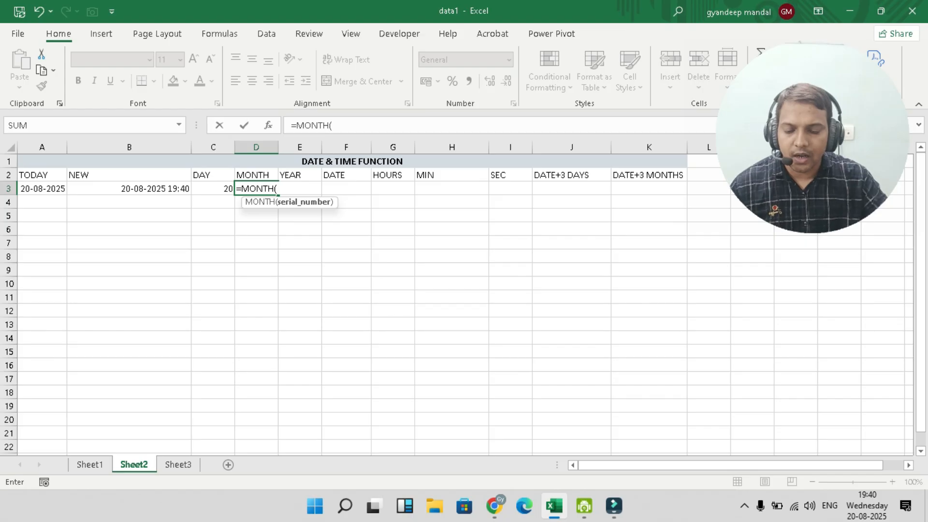
left_click(42, 188)
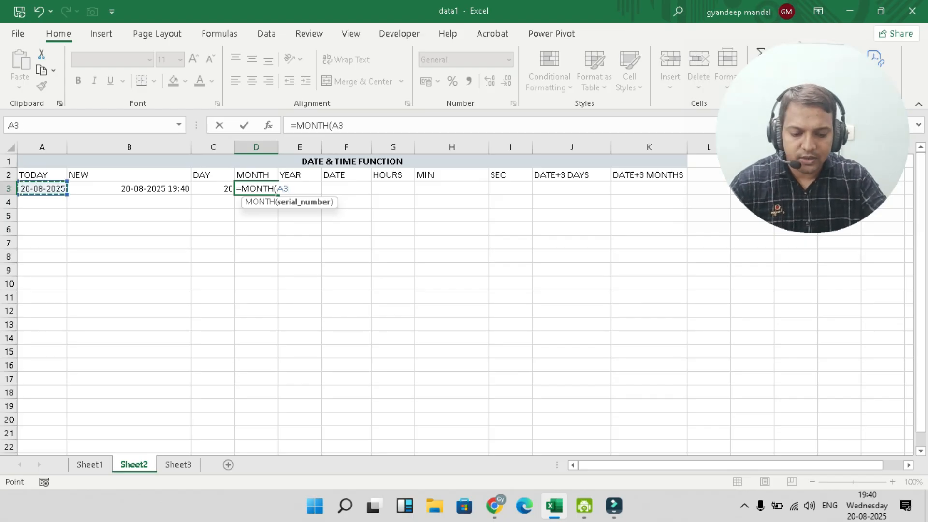
type(")")
key("Return")
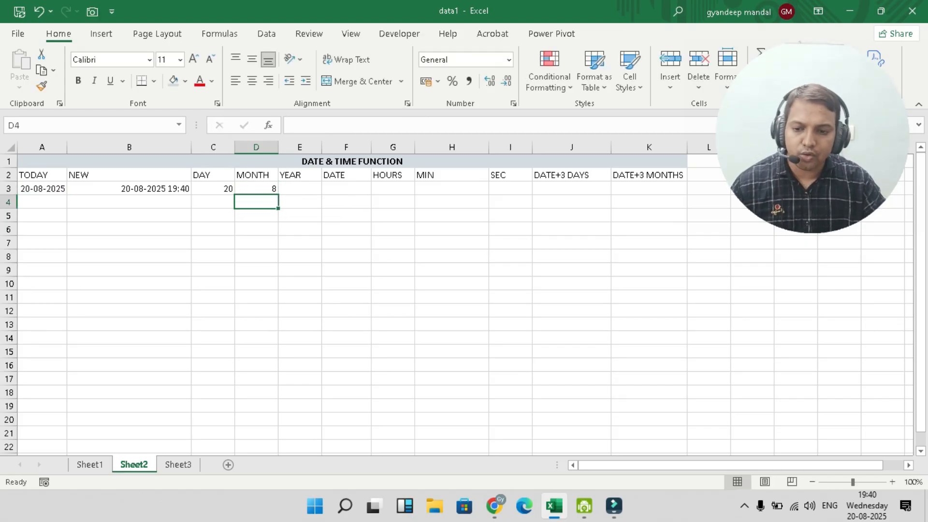
Enter =YEAR(A3) in cell E3 to extract the year from the date in A3
left_click(300, 188)
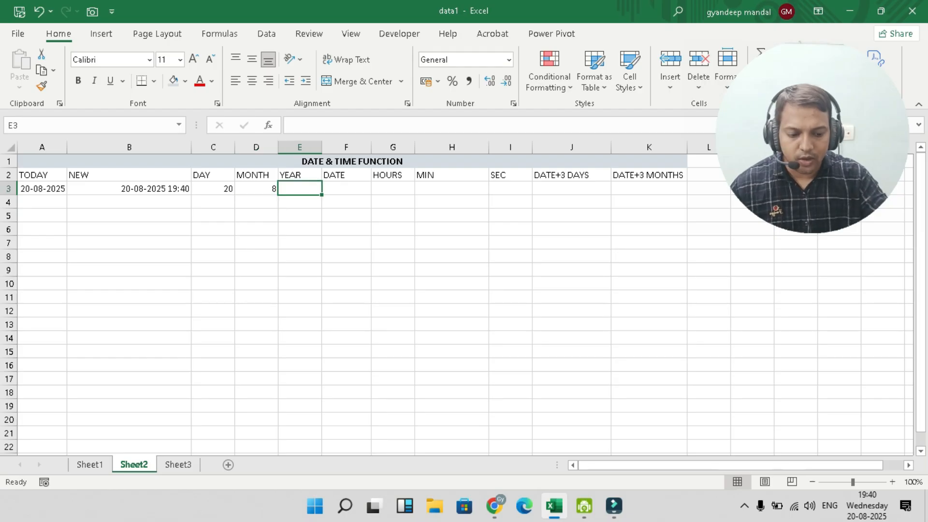
type("=YEAR(")
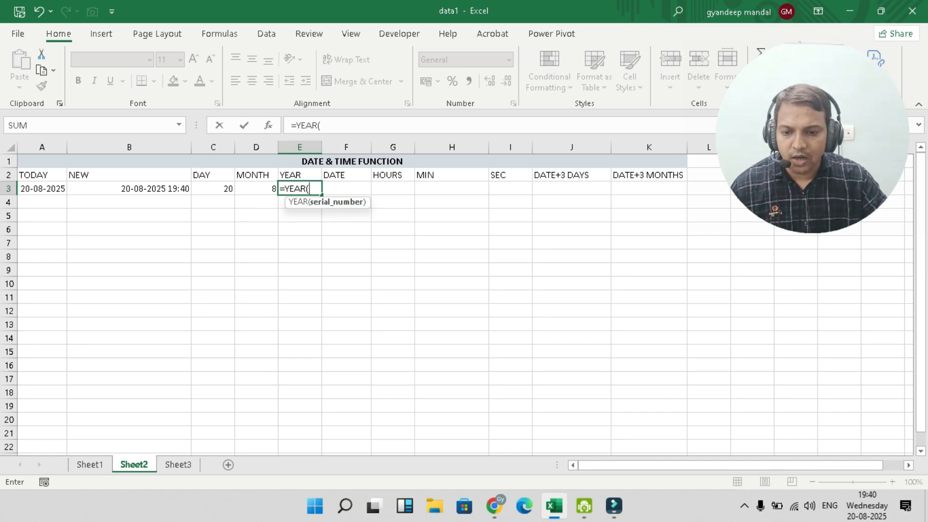
left_click(42, 189)
type(")")
key("Return")
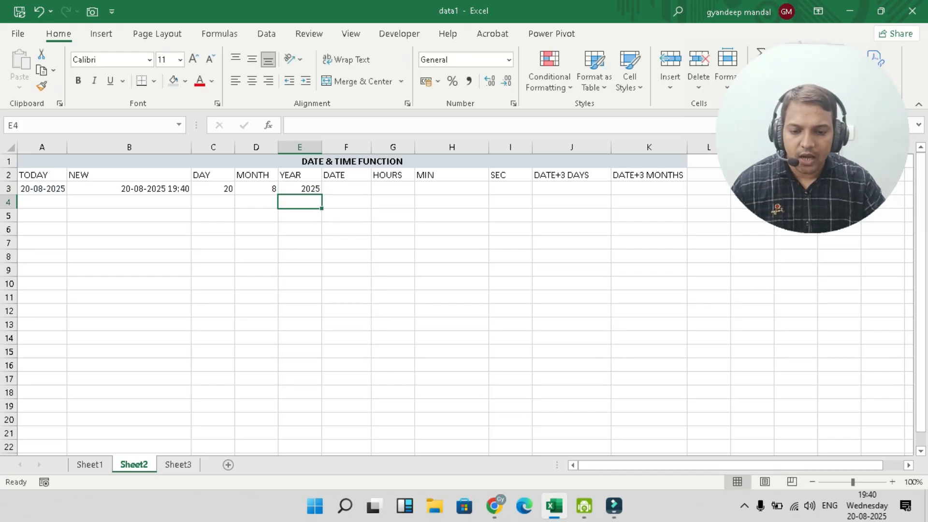
Replace the A3 reference in the E3 YEAR formula with the quoted date "12-6-2022"
key("Up")
key("F2")
left_click_drag(321, 188, 310, 188)
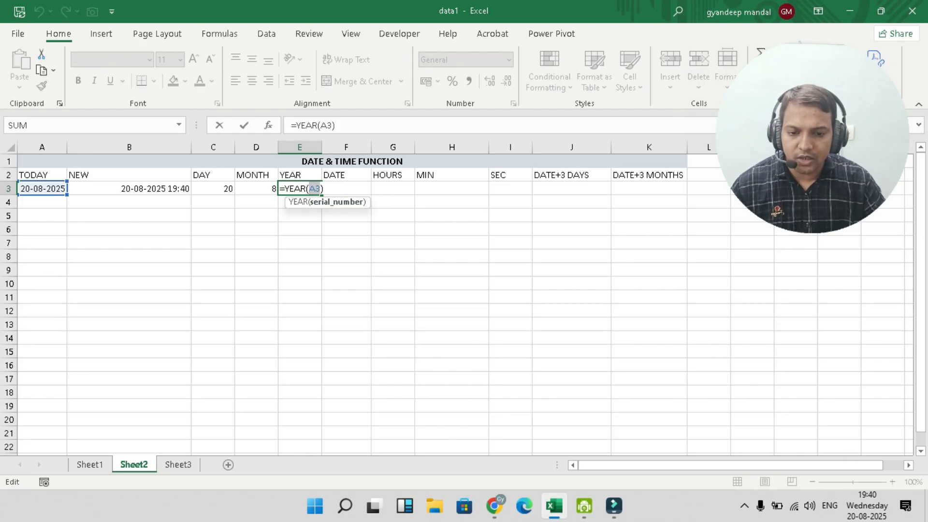
type("\"12-")
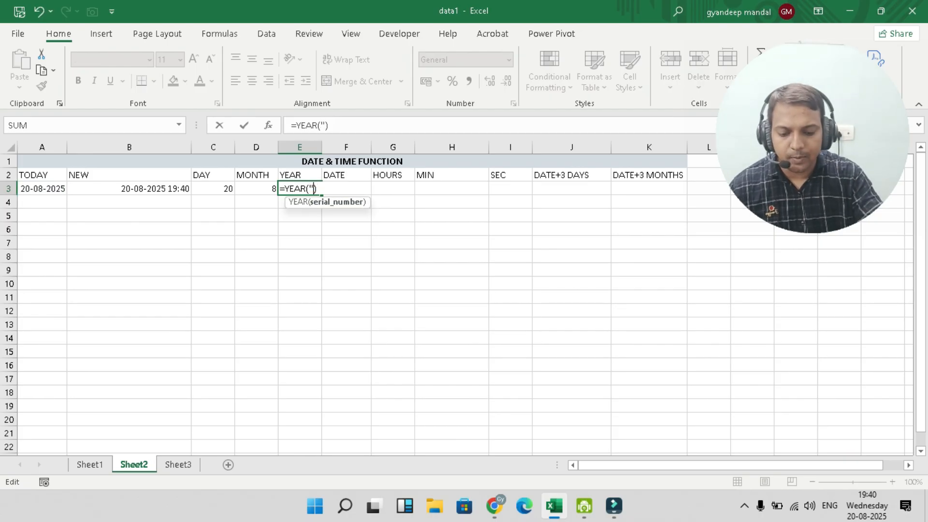
type("6-2022")
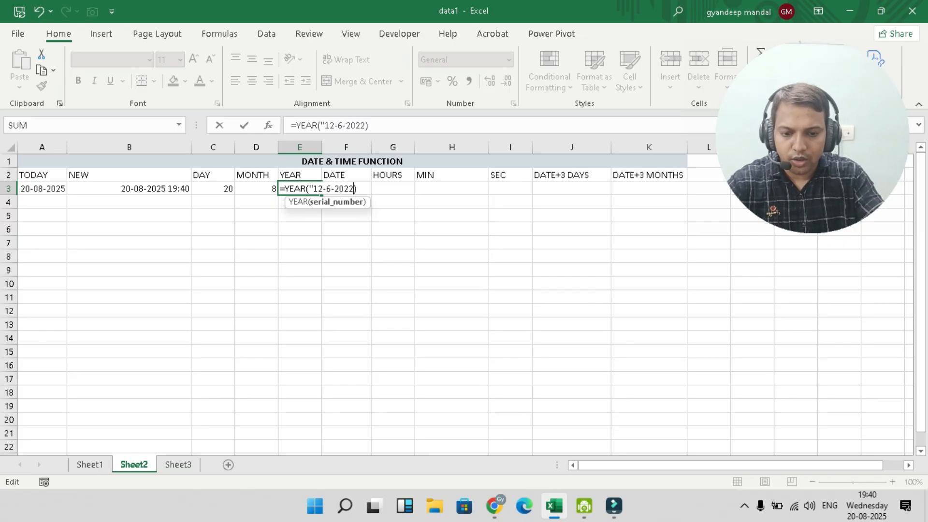
type("\"")
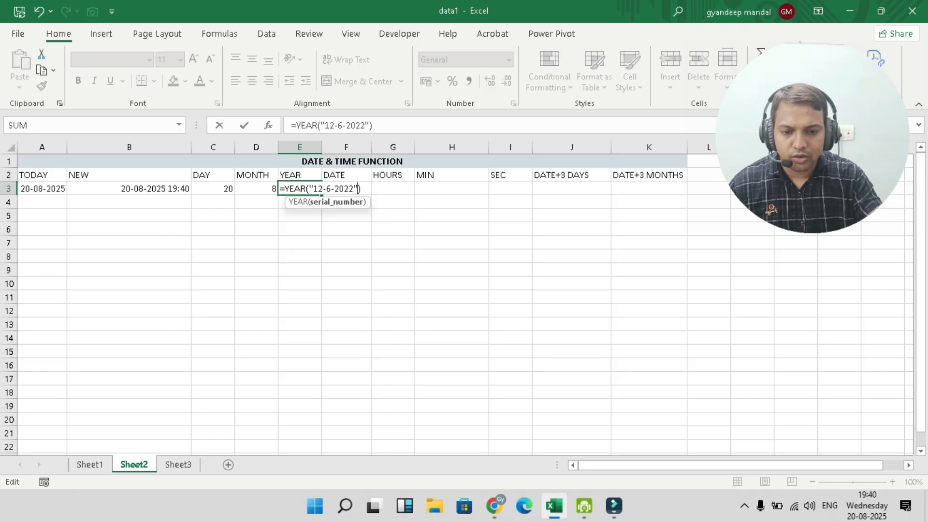
key("Return")
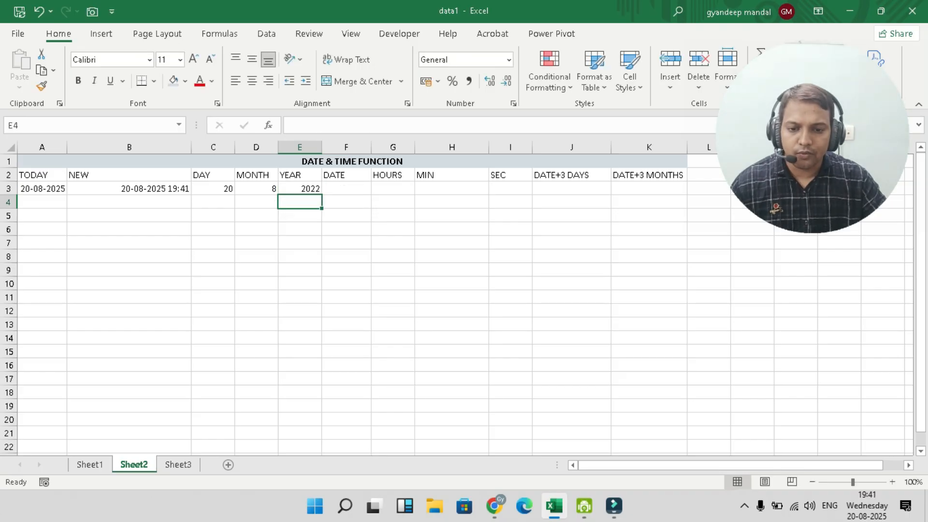
Change the YEAR formula in E3 back to reference cell A3 instead of the quoted date
key("Up")
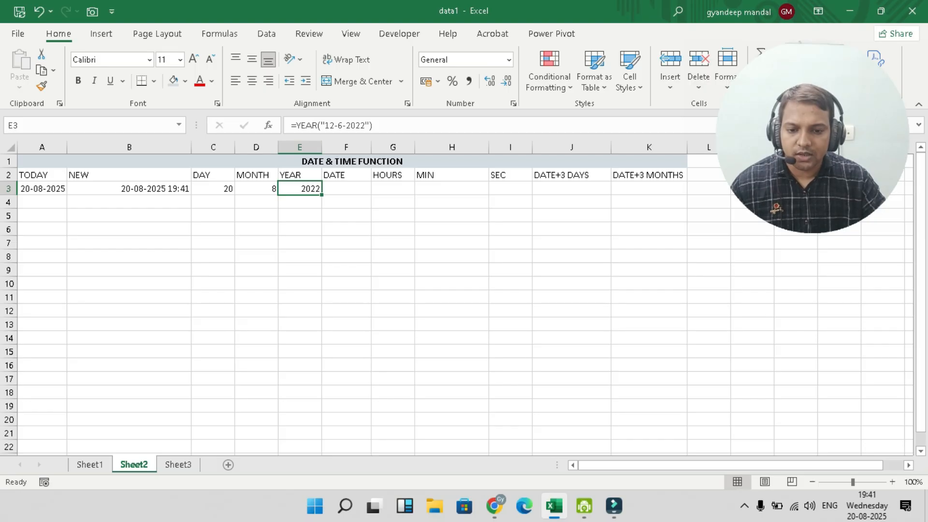
key("F2")
left_click_drag(309, 189, 358, 189)
left_click(43, 189)
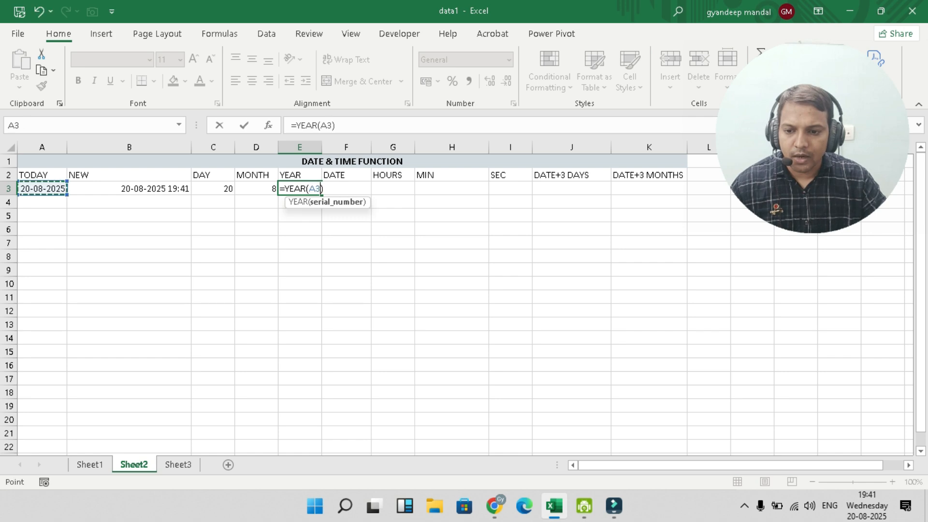
key("Return")
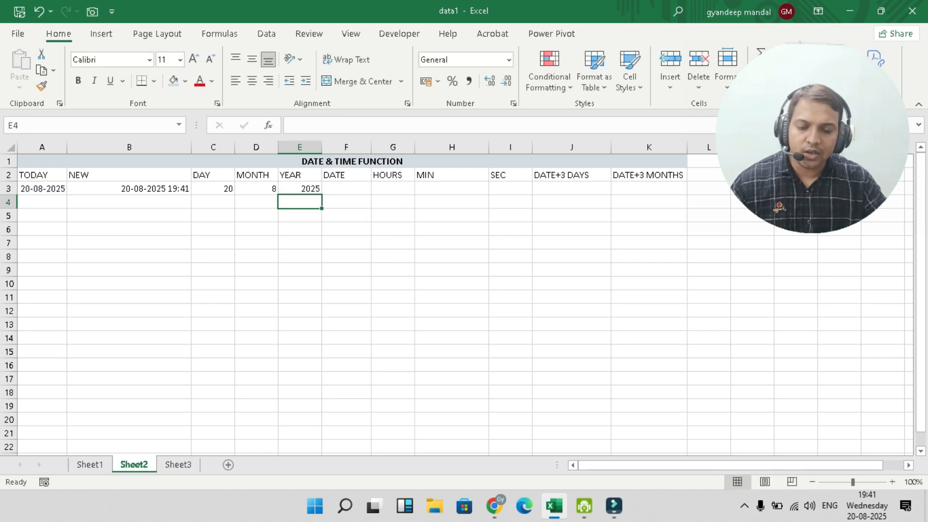
Edit the YEAR formula in E3 to use the year-first quoted date, making it =YEAR("2025-6-12")
key("Up")
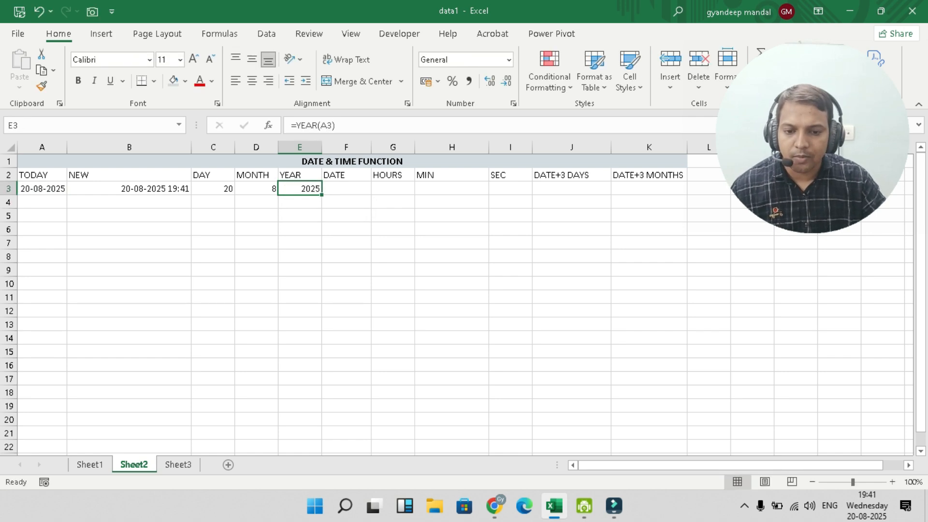
key("F2")
key("shift+Left")
key("shift+Left")
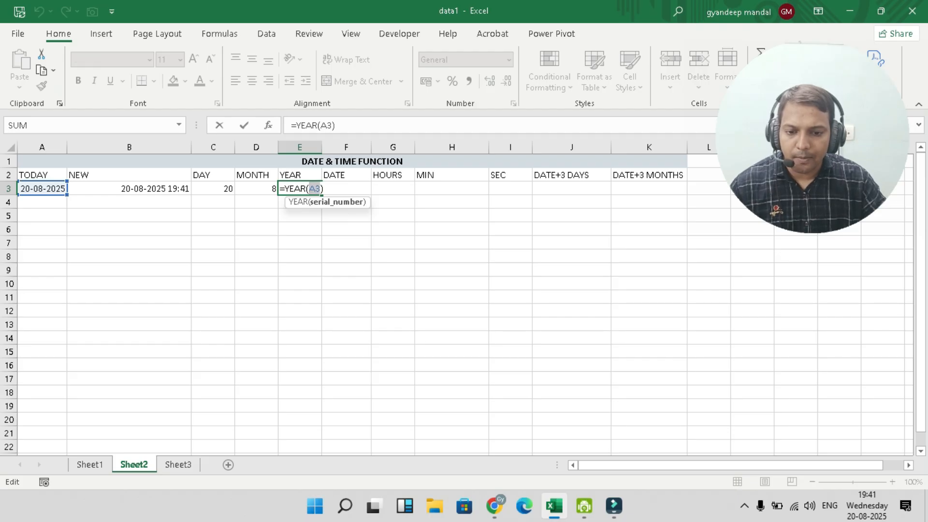
type("2025")
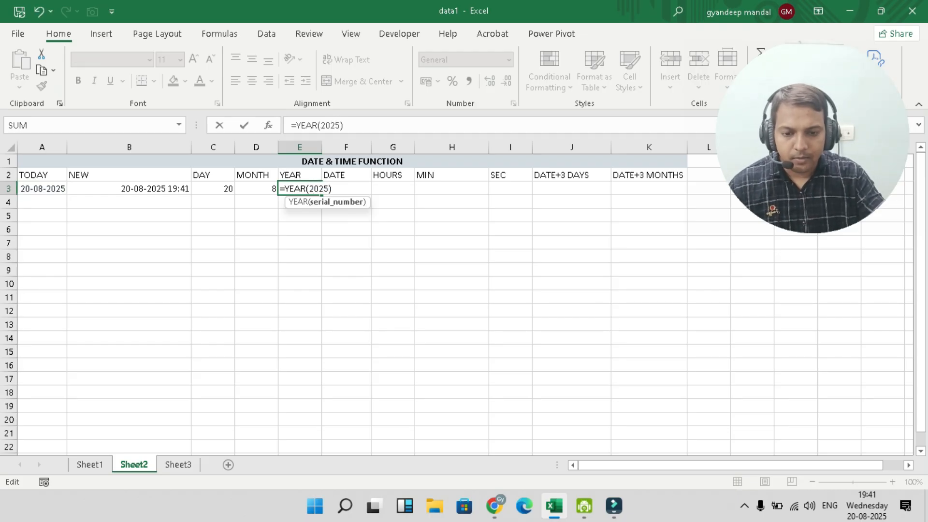
type("-6")
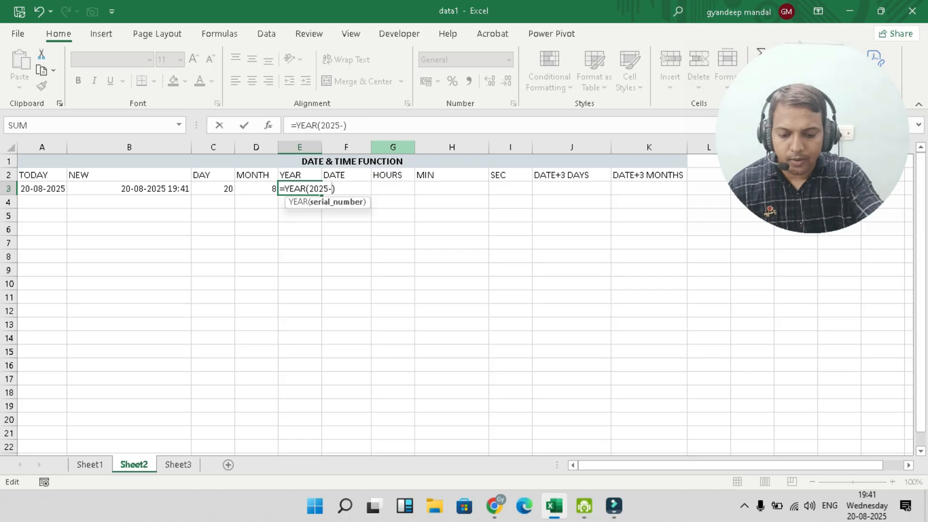
type("-12\"")
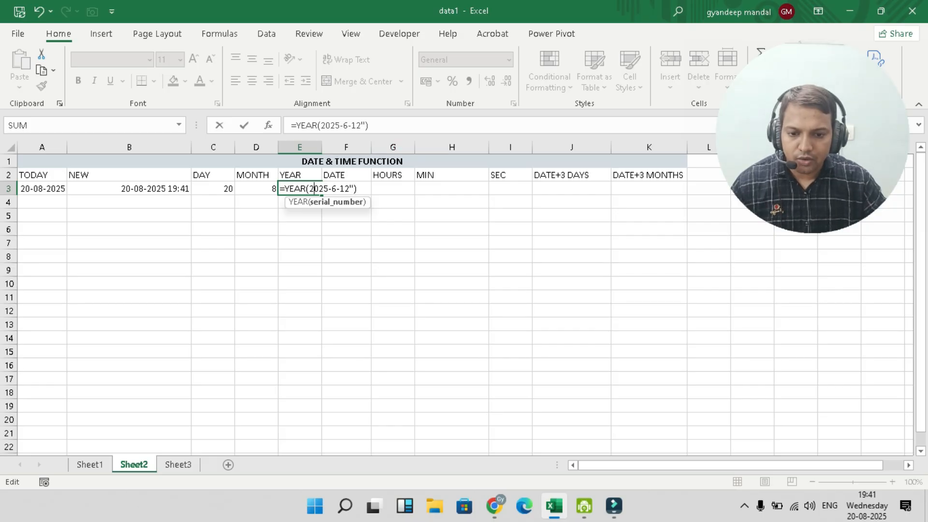
type("\"")
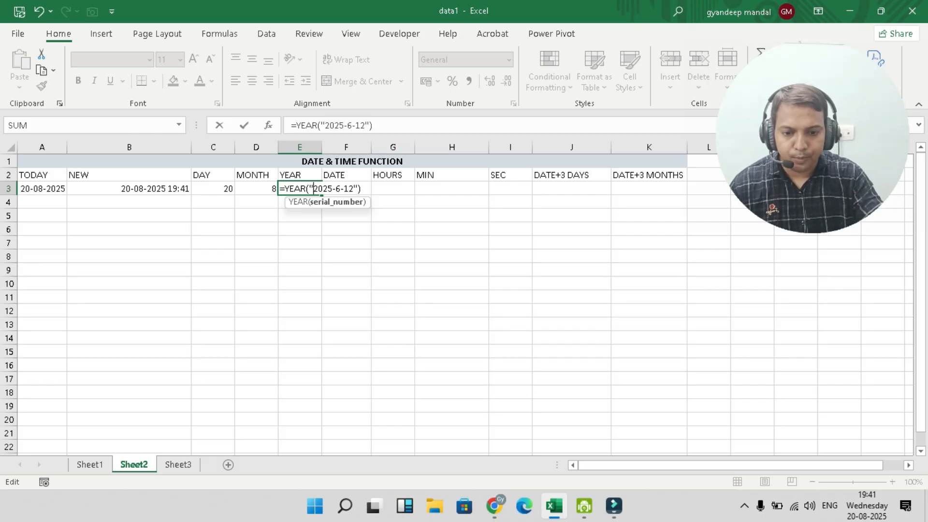
key("Return")
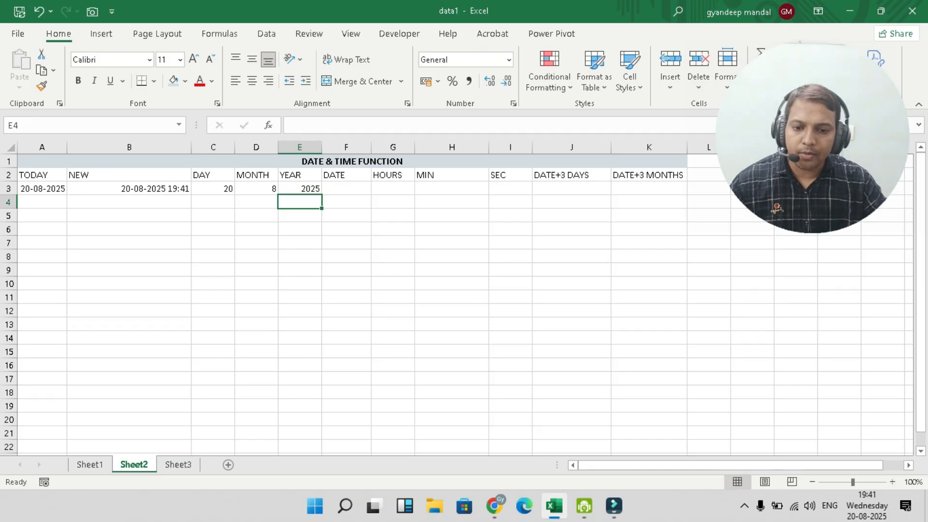
Enter =DATE(E3,D3,C3) in cell F3 to combine the year, month and day cells into one date
left_click(299, 189)
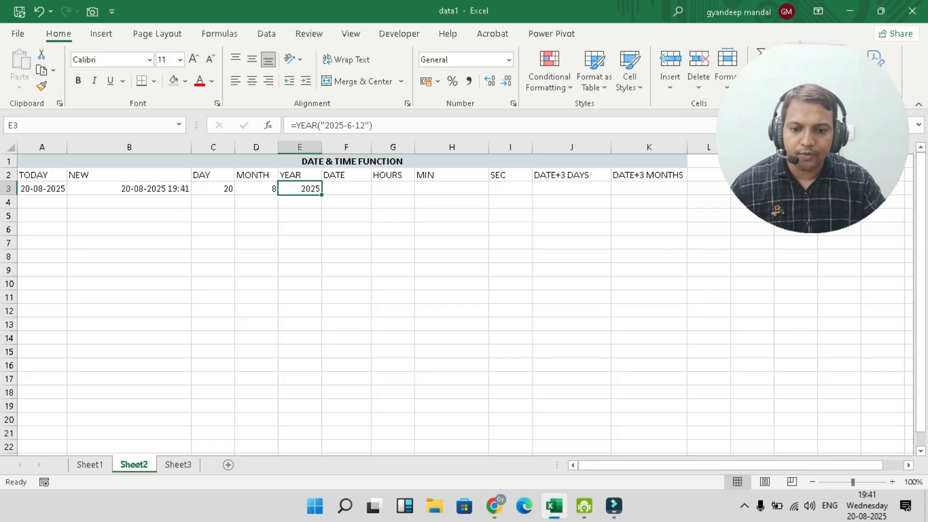
key("Right")
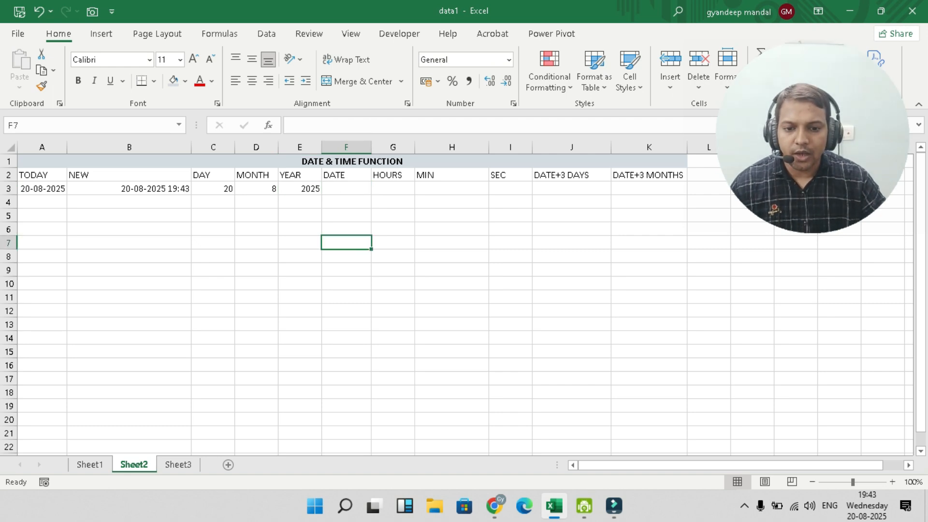
left_click(346, 188)
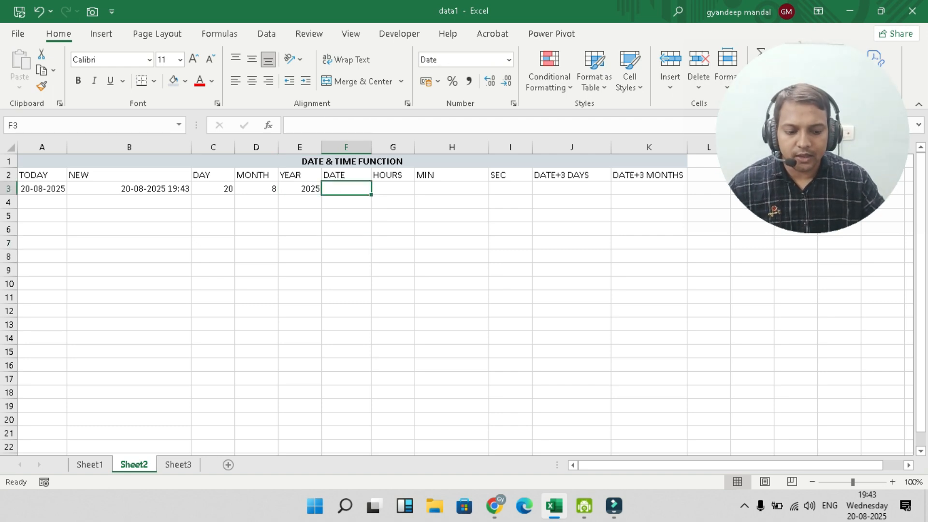
type("=DATE(")
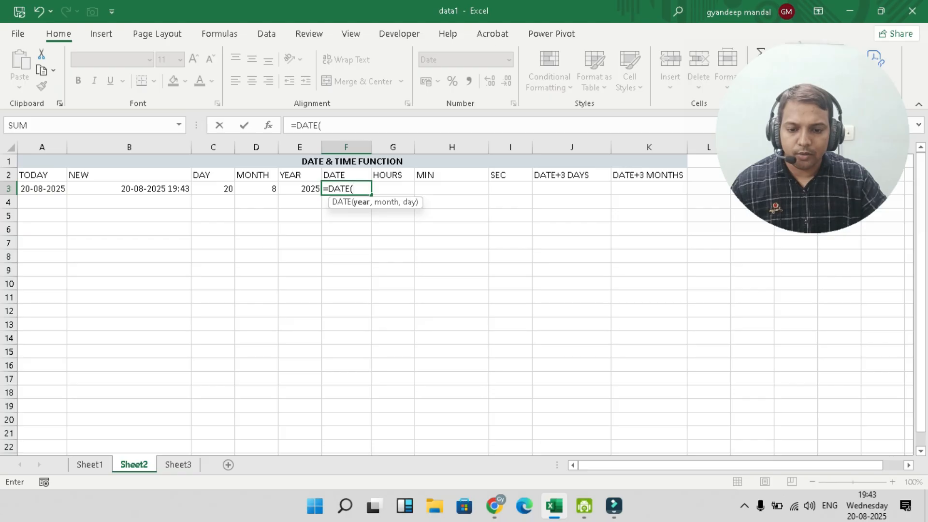
key("Left")
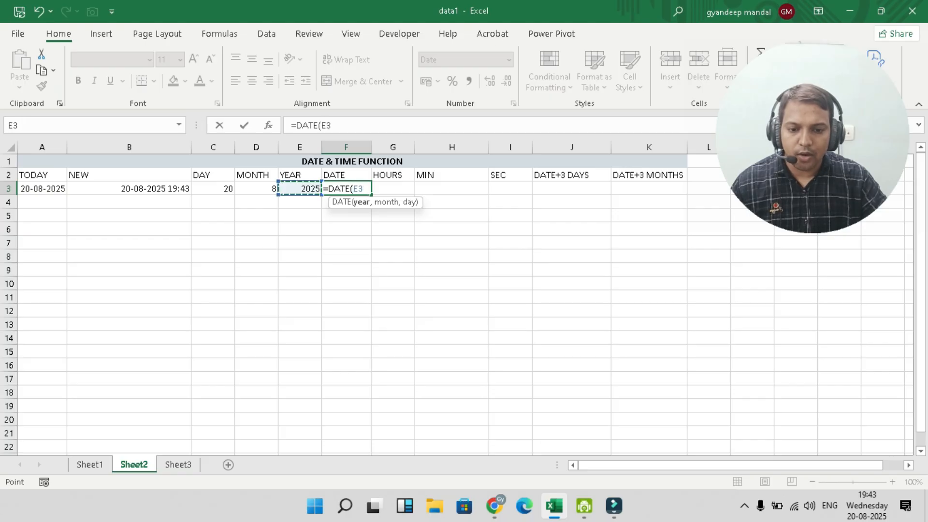
type(",")
key("Left")
key("Left")
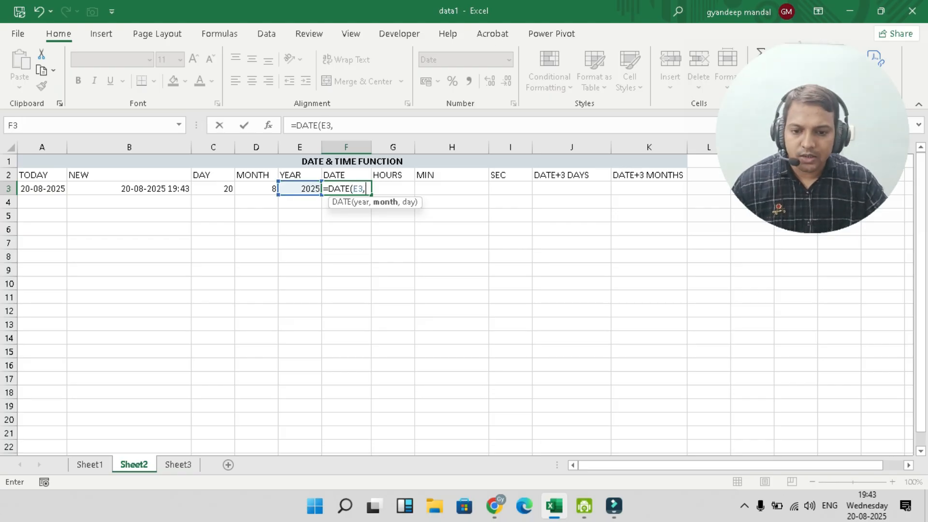
type(",")
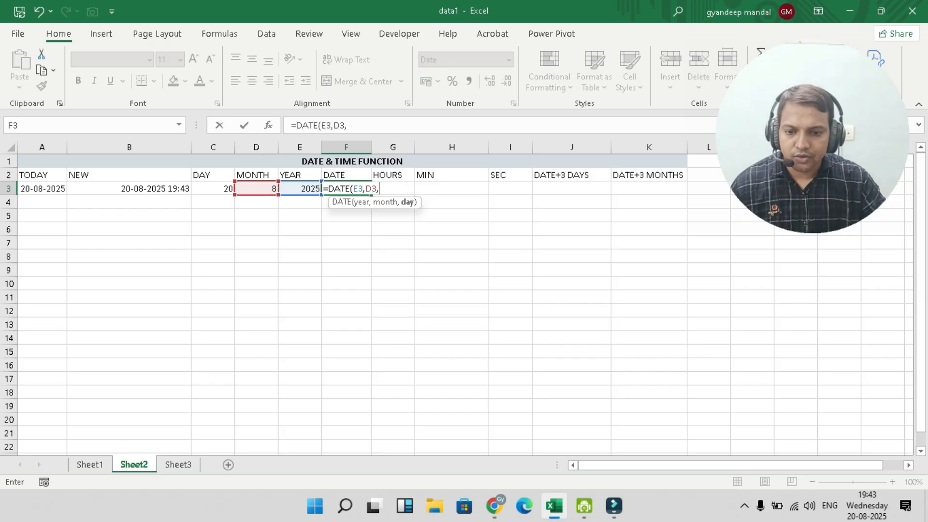
key("Left")
key("Left")
key("Left")
type(")")
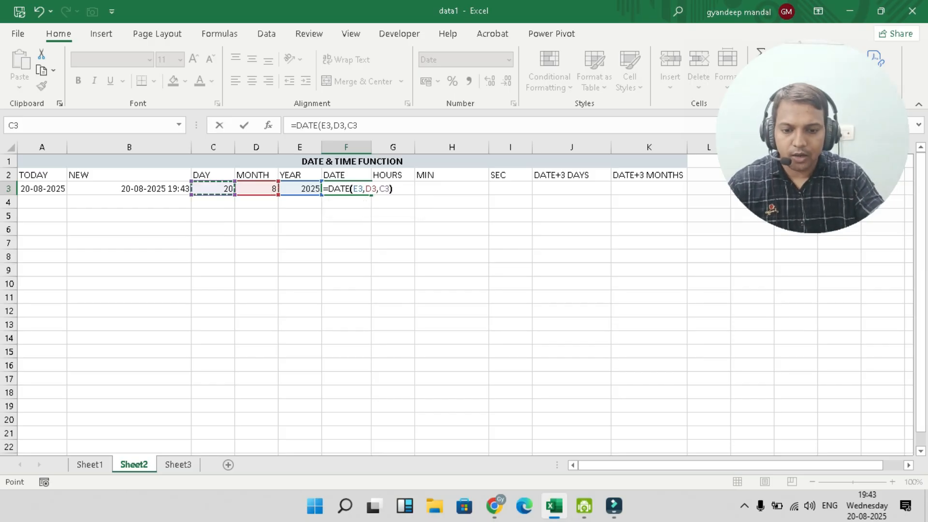
key("Return")
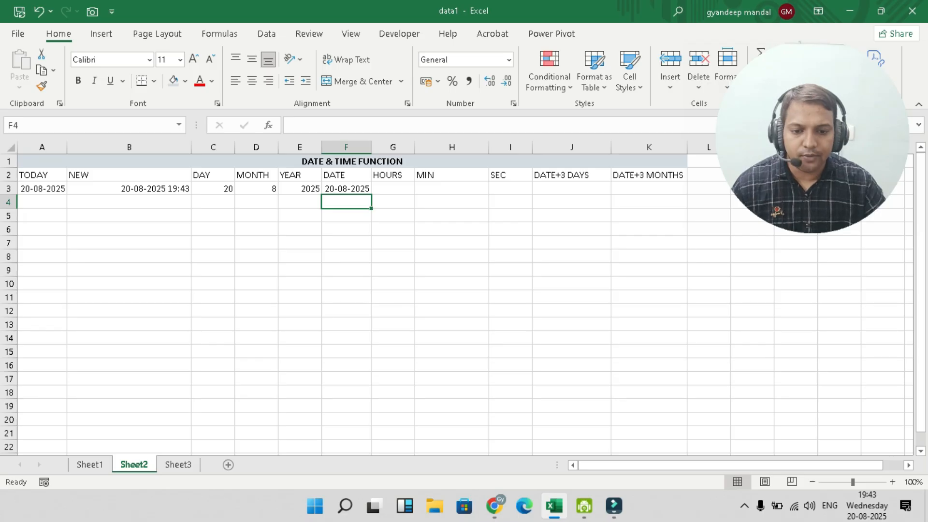
Replace the DATE formula in F3 with quoted year, month and day values: =DATE("2024","03","22")
key("Up")
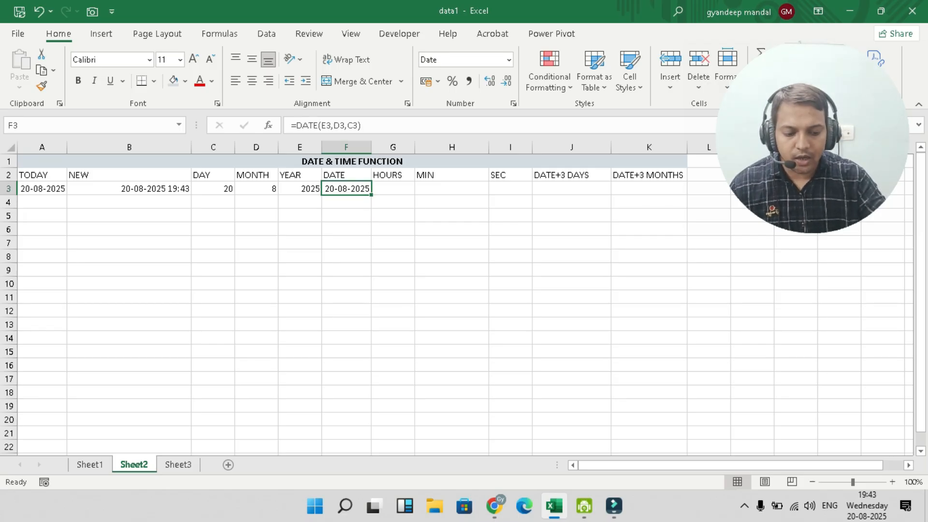
type("=DATE")
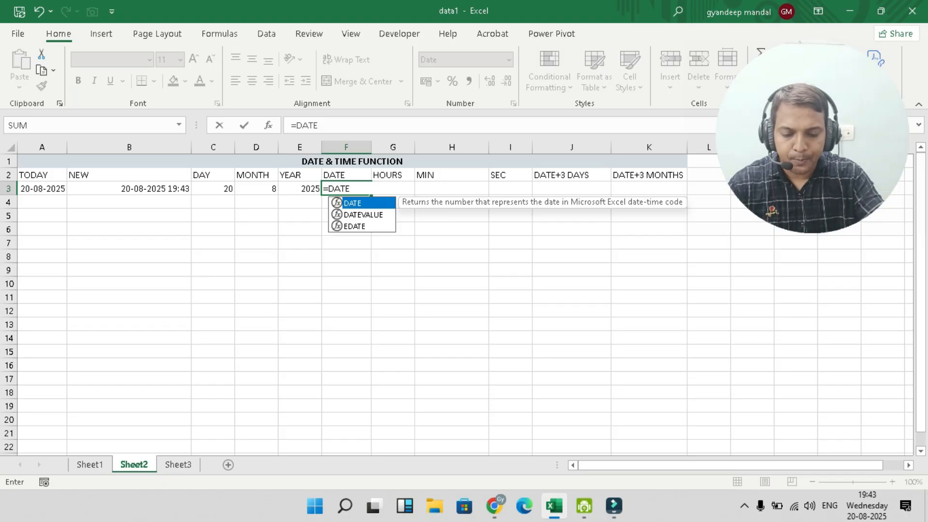
type("(")
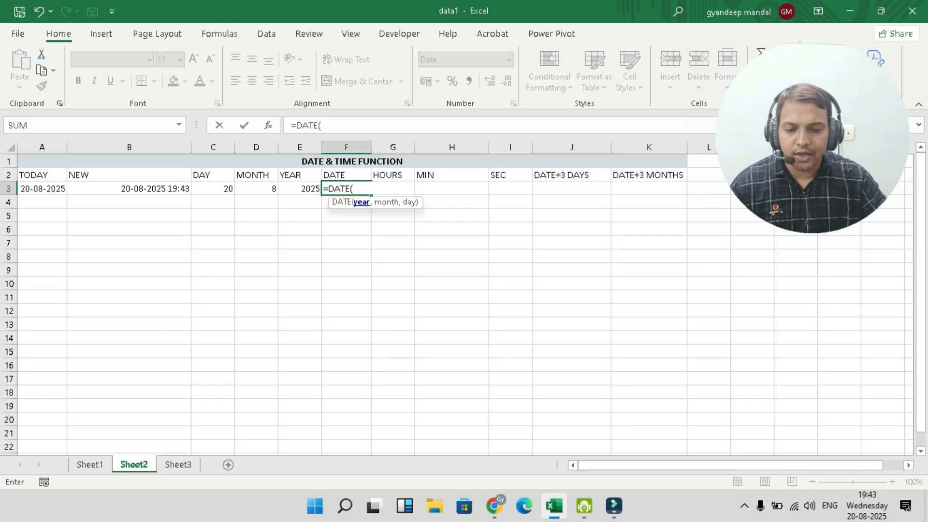
type("\"202")
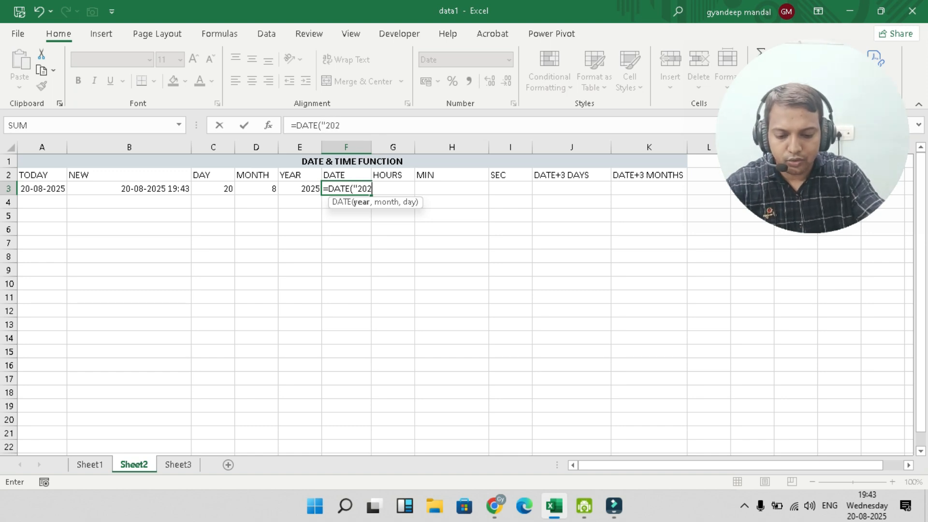
type("4")
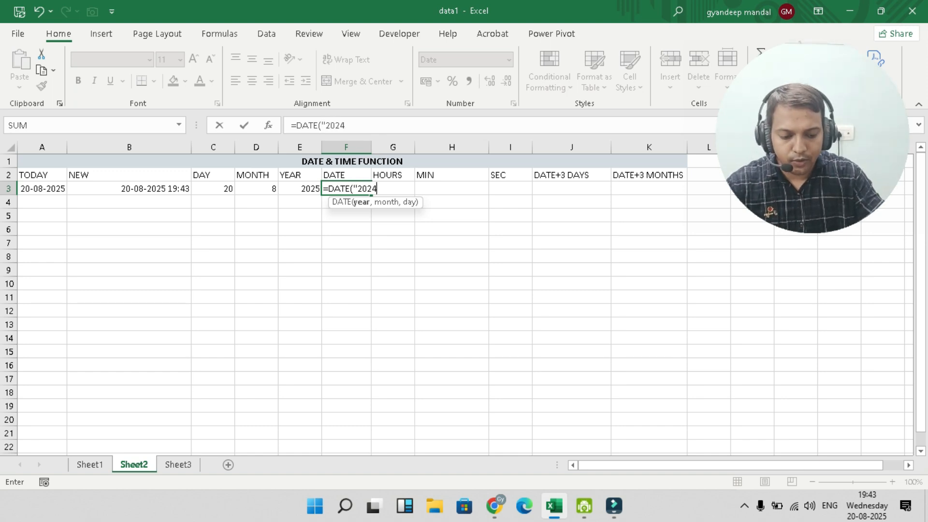
type("\",")
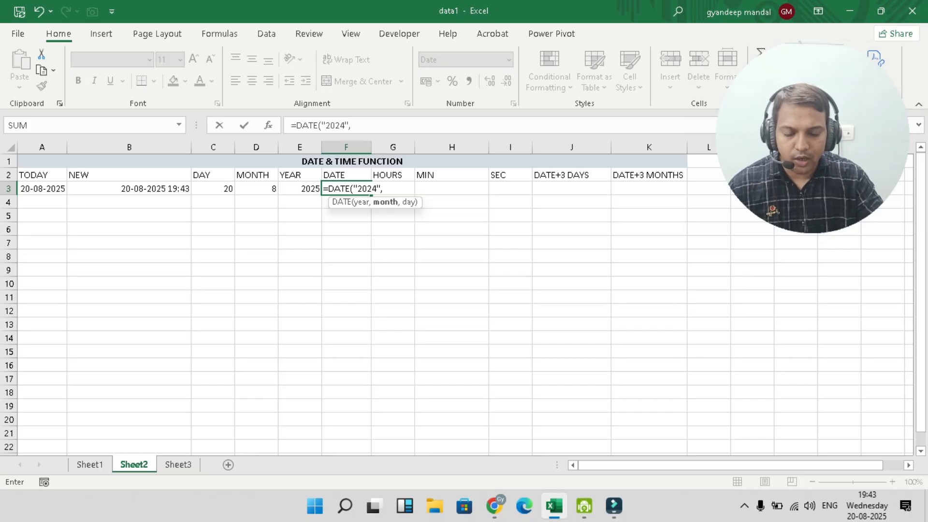
type("03")
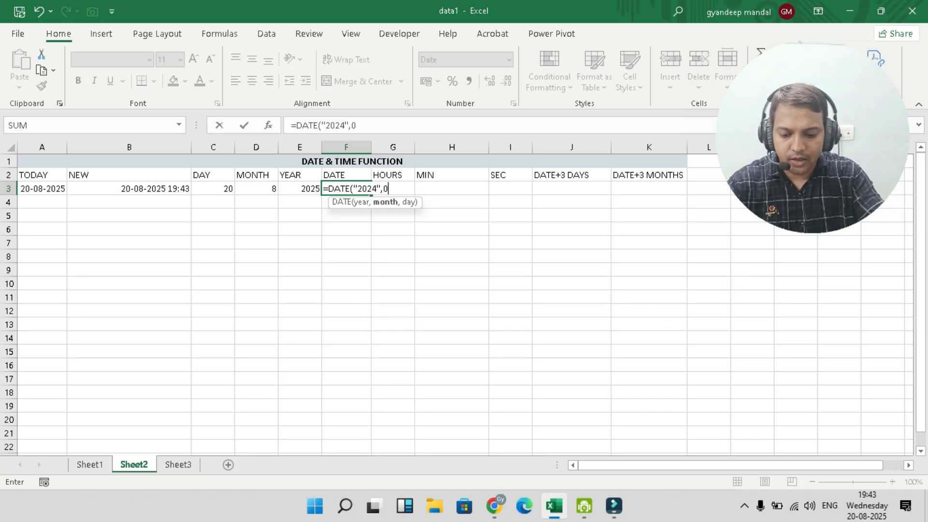
key("BackSpace")
key("BackSpace")
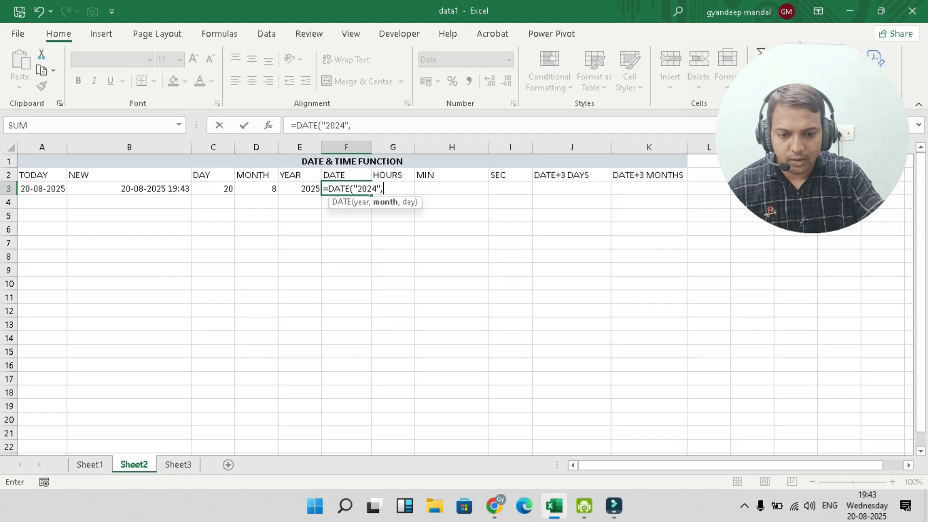
type("\"03\",")
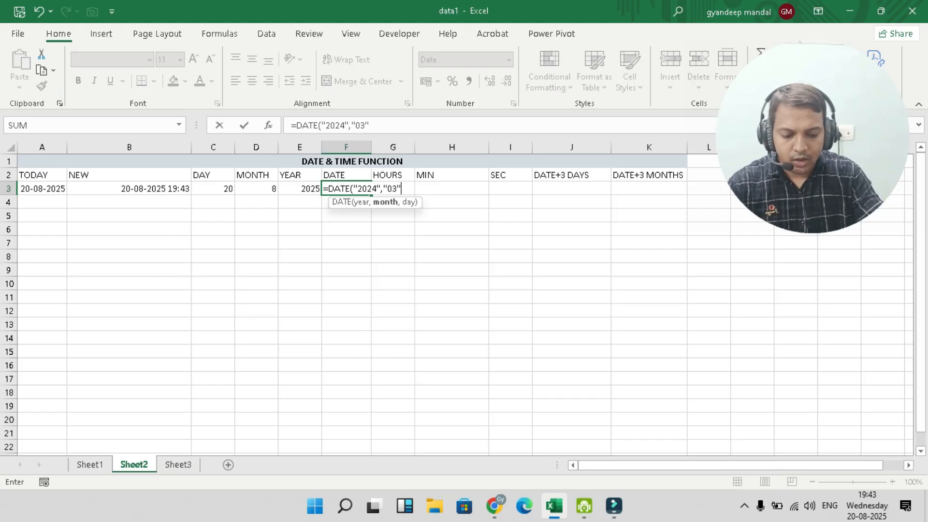
type("\"")
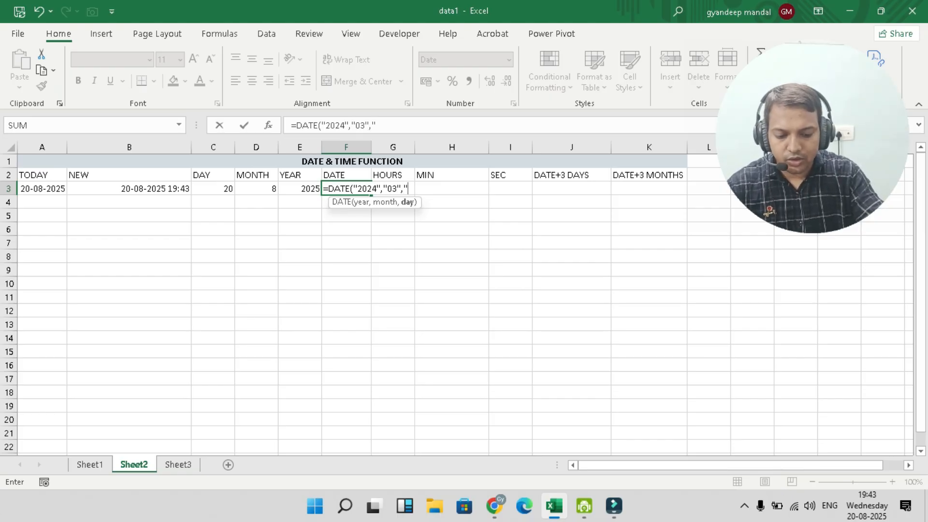
type("22")
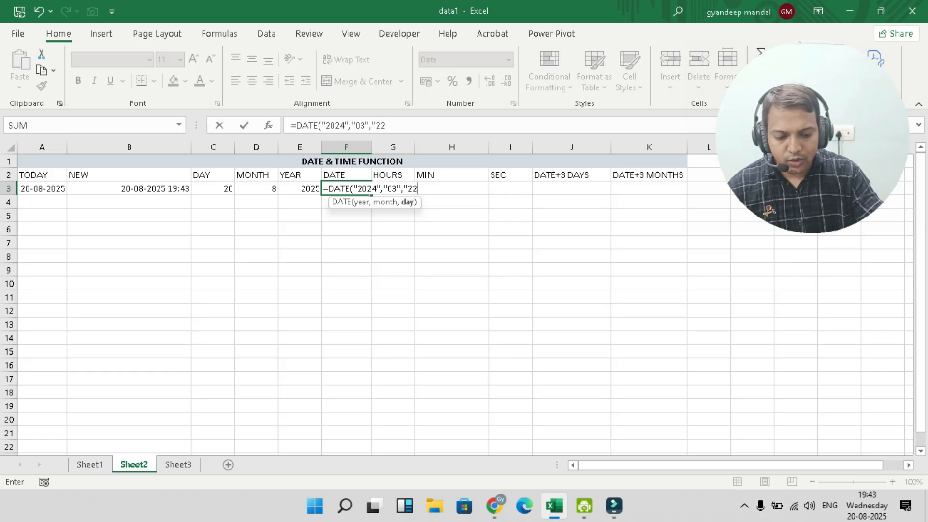
type("\")")
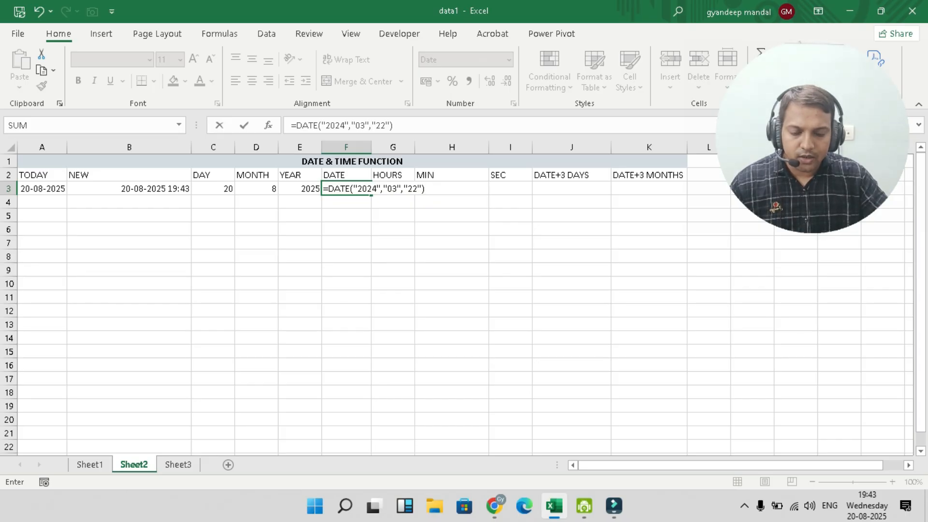
key("Return")
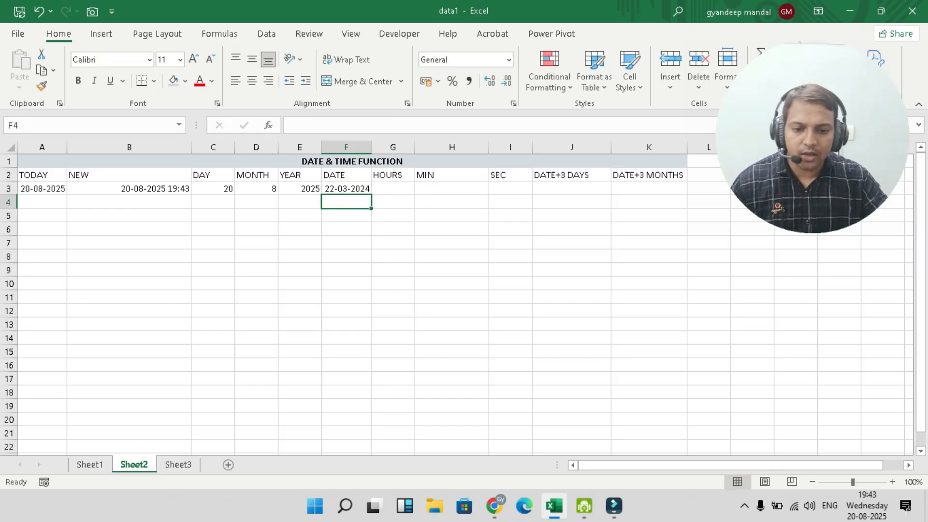
Enter =HOUR(B3) in cell G3 to extract the hour from the date and time in B3
left_click(393, 189)
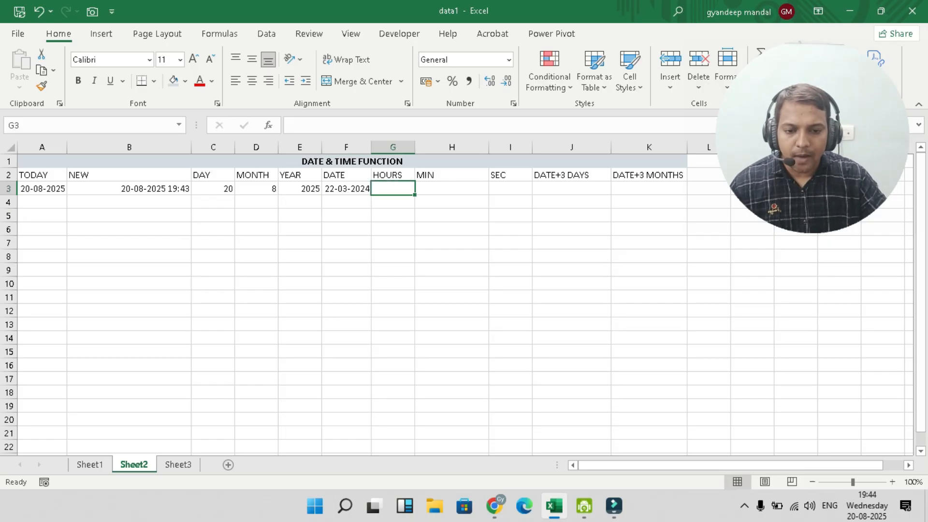
type("=HO")
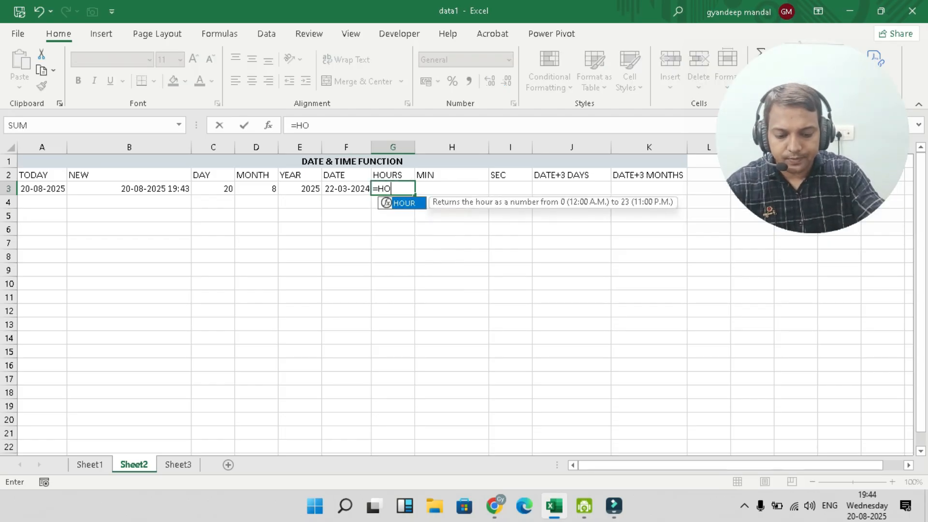
type("URS")
key("BackSpace")
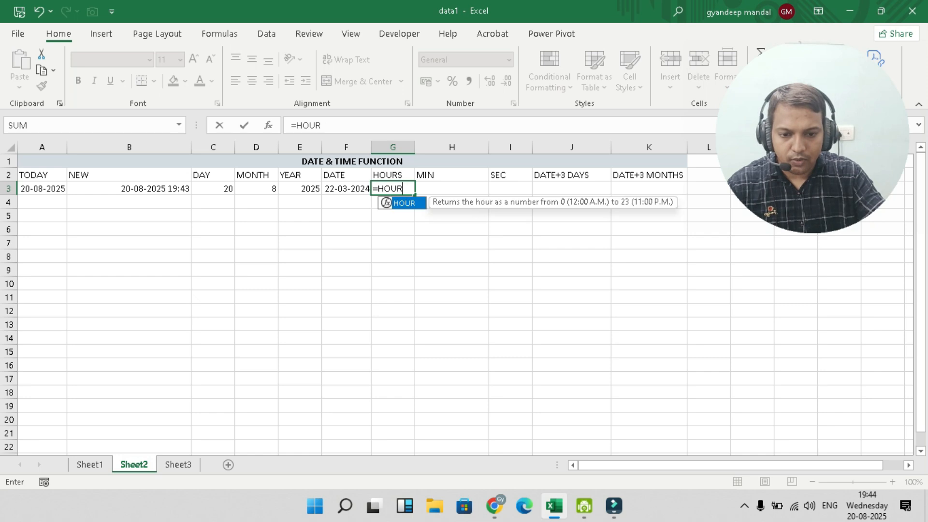
type("(")
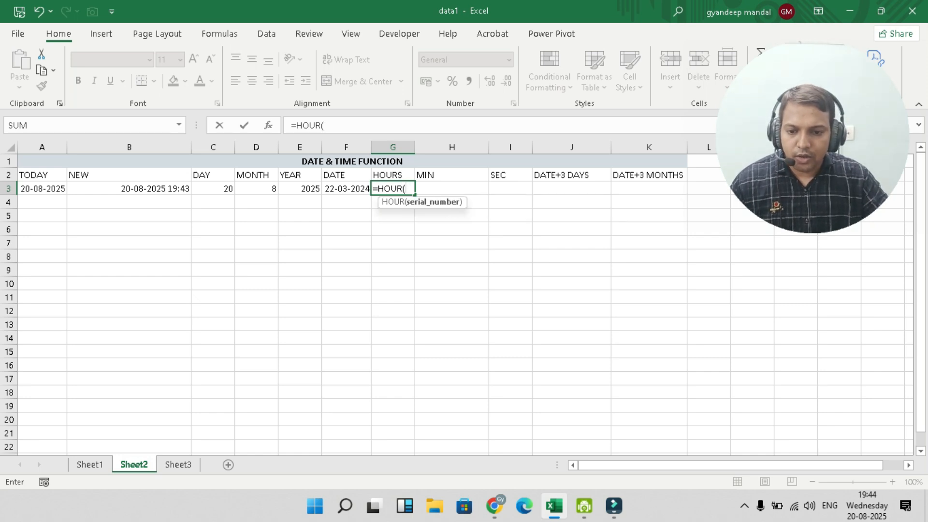
left_click(129, 188)
type(")")
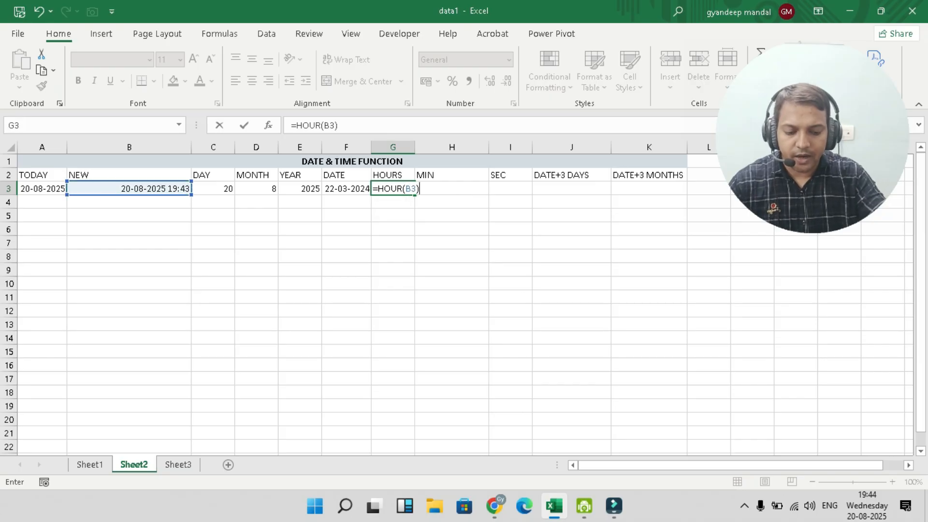
key("Return")
Enter =MINUTE(B3) in cell H3 to extract the minutes from the date and time in B3
left_click(452, 188)
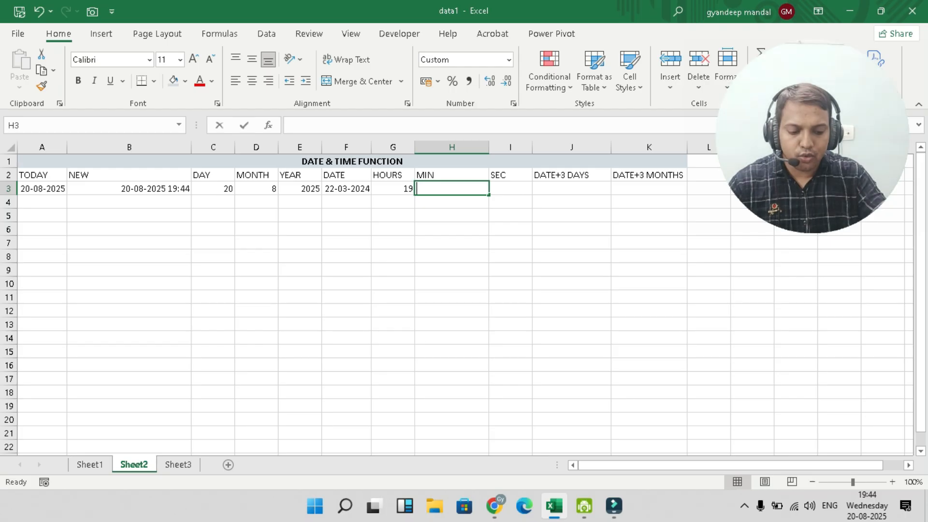
type("=M")
key("BackSpace")
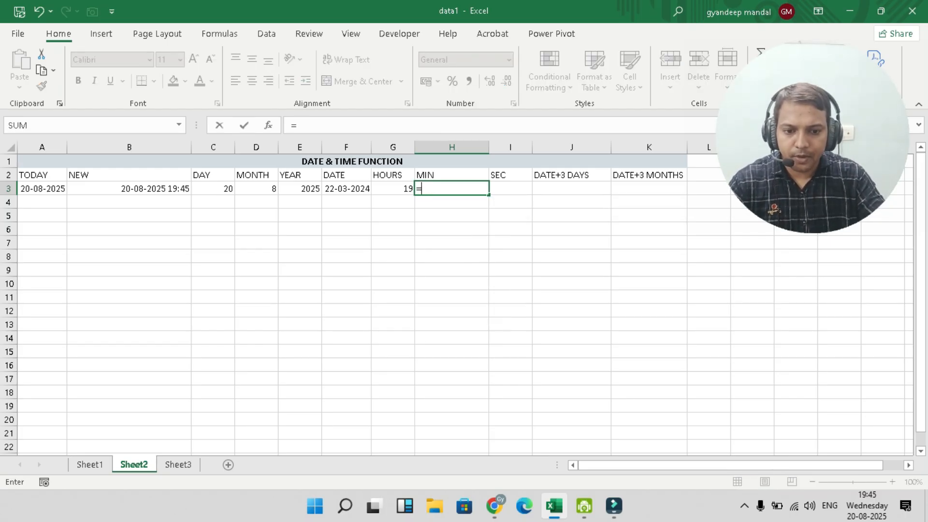
type("MIN")
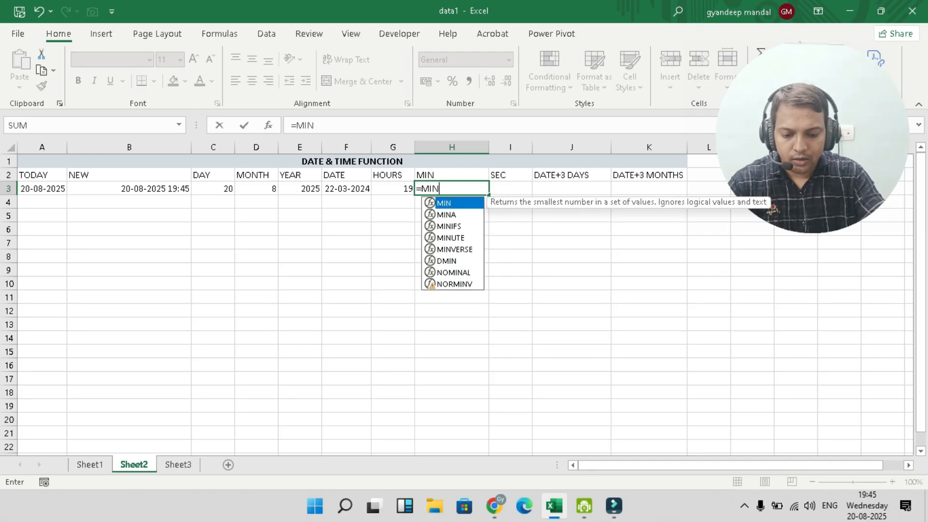
type("UT")
key("Tab")
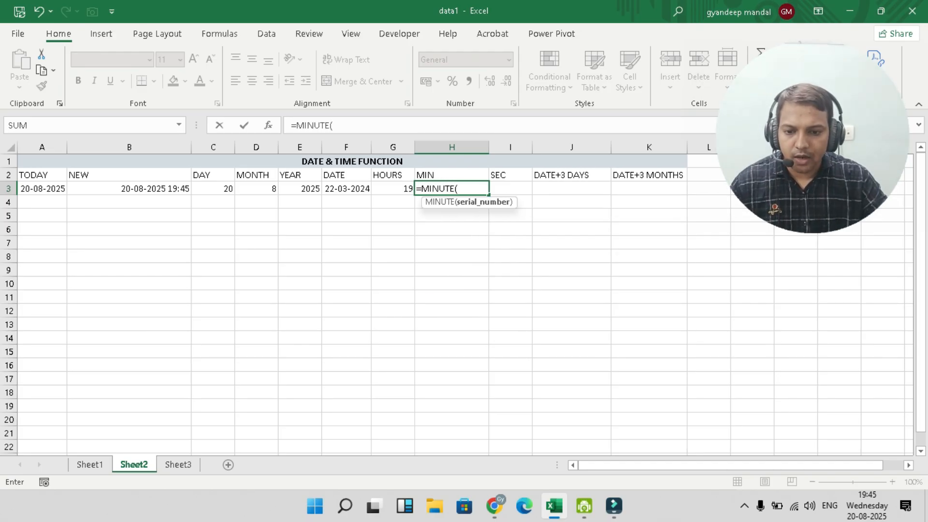
left_click(129, 189)
type(")")
key("Return")
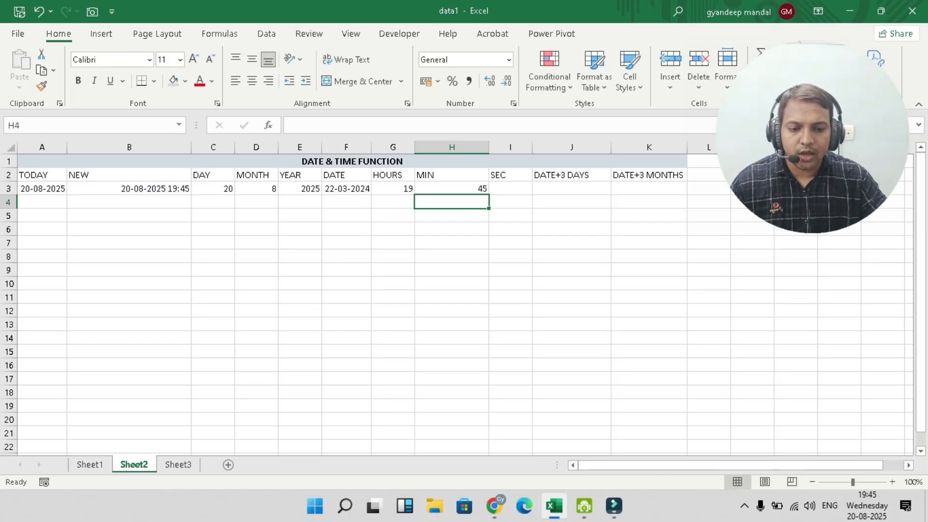
Enter =SECOND(B3) in cell I3 to extract the seconds from the date and time in B3
left_click(510, 188)
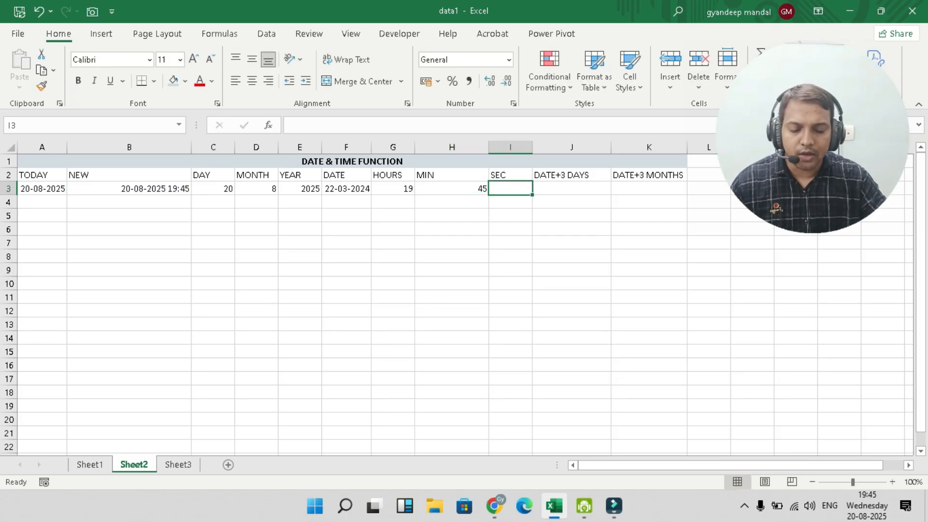
type("=S")
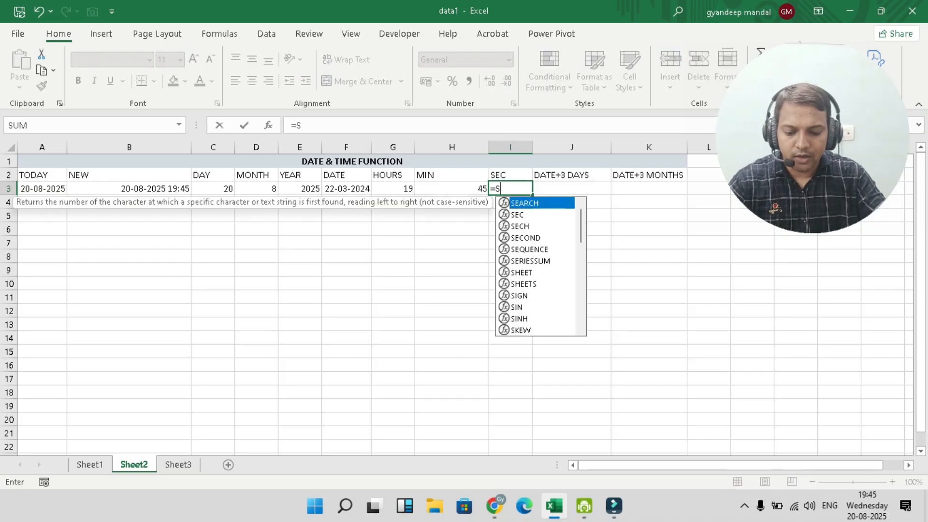
type("ECOND(")
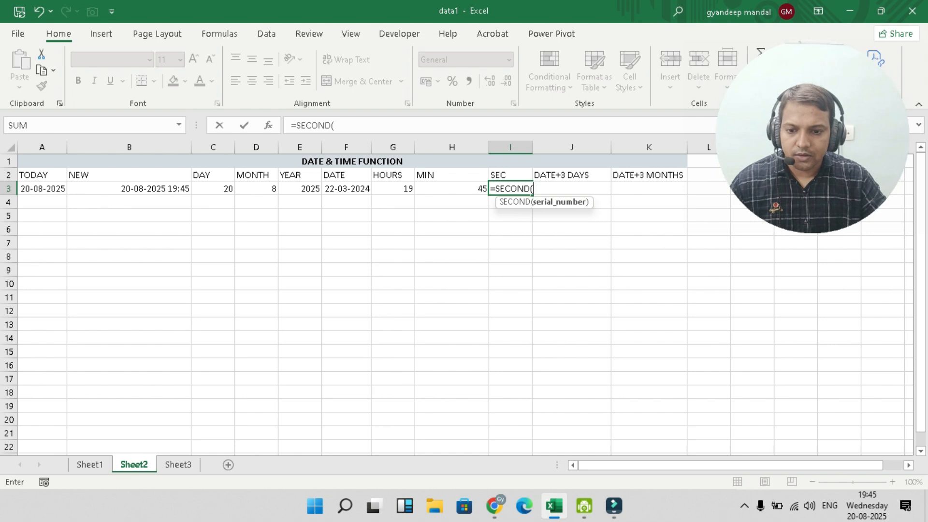
left_click(129, 189)
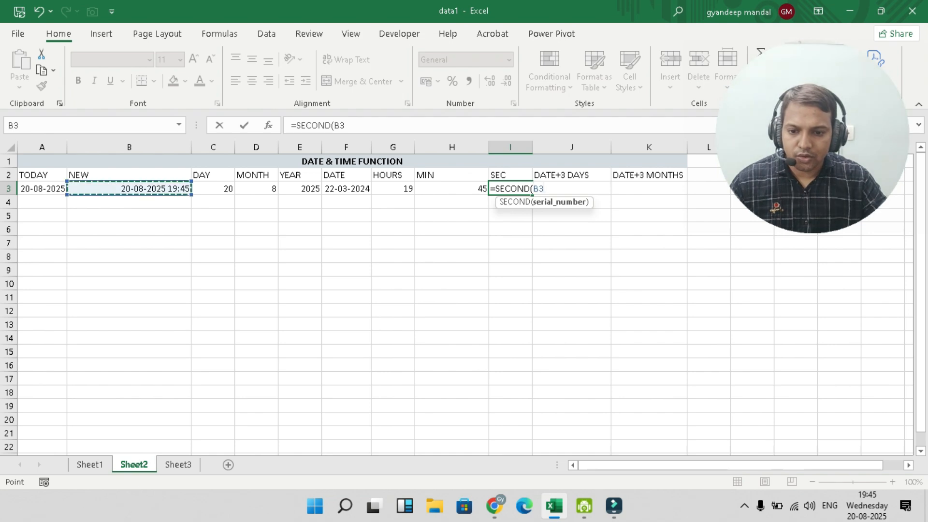
type(")")
key("Return")
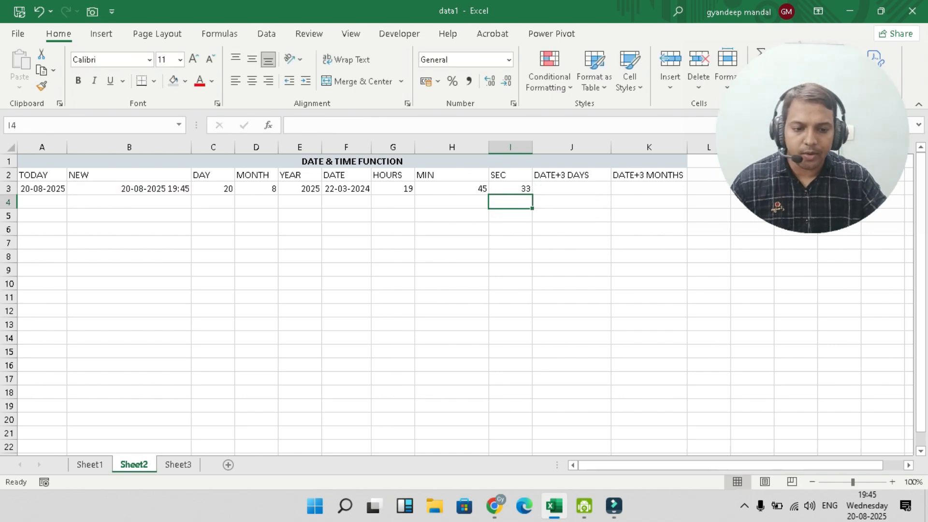
Enter =A3+3 in cell J3 under DATE+3 DAYS to add three days to today's date
left_click(572, 188)
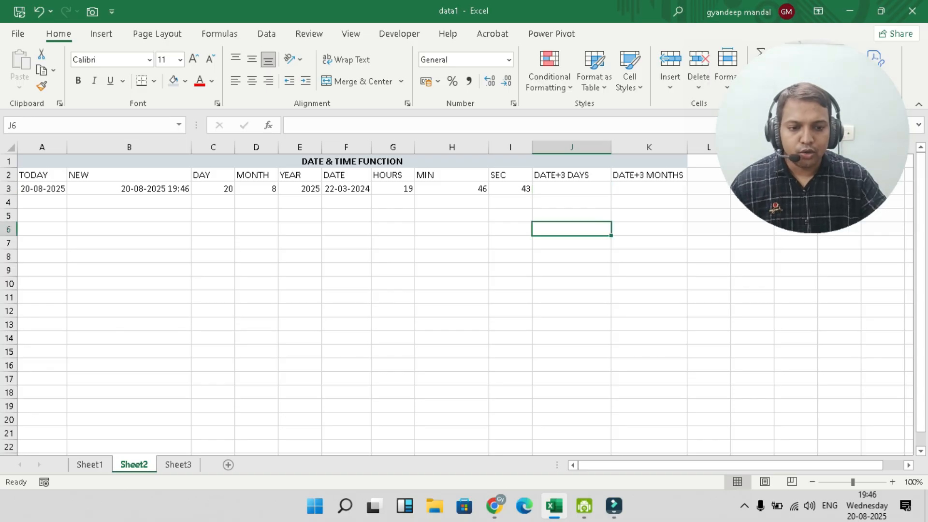
left_click(572, 189)
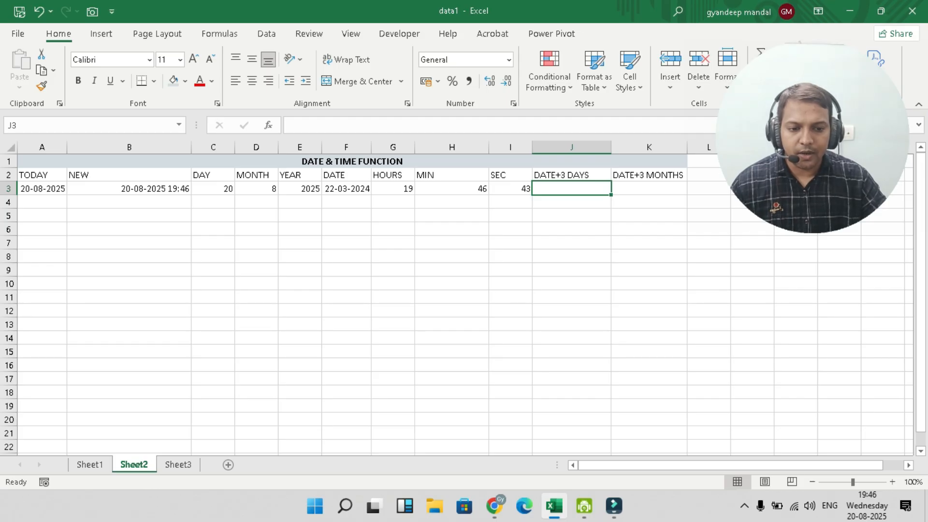
type("=")
left_click(42, 189)
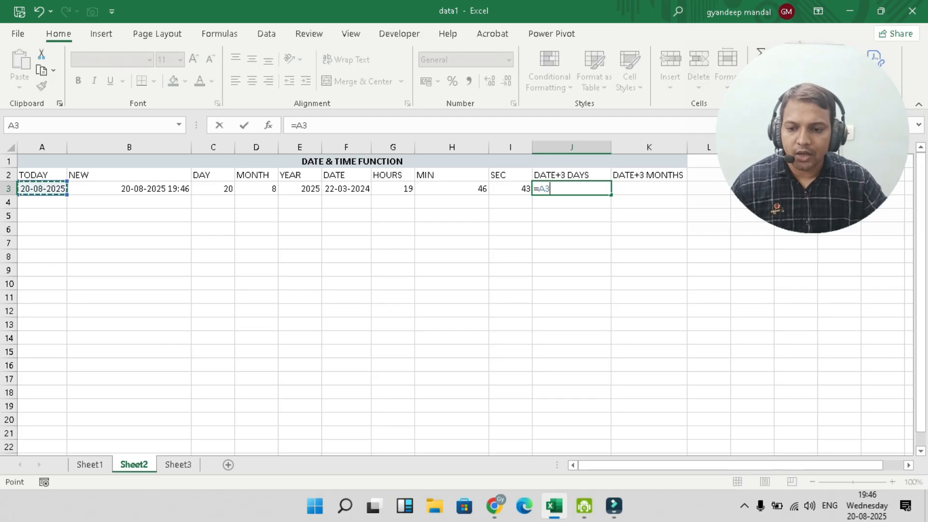
type("+3")
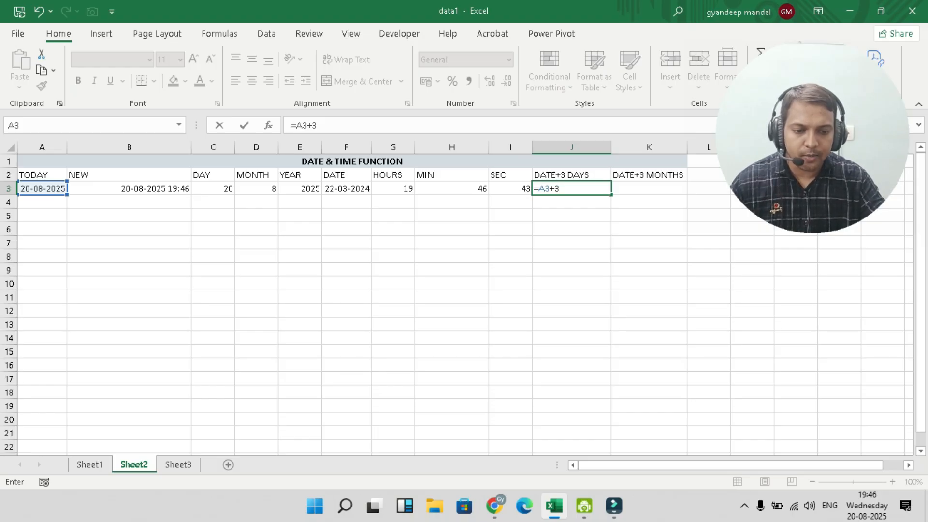
key("Return")
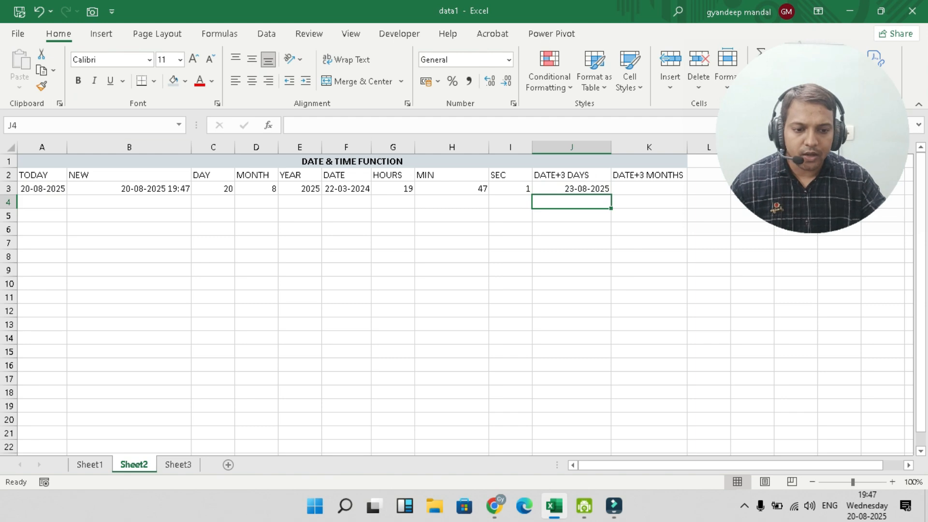
Change the formula in J3 to =A3-3 to subtract three days from today's date
key("Up")
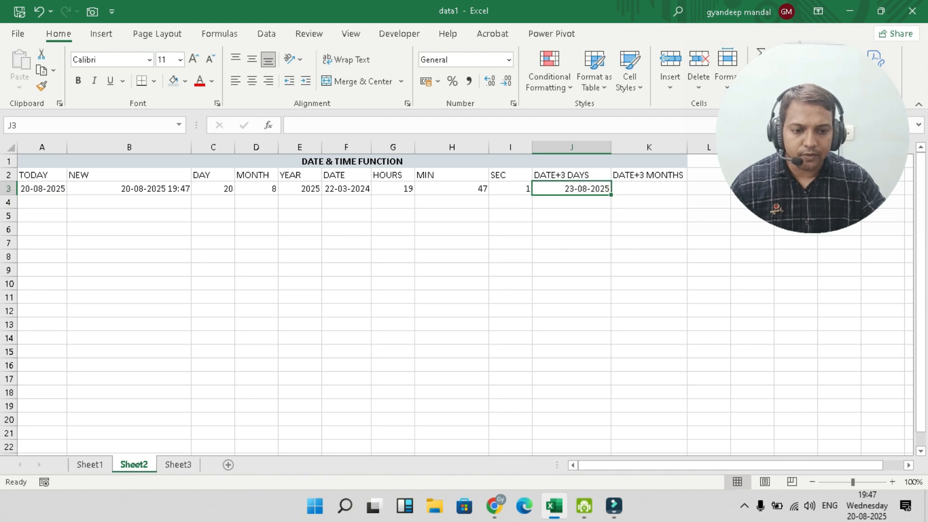
key("F2")
key("Left")
key("BackSpace")
type("-")
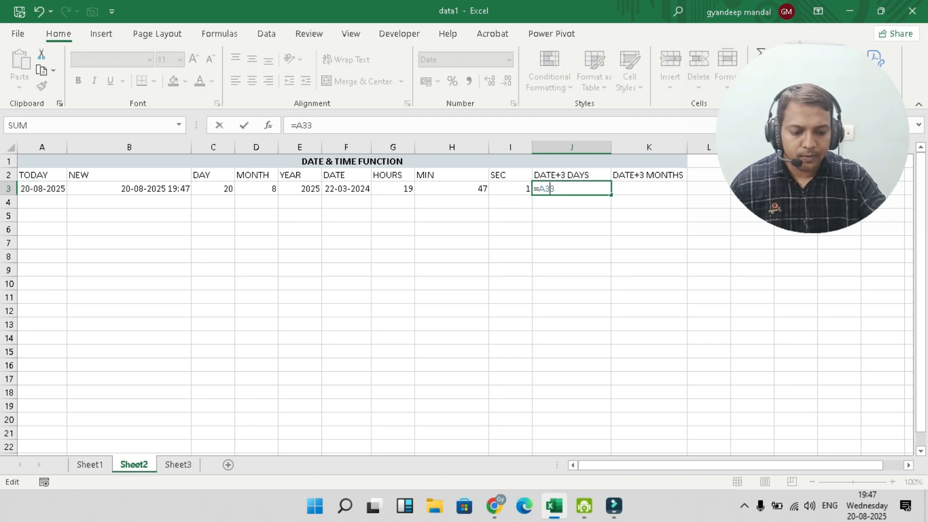
key("Return")
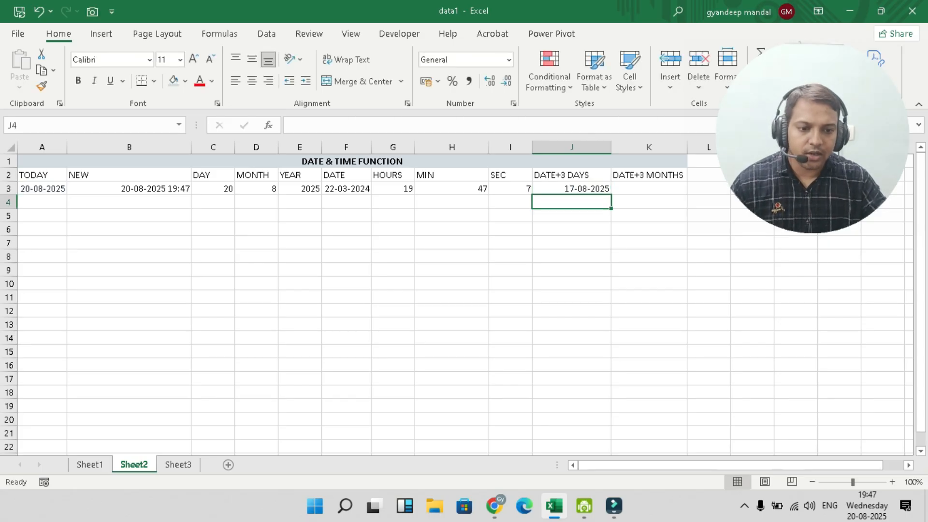
Restore the addition in J3 by changing the formula back to =A3+3
key("Up")
key("F2")
key("Left")
key("BackSpace")
type("+")
key("Return")
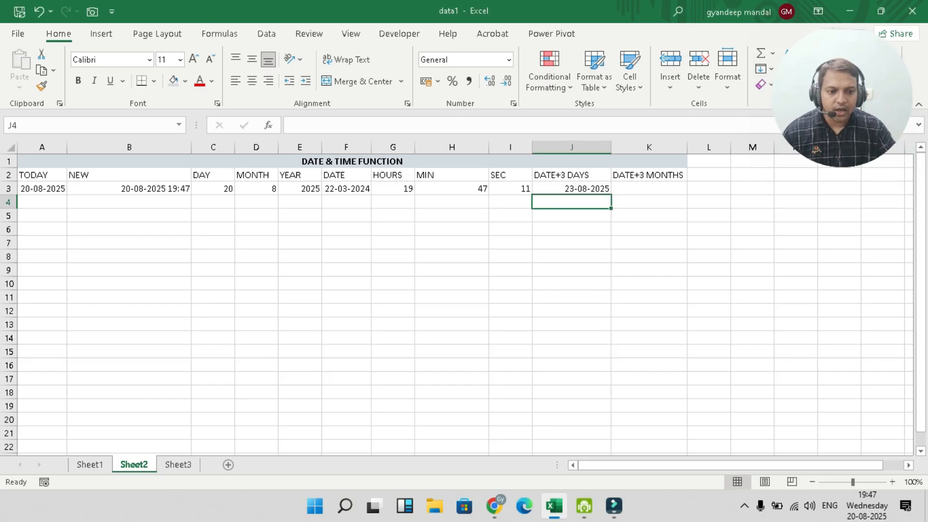
Enter =EDATE(A3,3) in cell K3 under DATE+3 MONTHS to add three months to today's date
left_click(649, 188)
type("=")
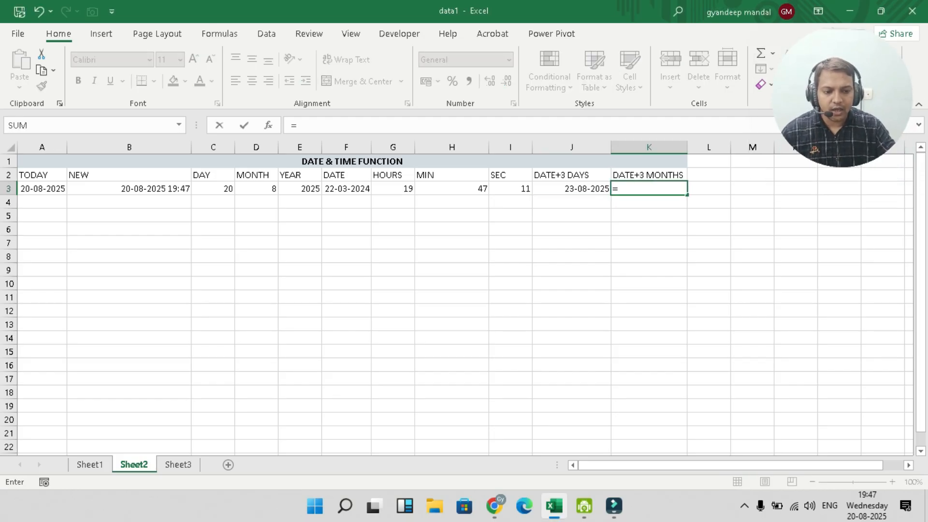
type("EDATE(")
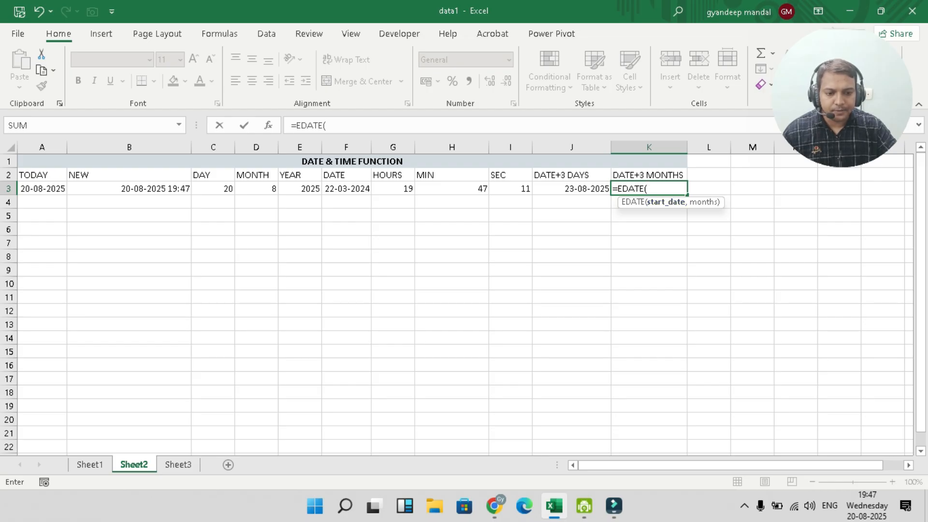
left_click(43, 189)
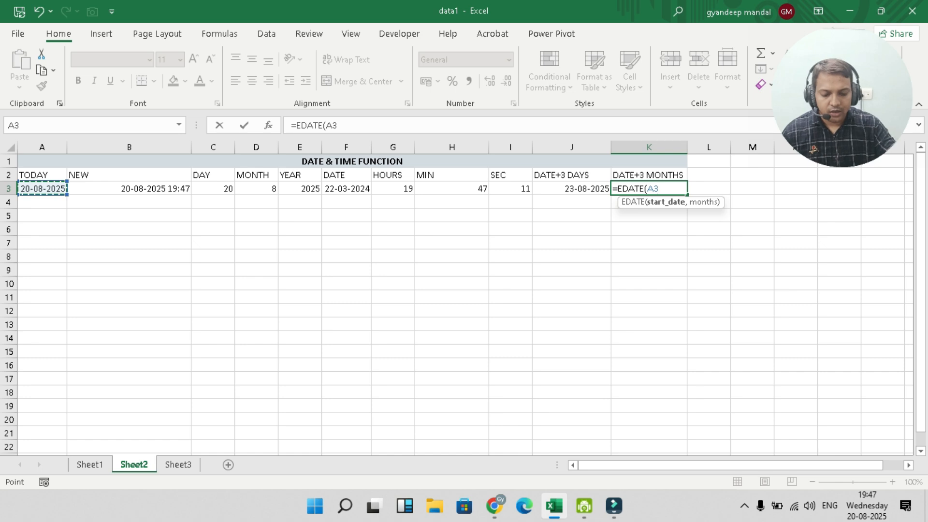
type(",3)")
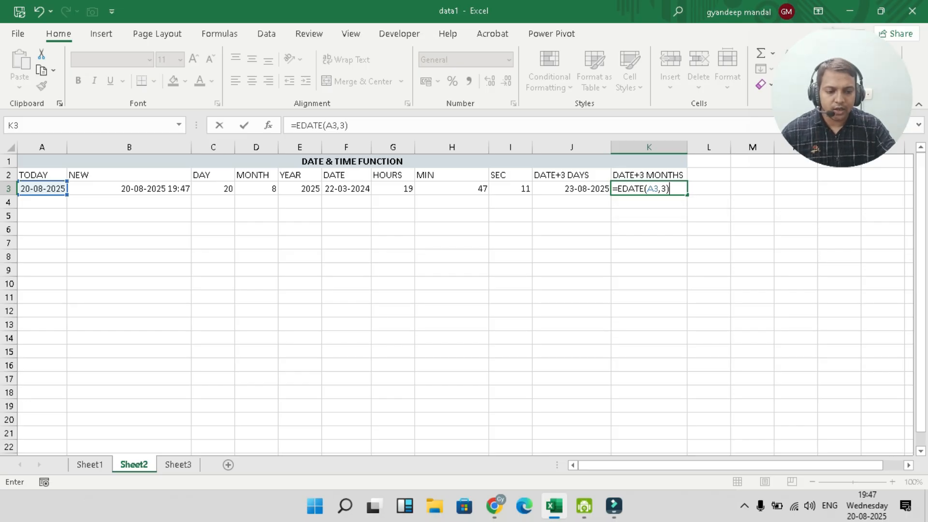
key("Return")
Format the EDATE result in cell K3 as Short Date
left_click(649, 189)
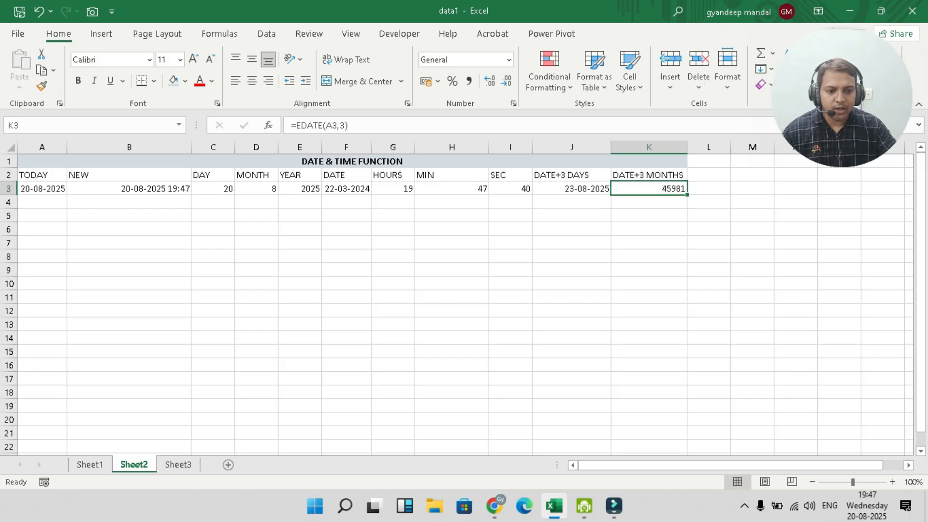
left_click(509, 60)
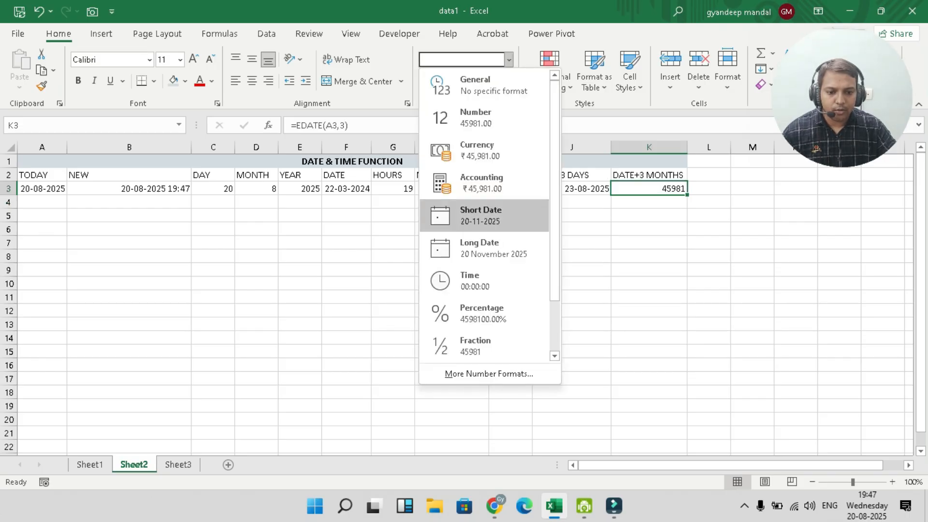
left_click(480, 215)
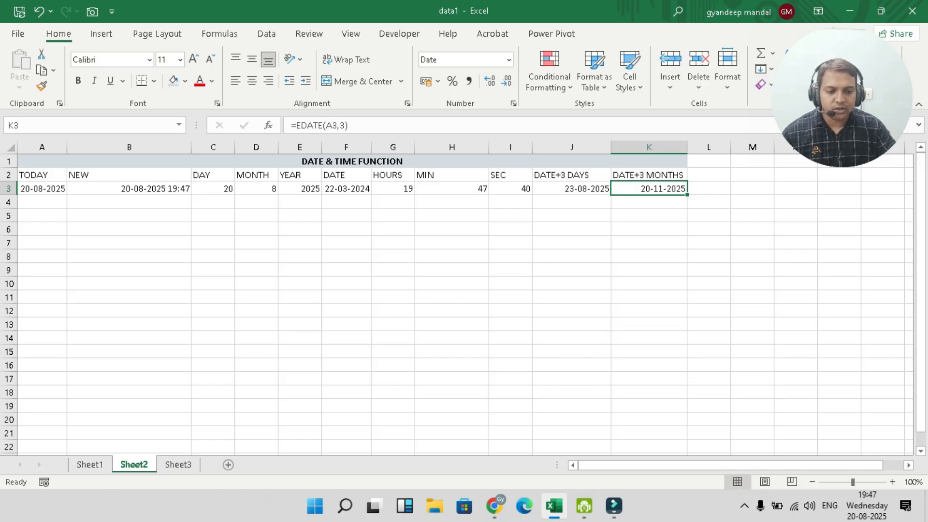
Add the column header DATE +3 YEARS in cell L2
left_click(709, 175)
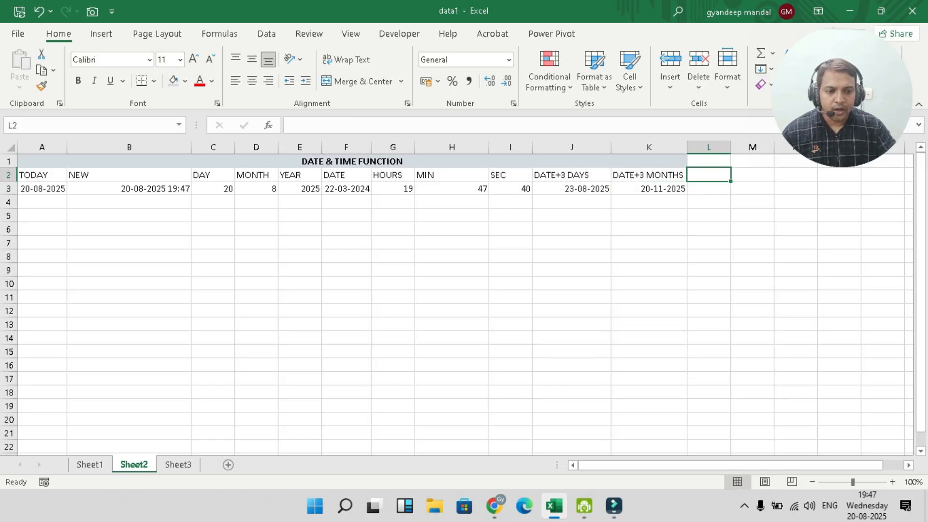
type("DATE ")
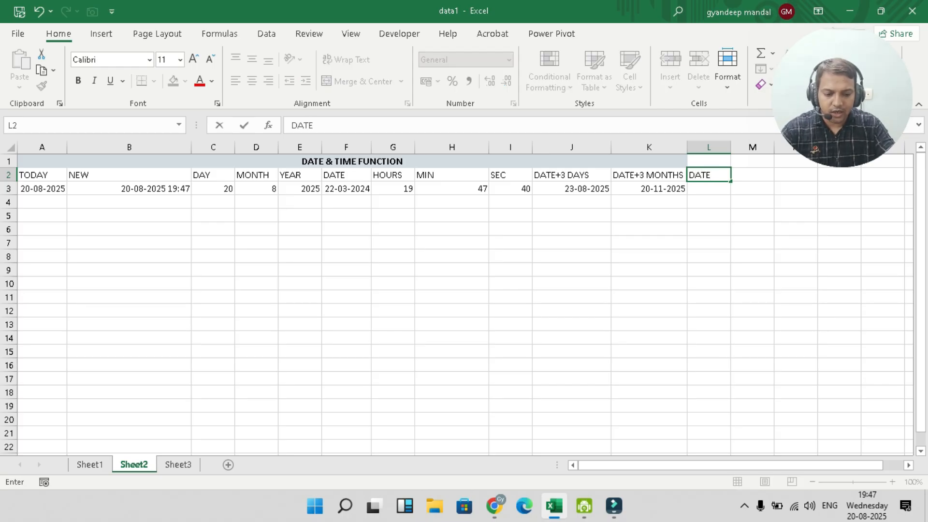
type("+3")
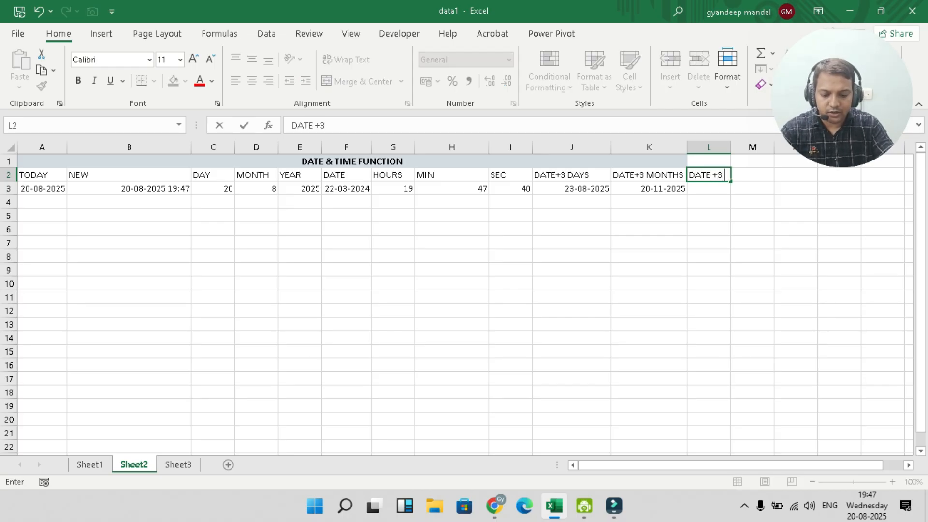
type(" YEARS")
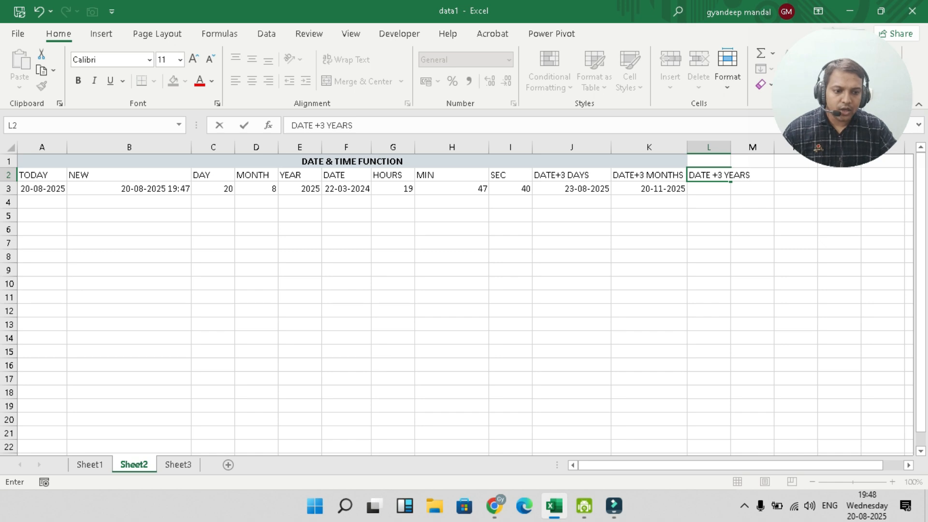
key("Return")
Enter =EDATE(A3,(12*3)) in cell L3 to add three years to today's date
type("=EDATE(")
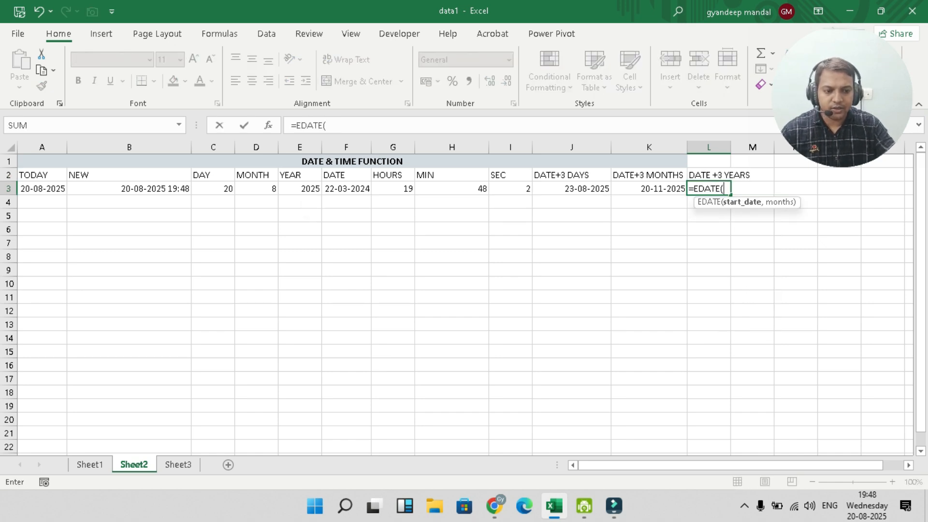
left_click(42, 189)
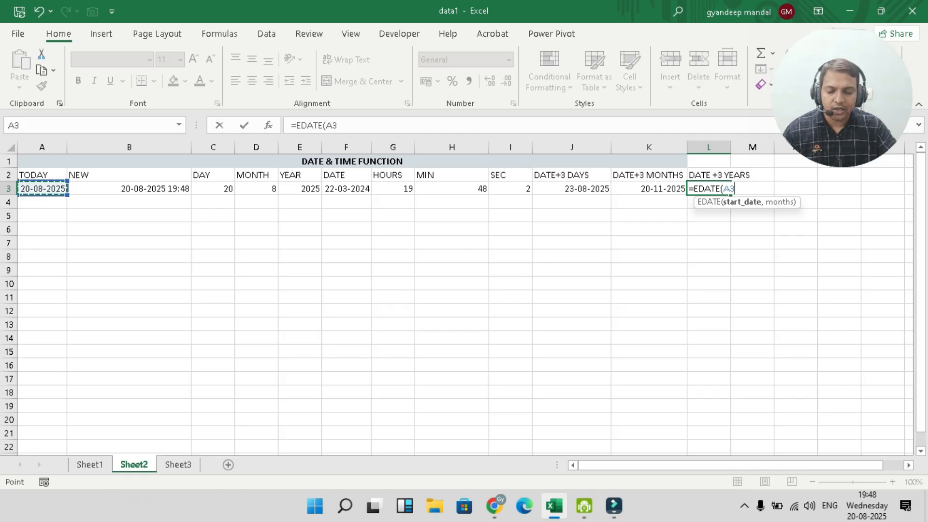
type(",(12*3)")
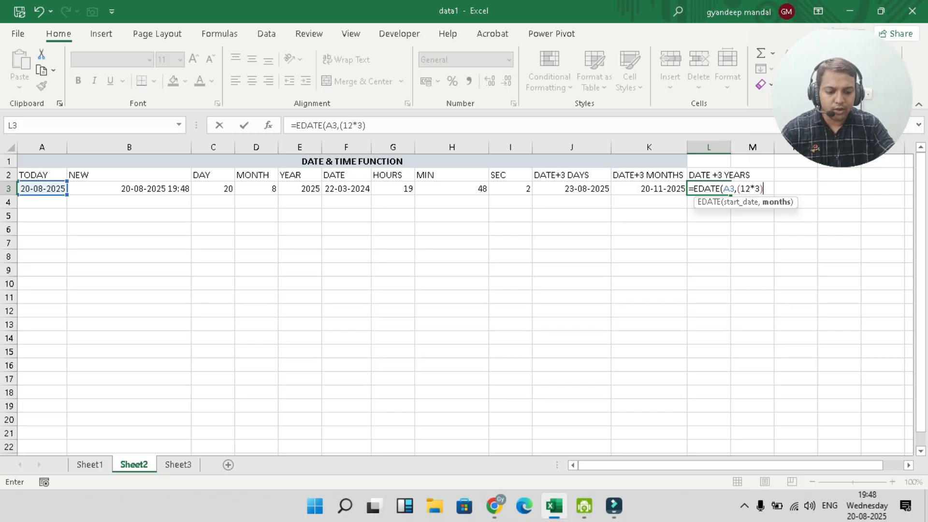
type(")")
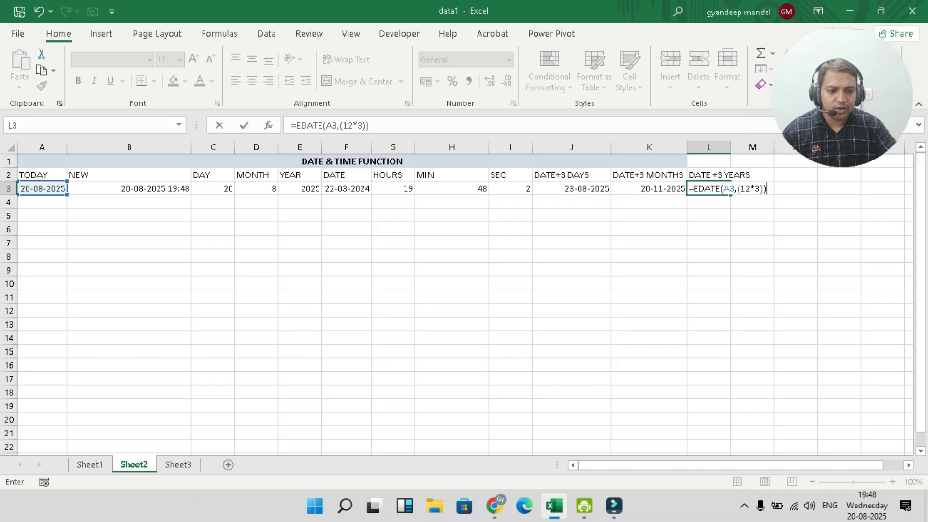
key("Return")
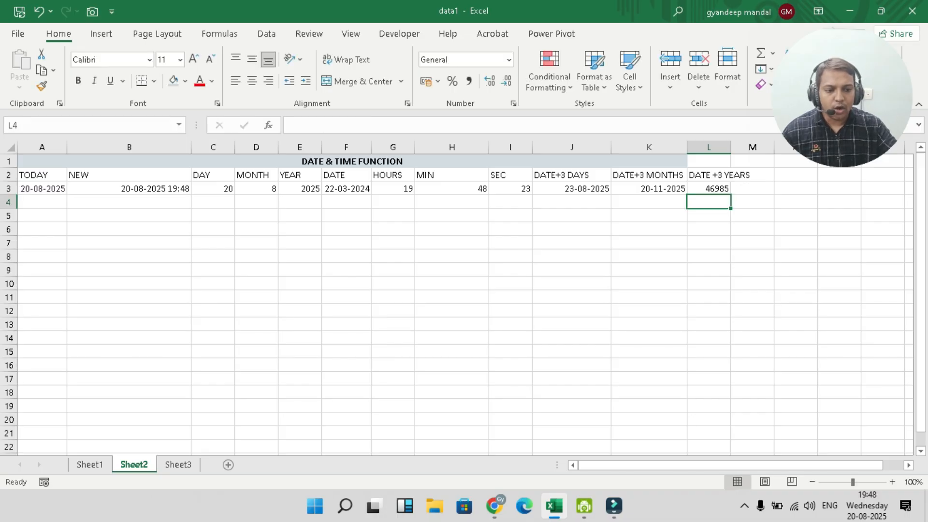
Format the three-year EDATE result in cell L3 as Short Date
key("Up")
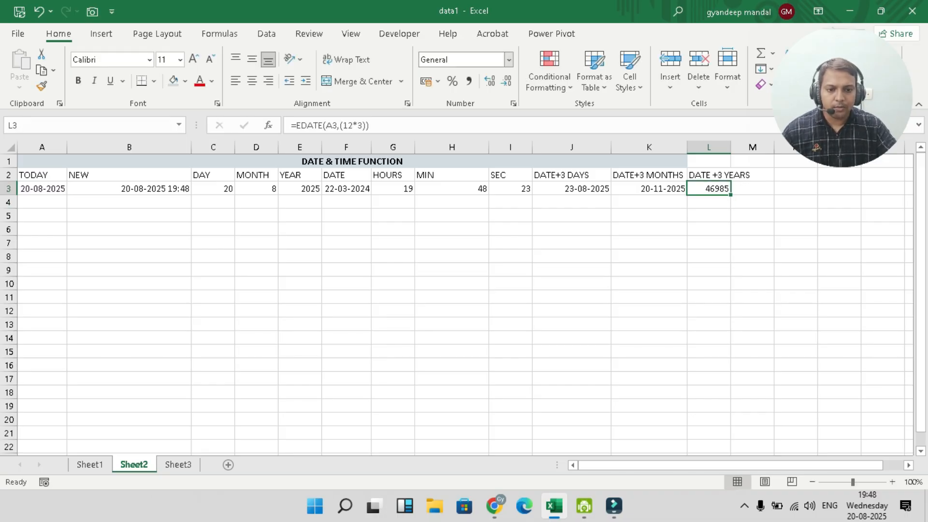
left_click(509, 60)
left_click(480, 215)
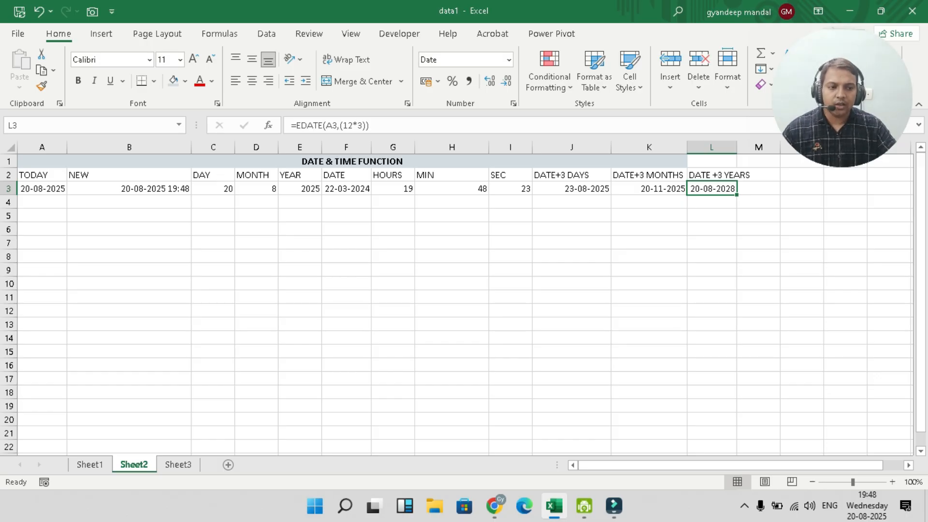
On Sheet3, enter =UPPER(A3) in cell B3 to convert the first name to uppercase
left_click(178, 465)
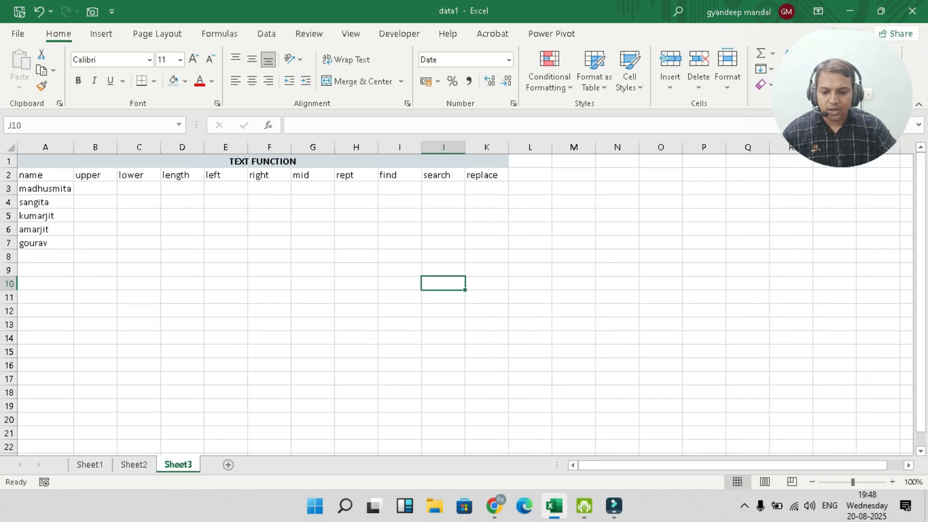
left_click(95, 189)
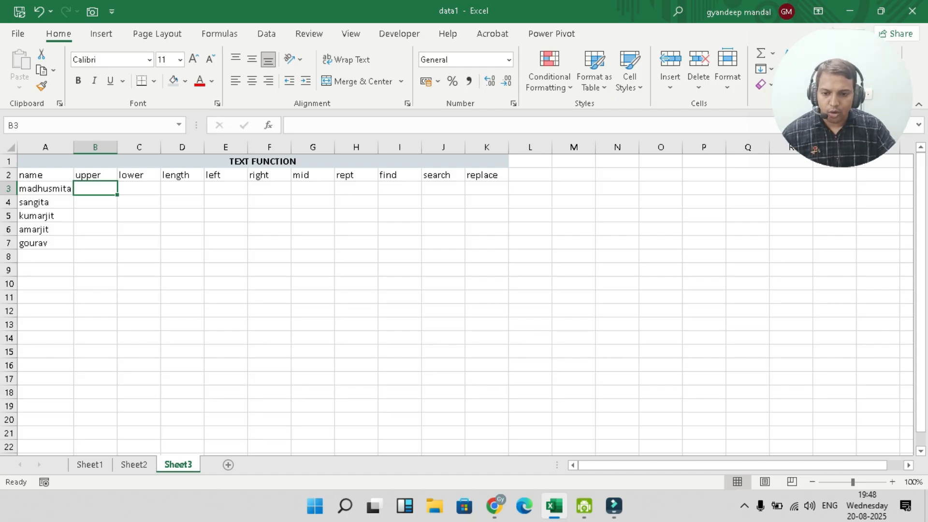
type("=")
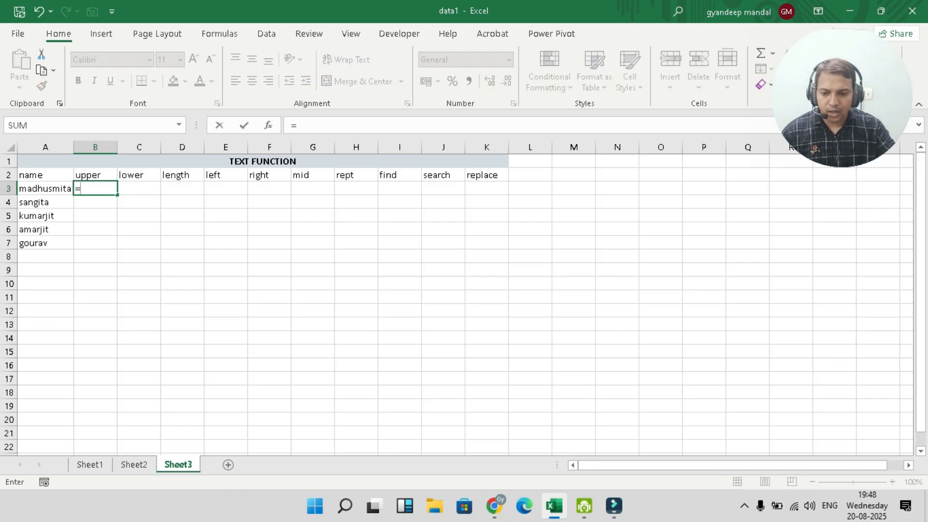
type("I")
key("BackSpace")
type("UPPER")
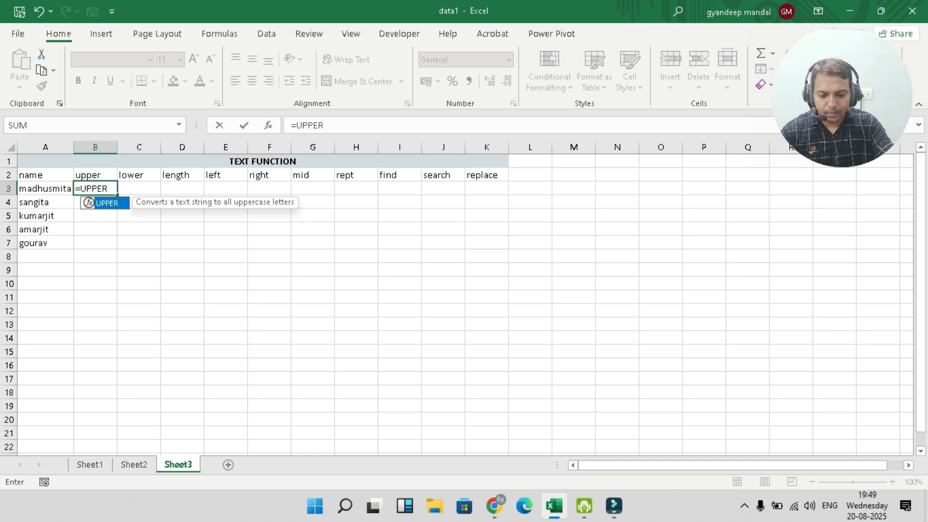
type("(A3")
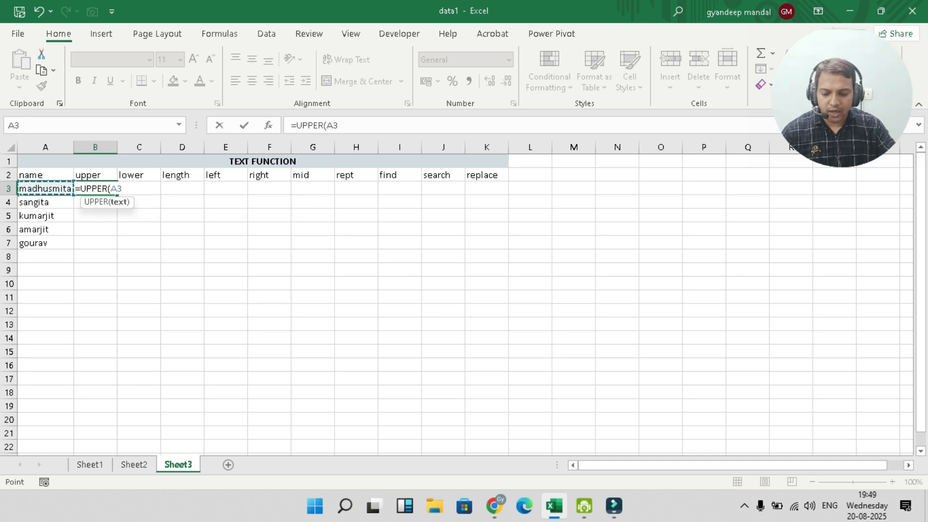
type(")")
key("Return")
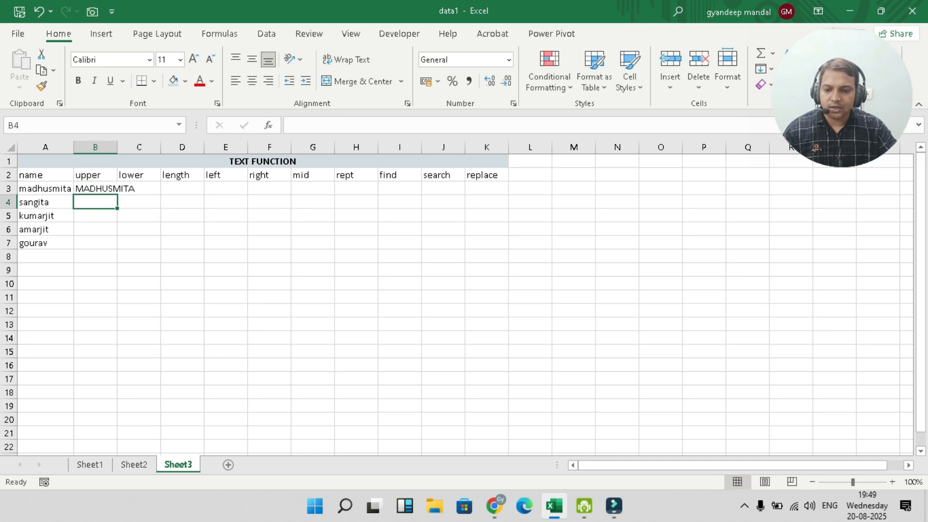
Fill the UPPER formula from B3 down to B7 and widen column B to fit the names
left_click(117, 189)
left_click_drag(118, 192, 118, 193)
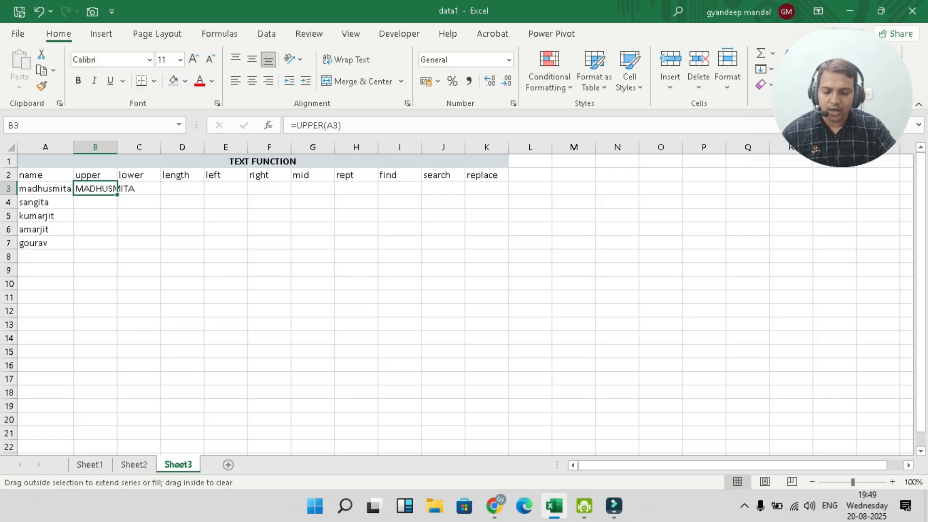
left_click_drag(117, 195, 117, 247)
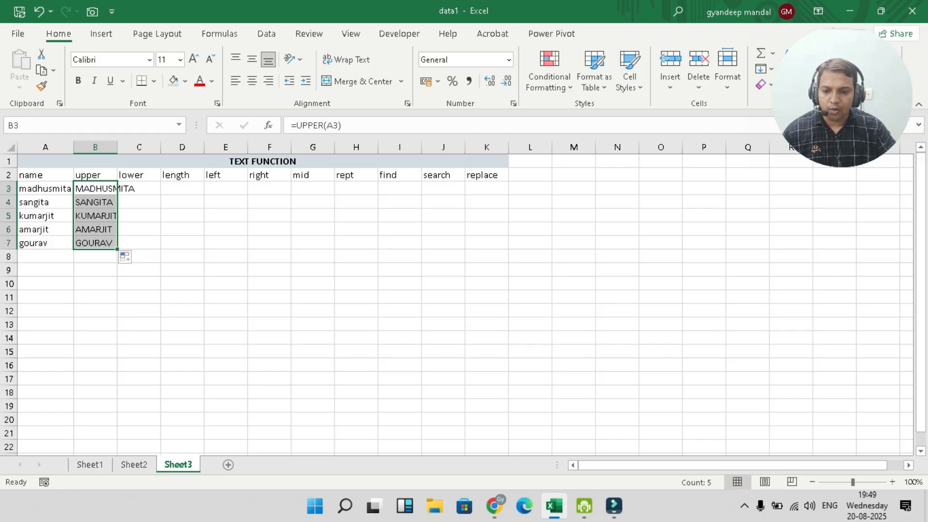
left_click_drag(117, 147, 147, 147)
Enter =LOWER(B3) in cell C3 to convert the uppercase name to lowercase
left_click(168, 188)
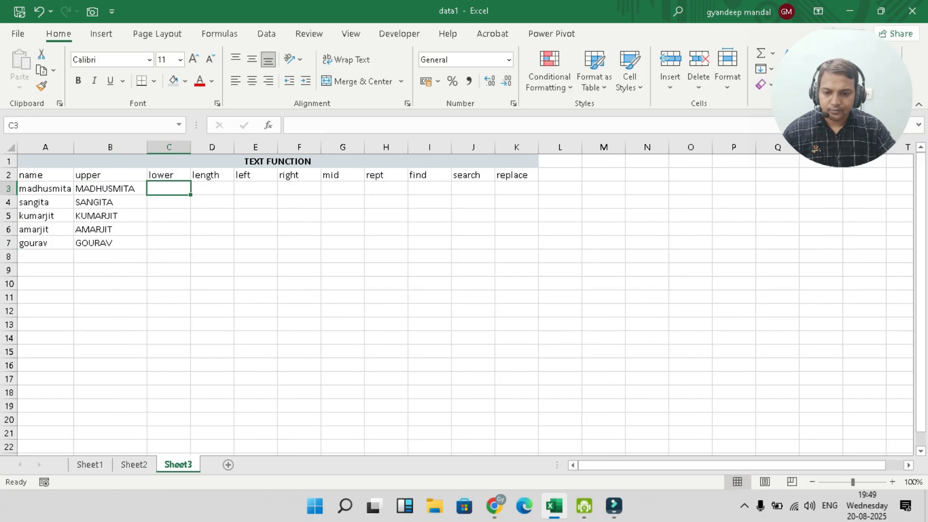
type("=")
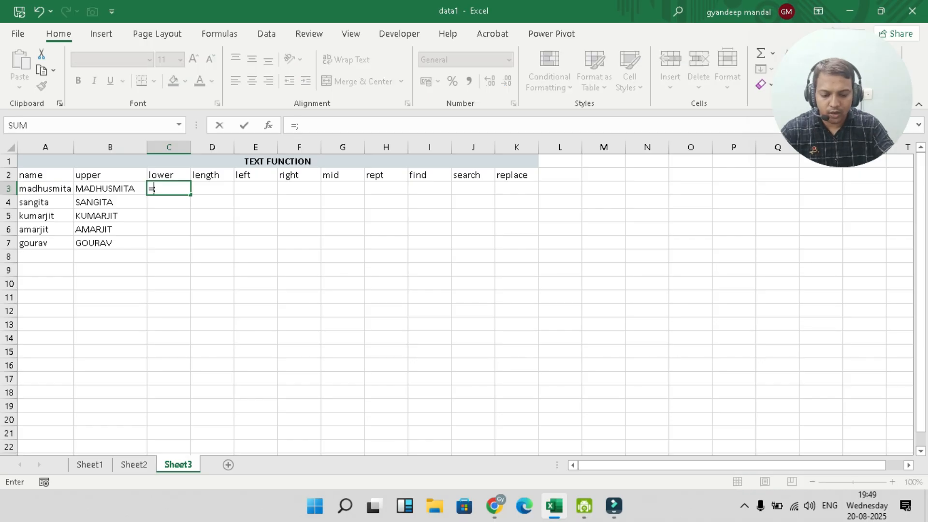
type("LOWER(")
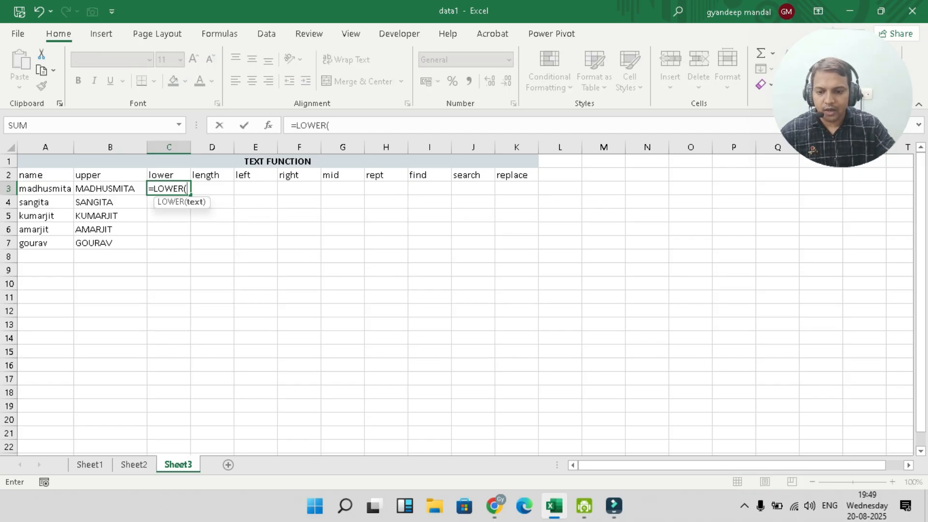
key("Left")
type(")")
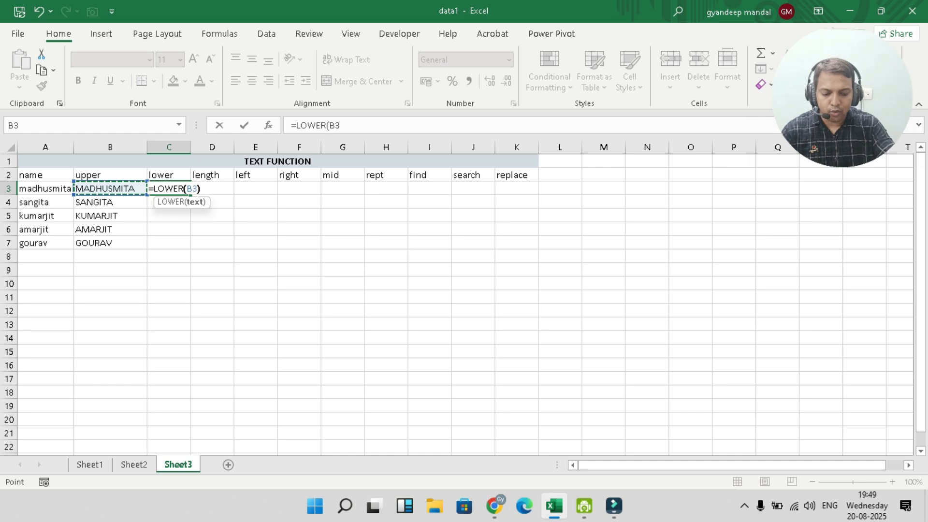
key("Return")
key("Up")
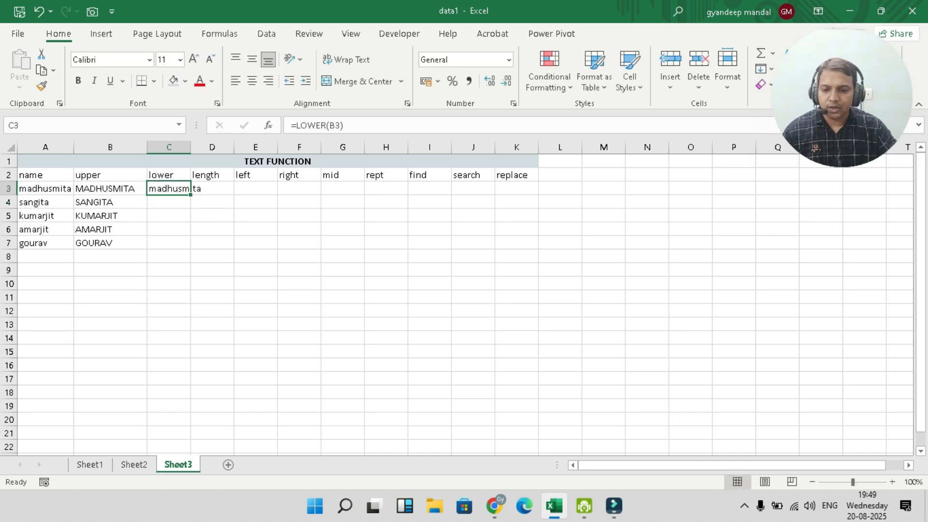
Fill the LOWER formula from C3 down to C7 and widen column C to fit the names
left_click_drag(191, 195, 191, 247)
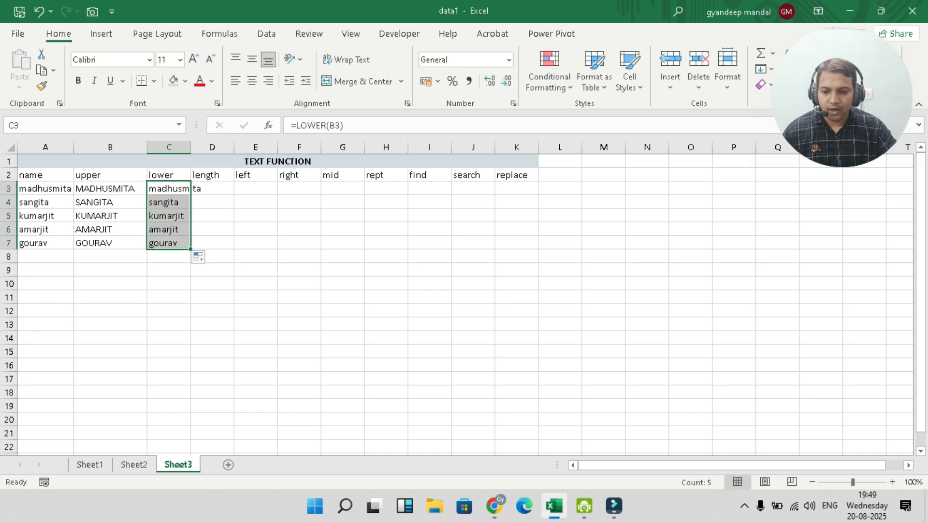
left_click_drag(191, 147, 207, 147)
Insert a new column before the length column and enter the header PROPER in cell D2
right_click(229, 147)
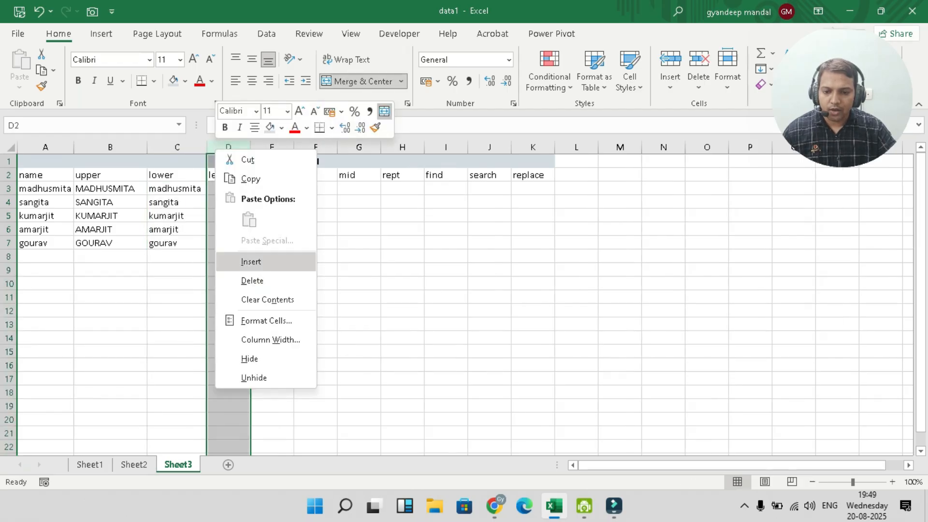
left_click(252, 261)
left_click(237, 175)
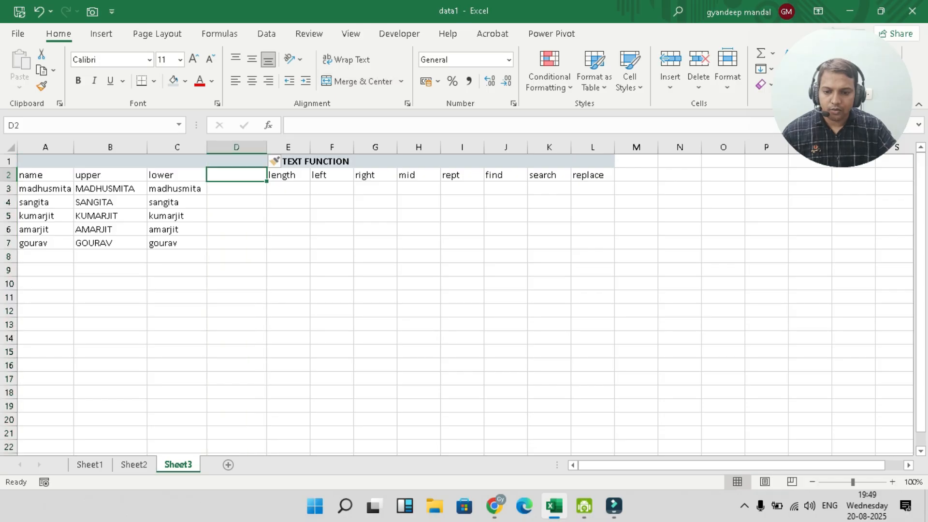
type("PR")
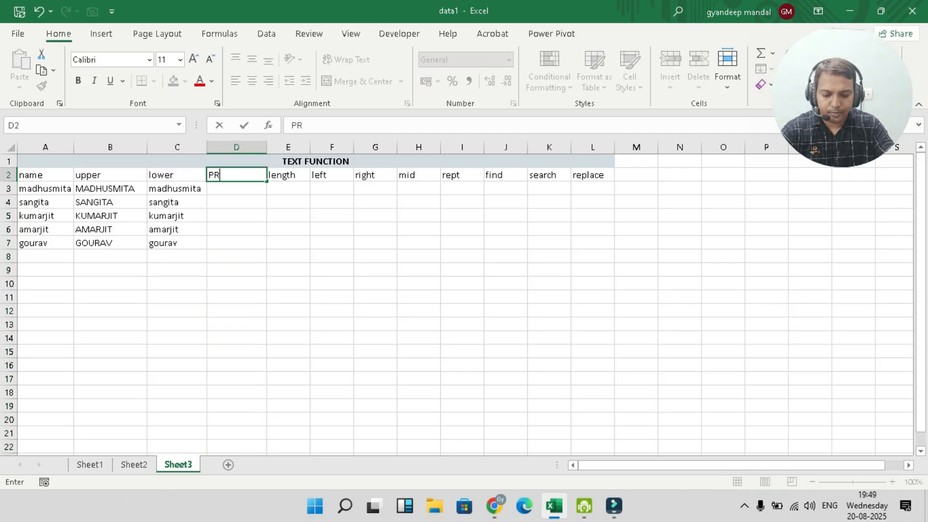
type("OPER")
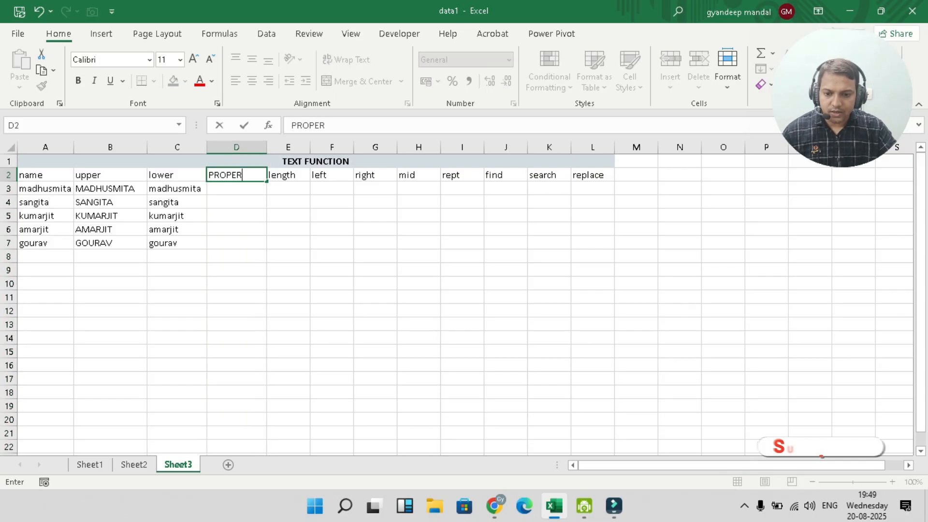
key("Return")
Enter =PROPER(A3) in cell D3 and fill the formula down to D7
type("=PR")
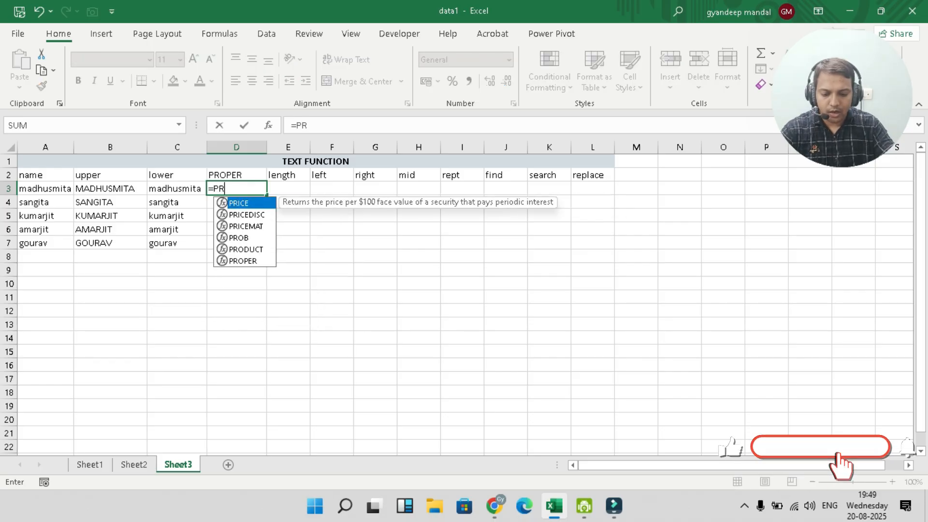
type("OPER(")
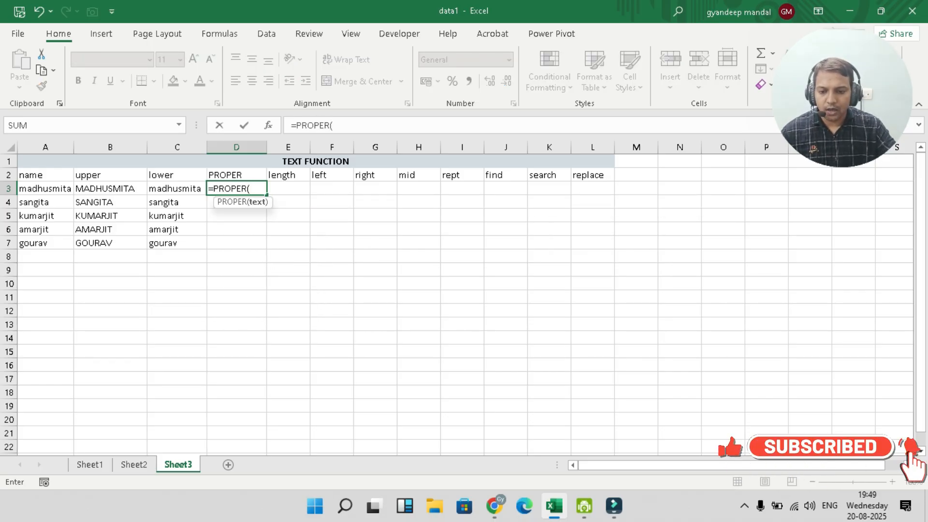
left_click(45, 189)
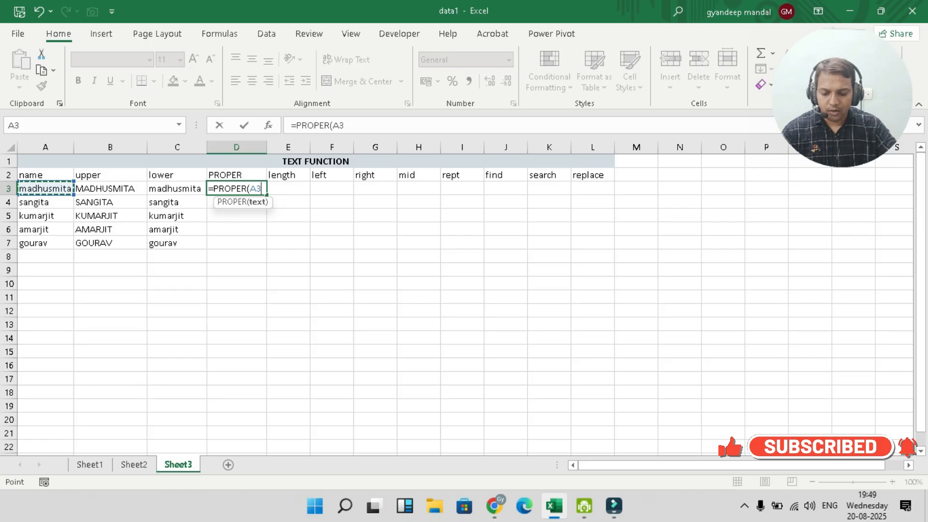
type(")")
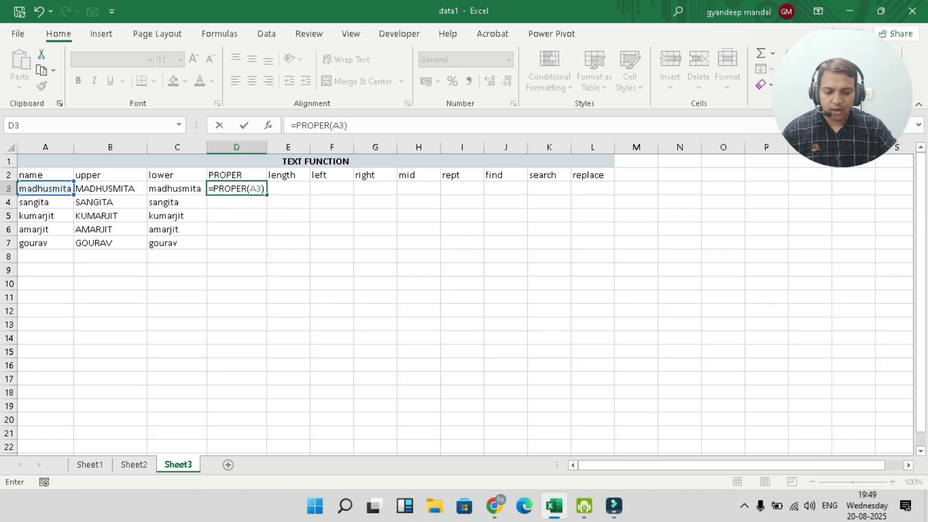
key("Return")
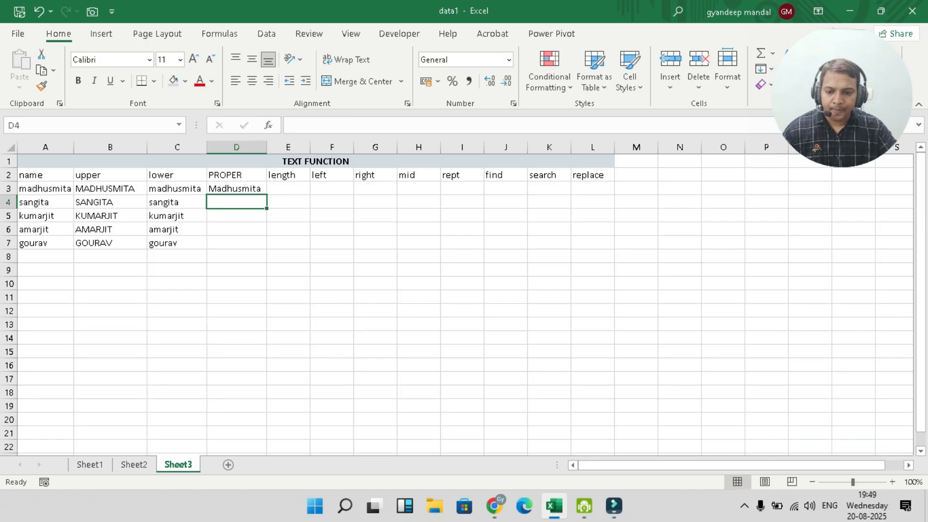
key("Up")
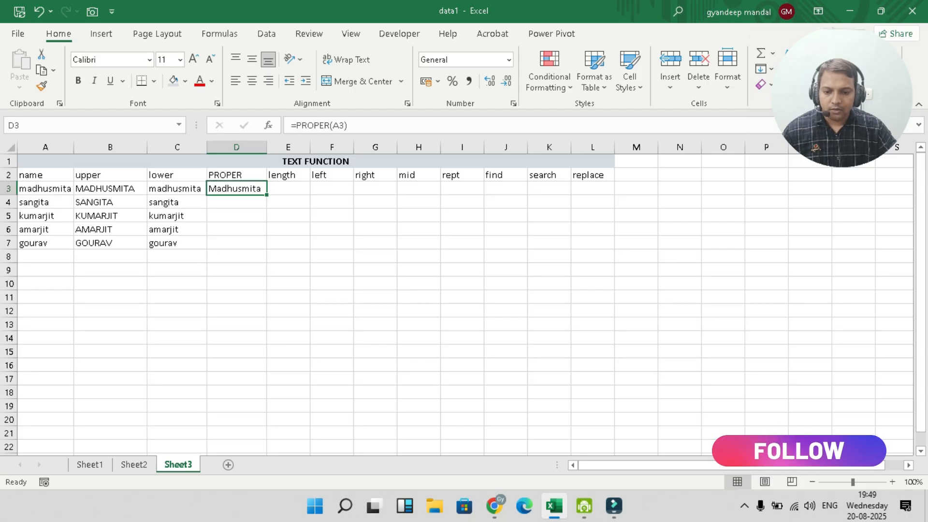
left_click_drag(267, 195, 266, 248)
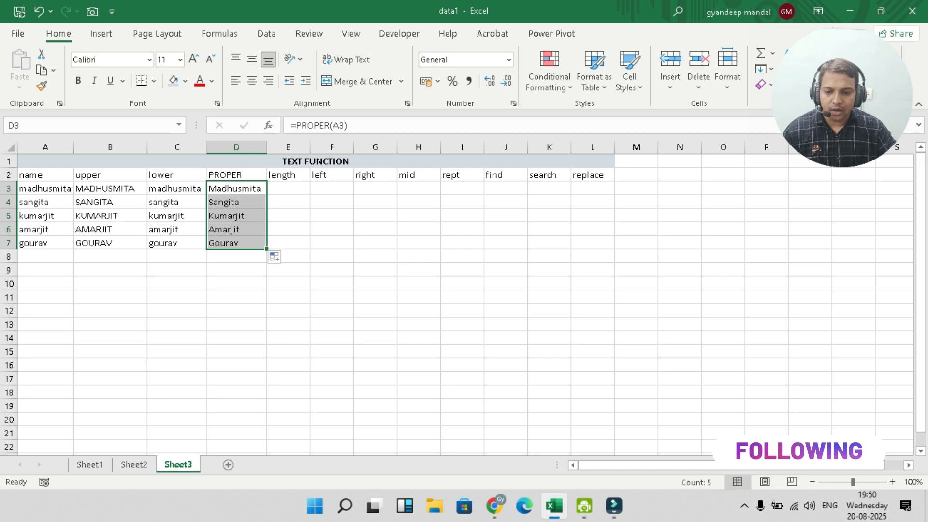
Review the headers and row 3 formulas of the upper, lower and PROPER columns
left_click(110, 175)
left_click(236, 175)
left_click(177, 175)
left_click(110, 175)
left_click(110, 188)
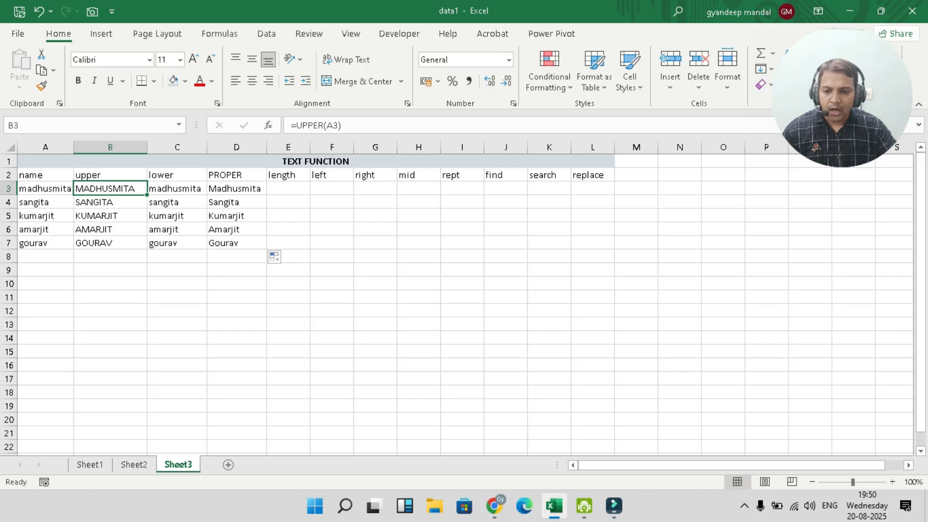
left_click(177, 188)
left_click(236, 189)
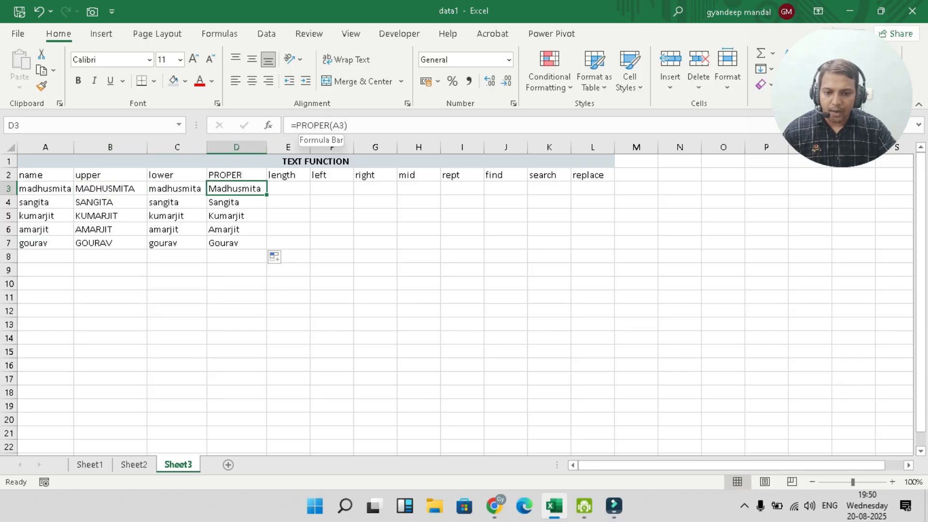
left_click(177, 188)
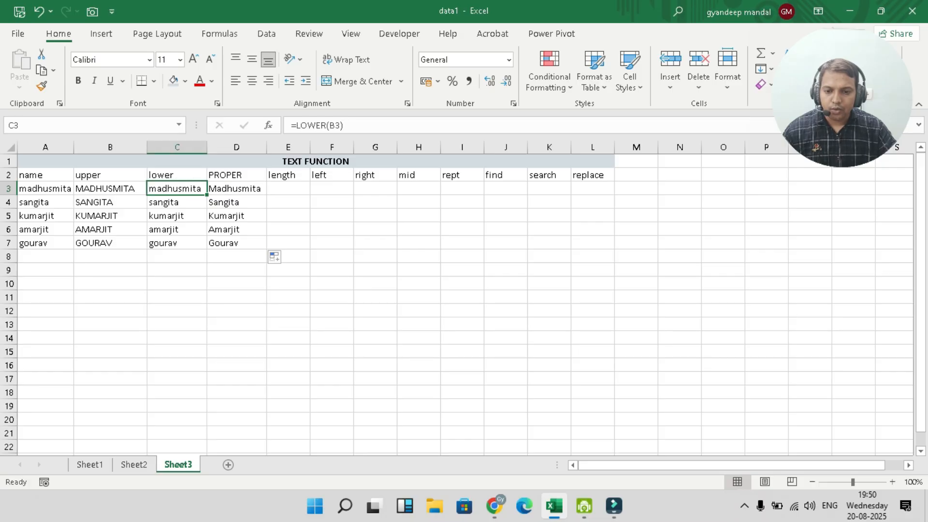
left_click(111, 188)
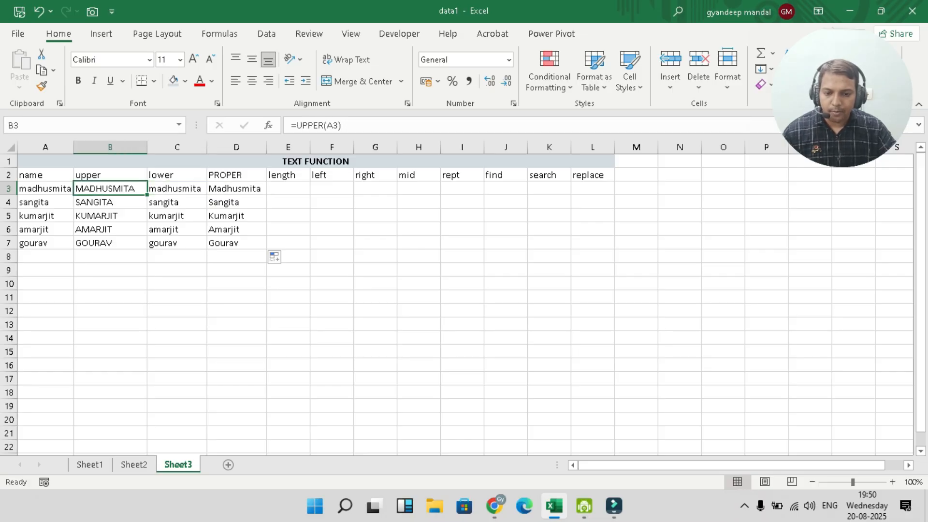
Enter =LEN(A3) in cell E3 to count the name's characters and fill the formula down to E7
left_click(288, 189)
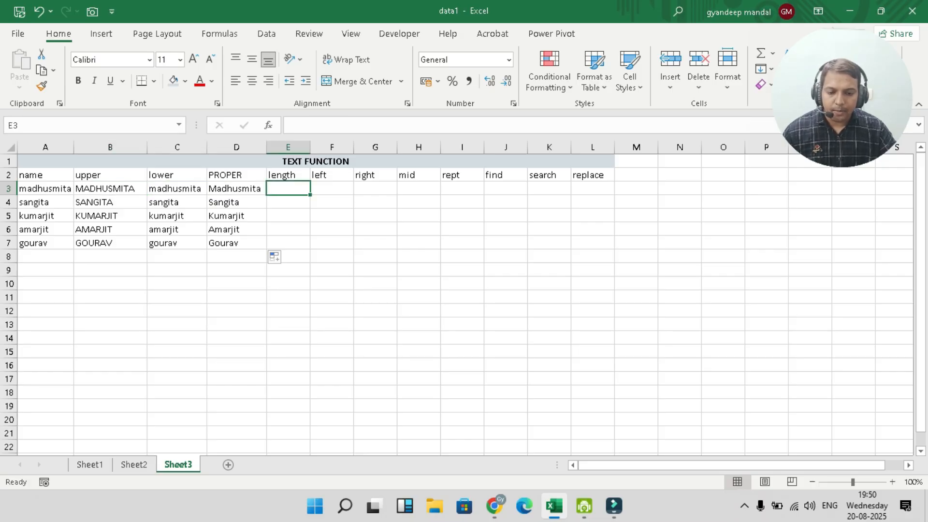
type("=LEN")
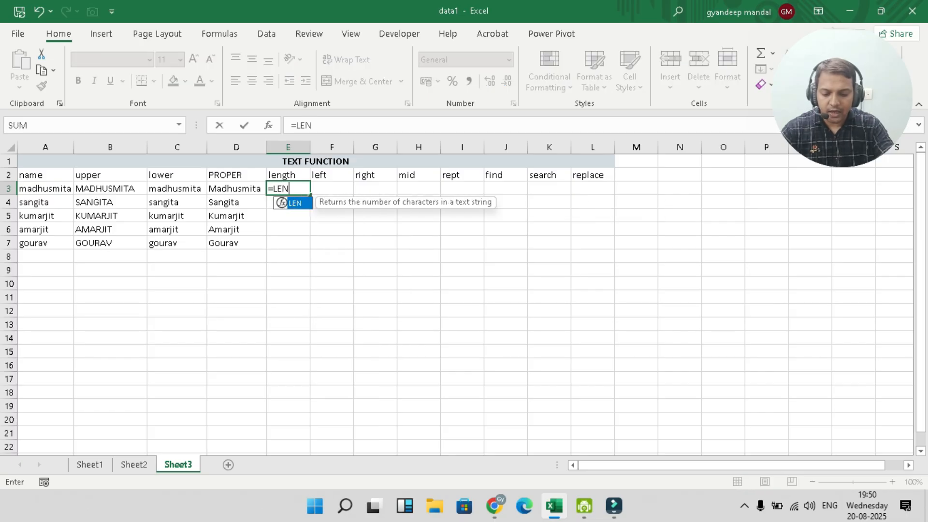
type("(")
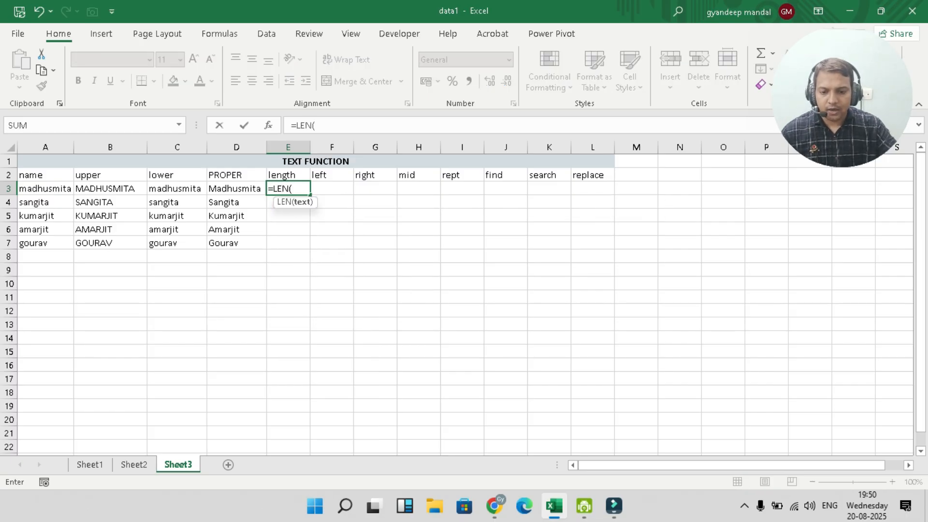
left_click(45, 188)
key("Return")
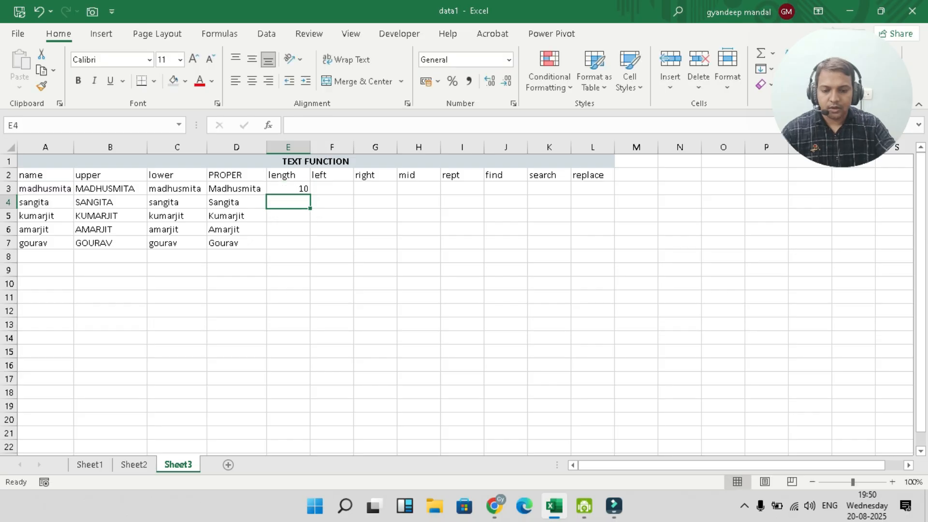
left_click(288, 189)
left_click_drag(309, 195, 310, 247)
Enter =LEFT(A3,5) in cell F3 to extract the first five characters and fill the formula down to F7
left_click(331, 189)
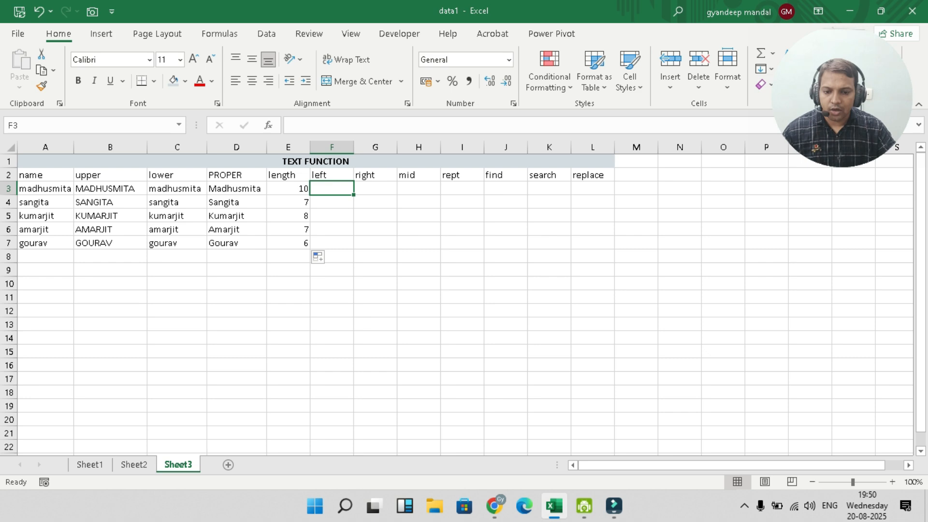
type("=LEF")
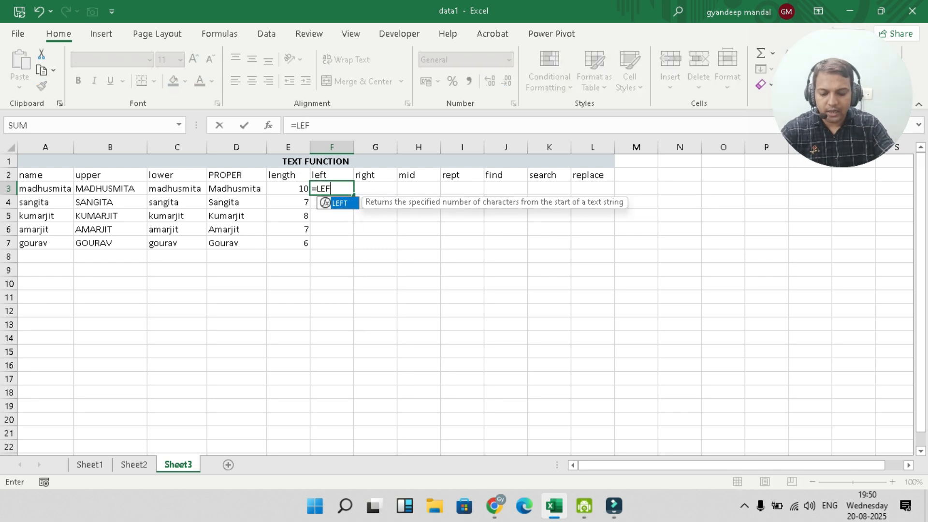
type("T(")
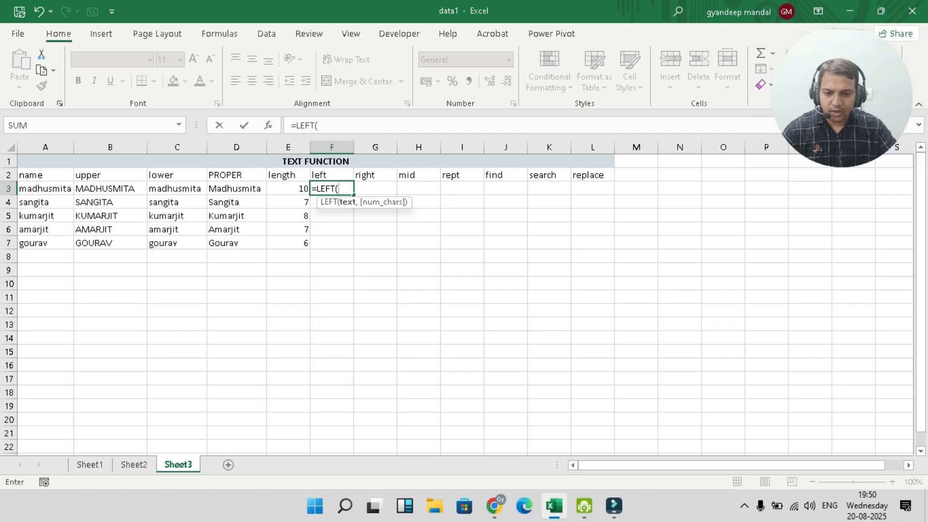
left_click(45, 189)
type(",5)")
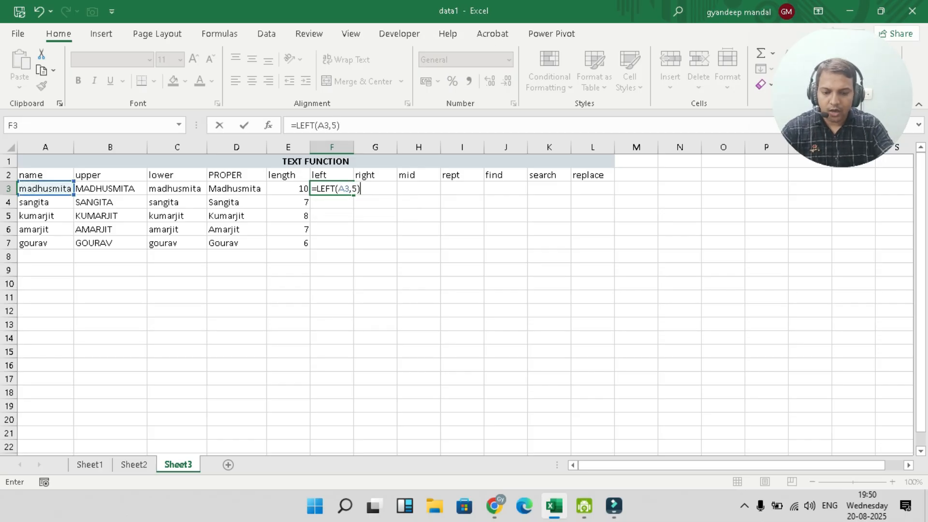
key("Return")
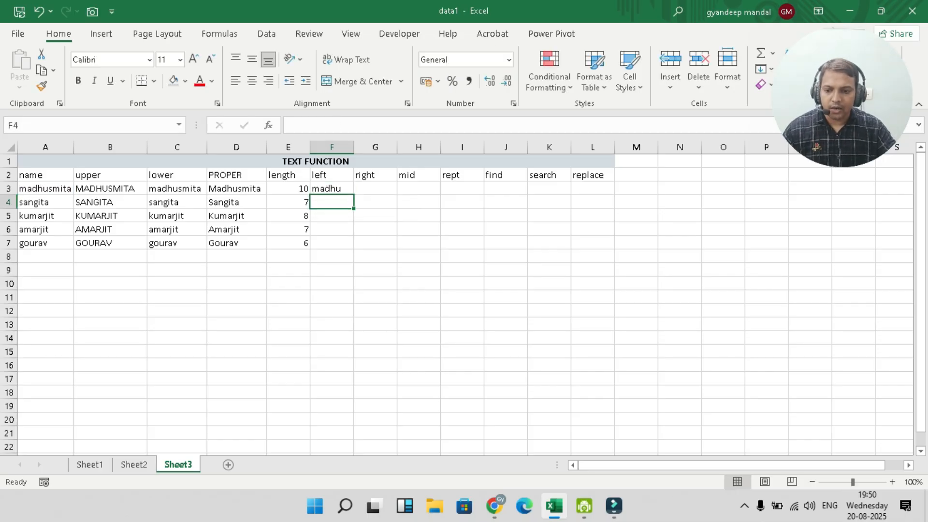
left_click(331, 188)
left_click_drag(354, 194, 341, 246)
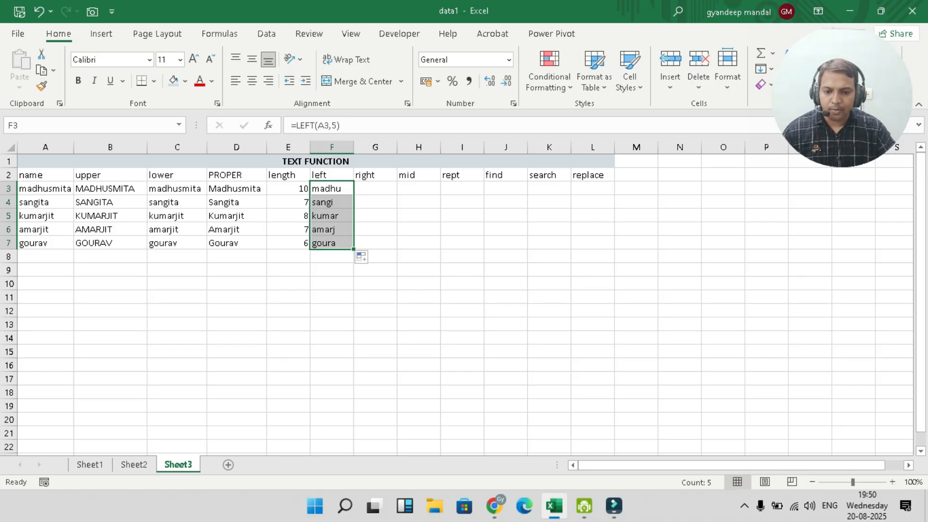
Change the LEFT formula in cell F4 to extract 3 characters, making it =LEFT(A4,3)
double_click(335, 202)
left_click(361, 202)
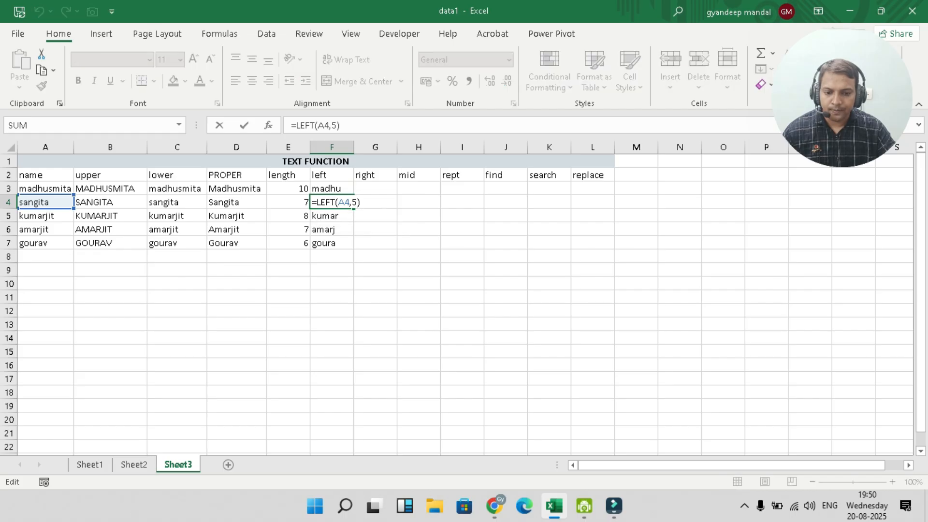
key("Left")
key("BackSpace")
type("3")
key("Return")
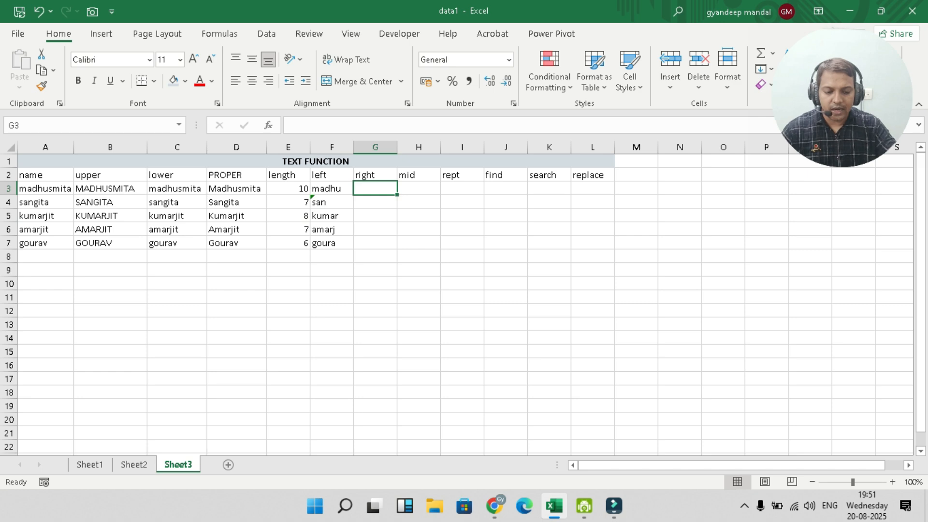
Enter =RIGHT(A3,5) in cell G3 to extract the last five characters and fill the formula down to G7
type("=RIGHT")
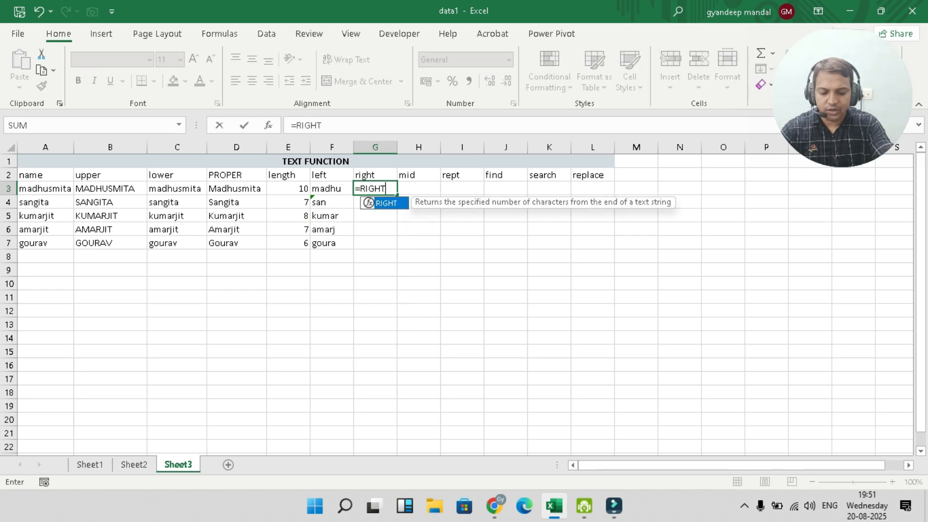
type("(")
left_click(45, 188)
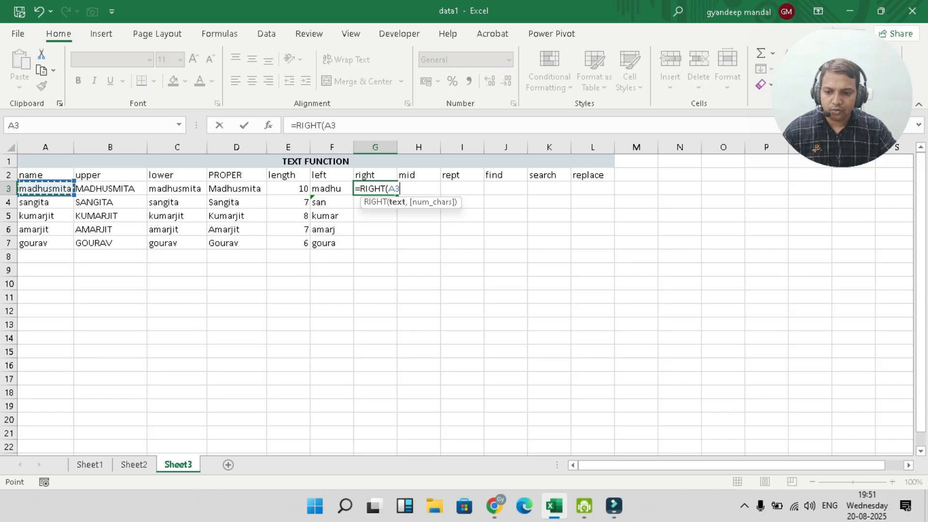
type(",5)")
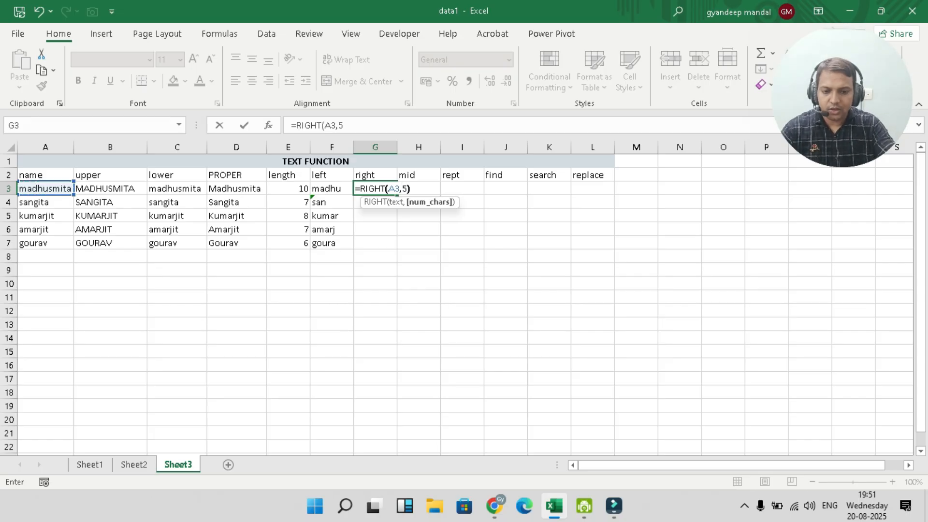
key("Return")
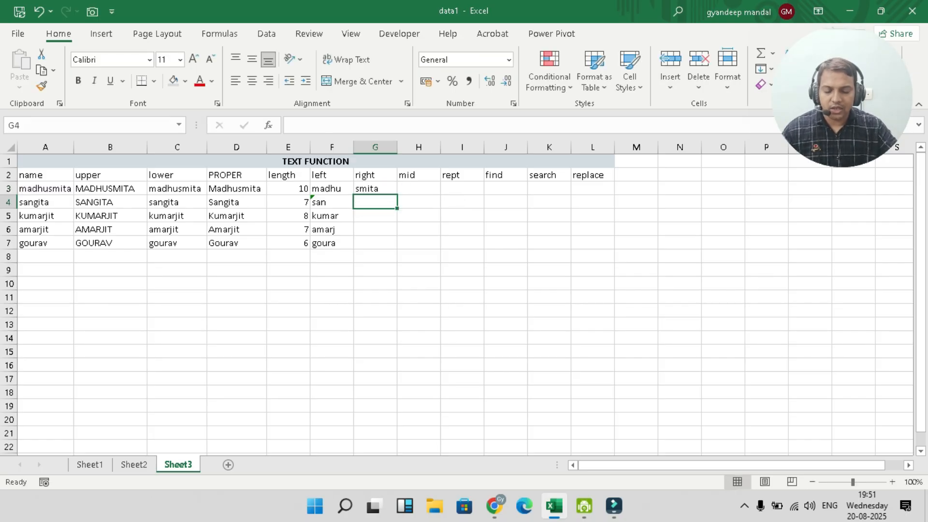
left_click(376, 189)
left_click_drag(397, 195, 396, 244)
left_click(376, 188)
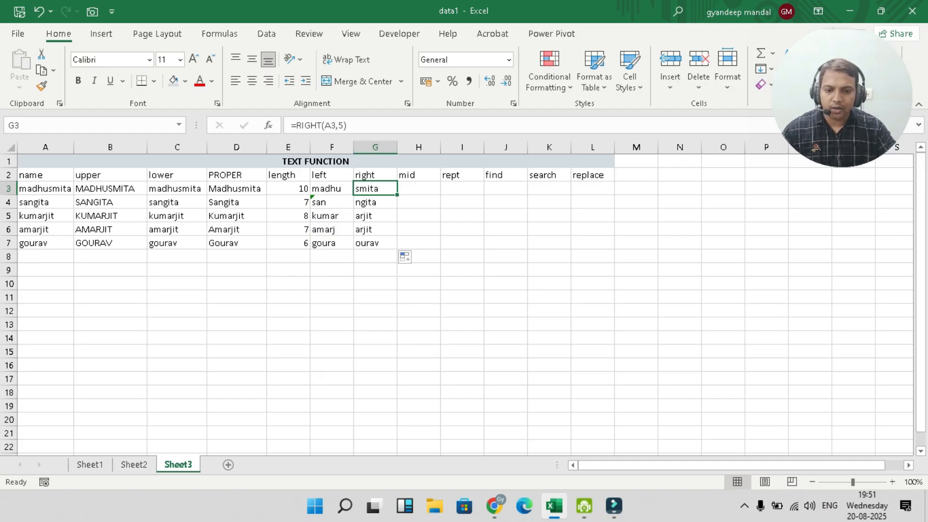
Enter =MID(A3,5,3) in cell H3 to extract three characters starting at the fifth and fill the formula down to H7
left_click(419, 189)
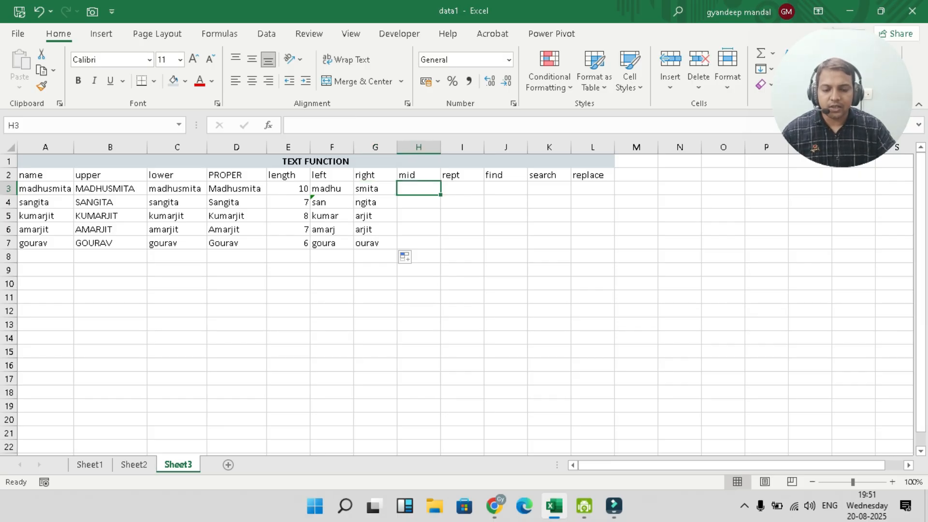
type("=MID(")
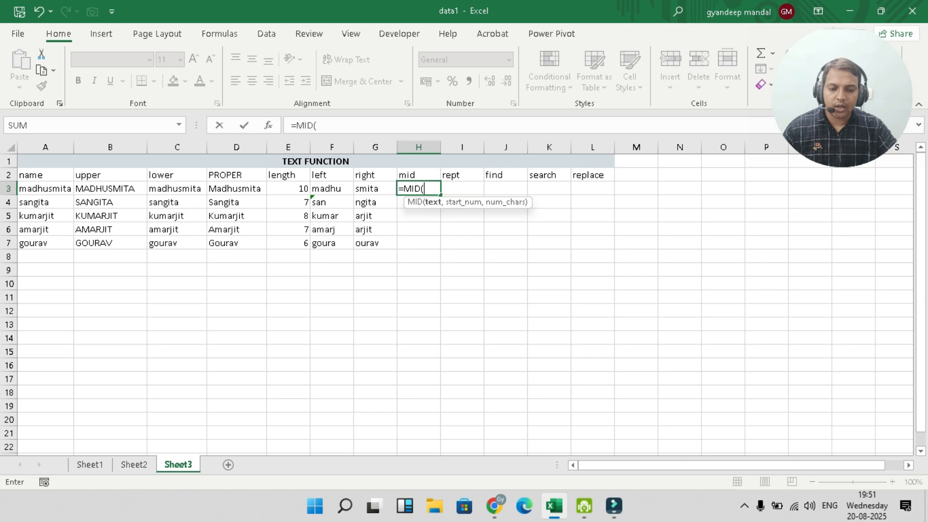
left_click(46, 189)
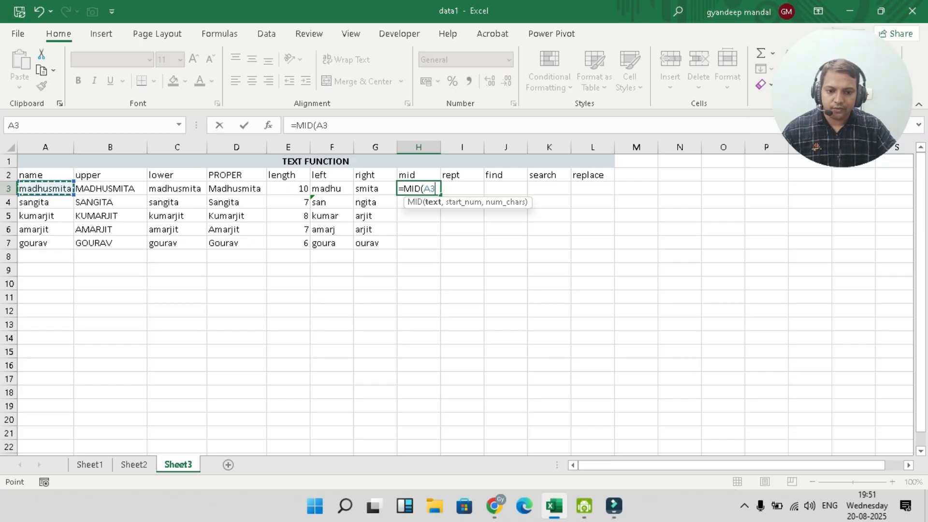
type(",5")
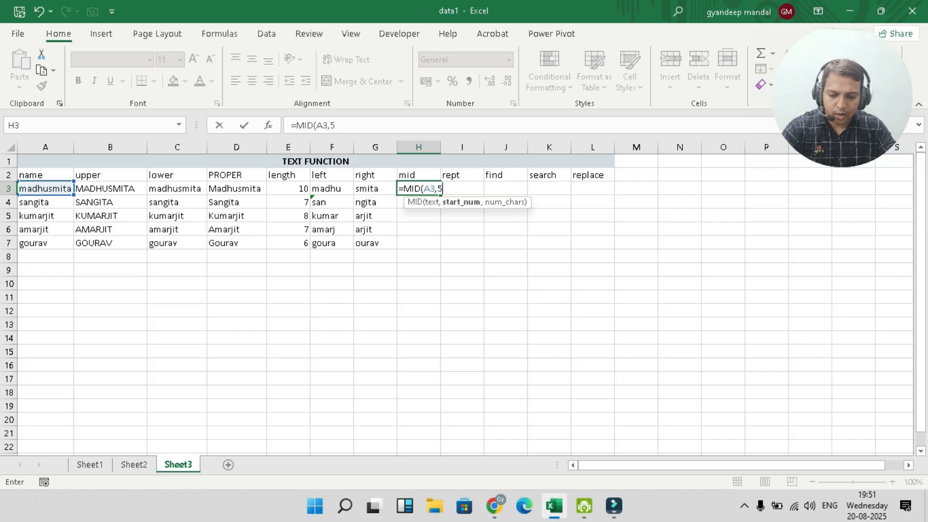
type(",3)")
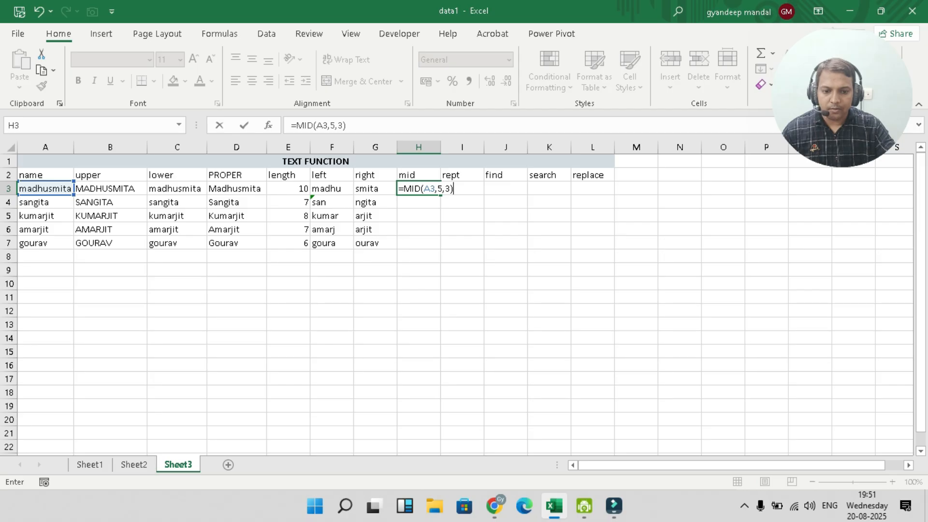
key("Return")
key("Up")
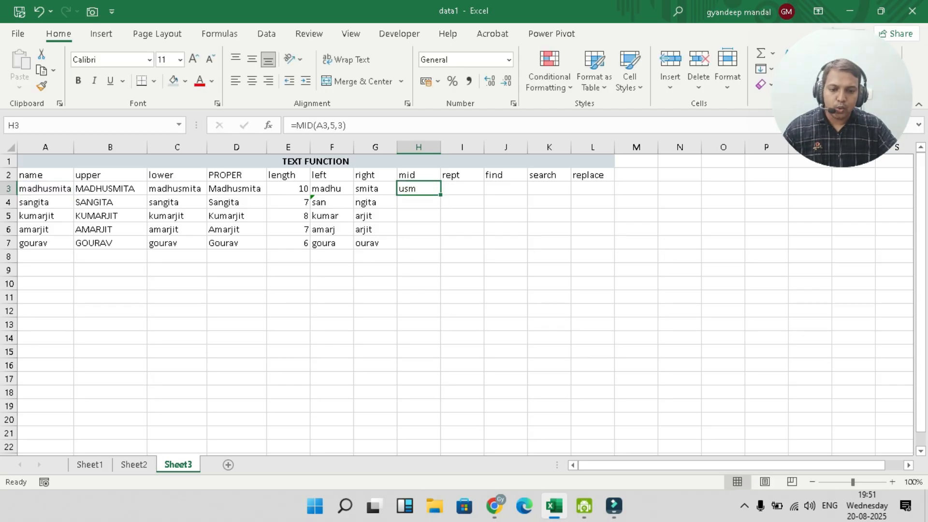
left_click_drag(441, 195, 438, 247)
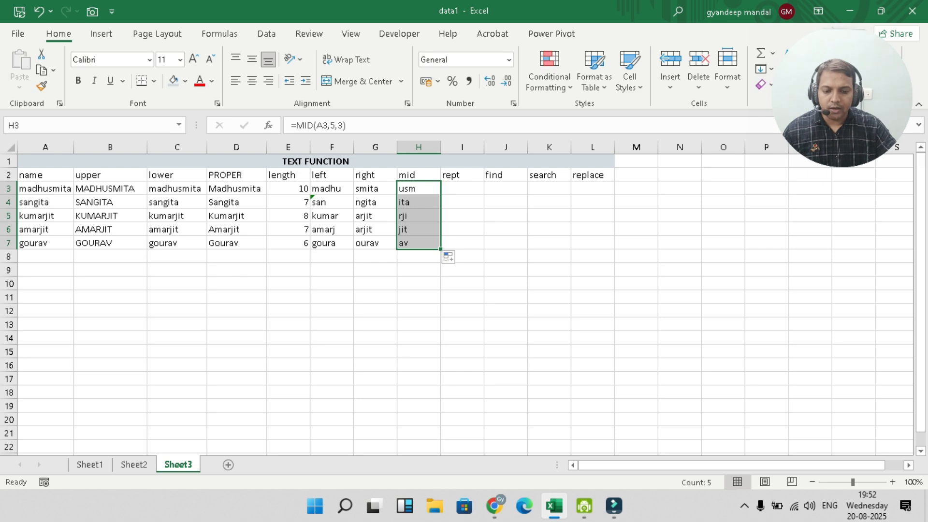
Enter =REPT(A3,2) in cell I3 to repeat the name twice
left_click(463, 189)
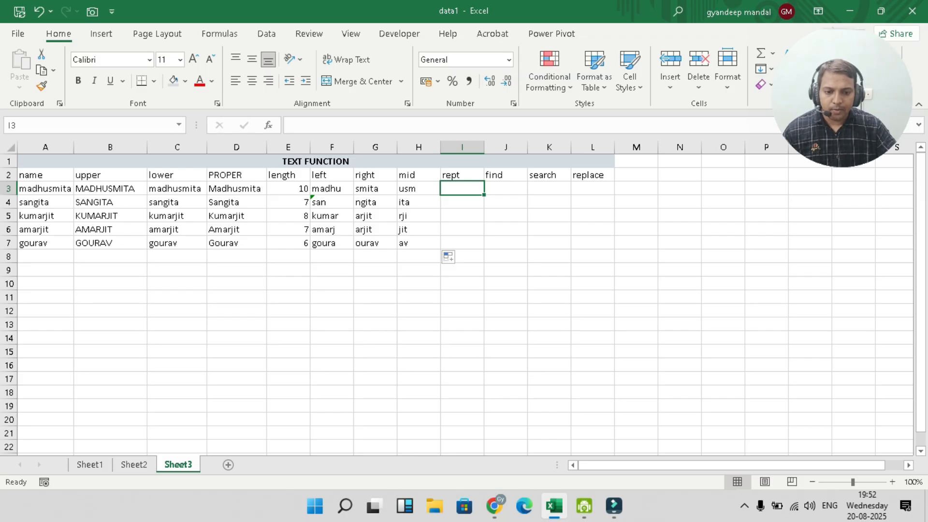
type("=")
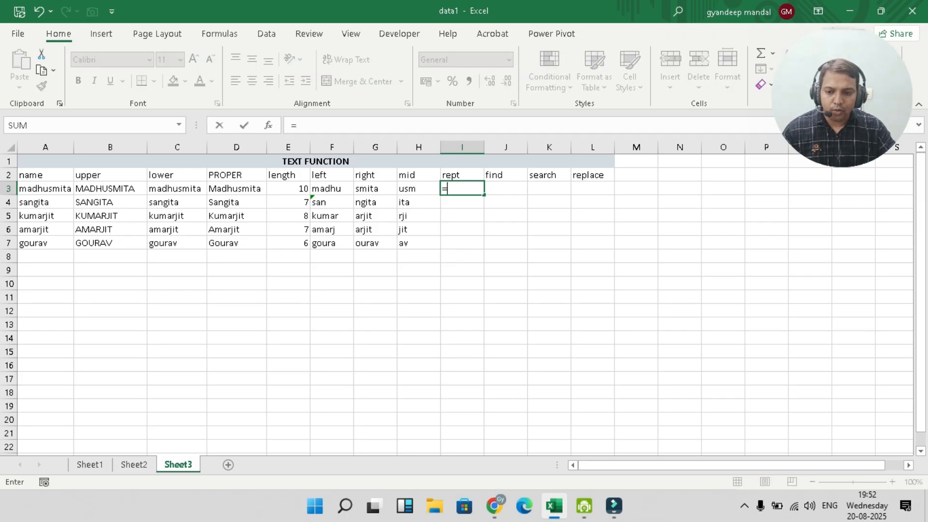
type("REP")
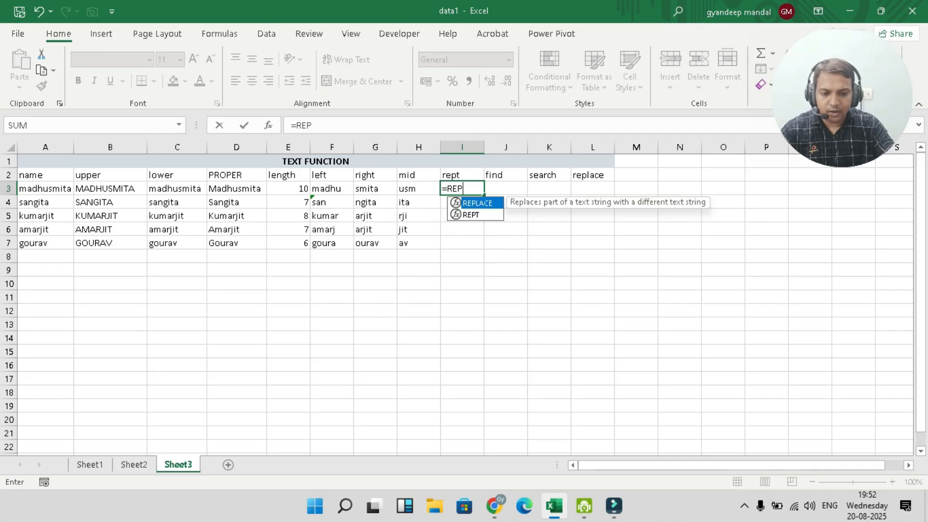
type("T(")
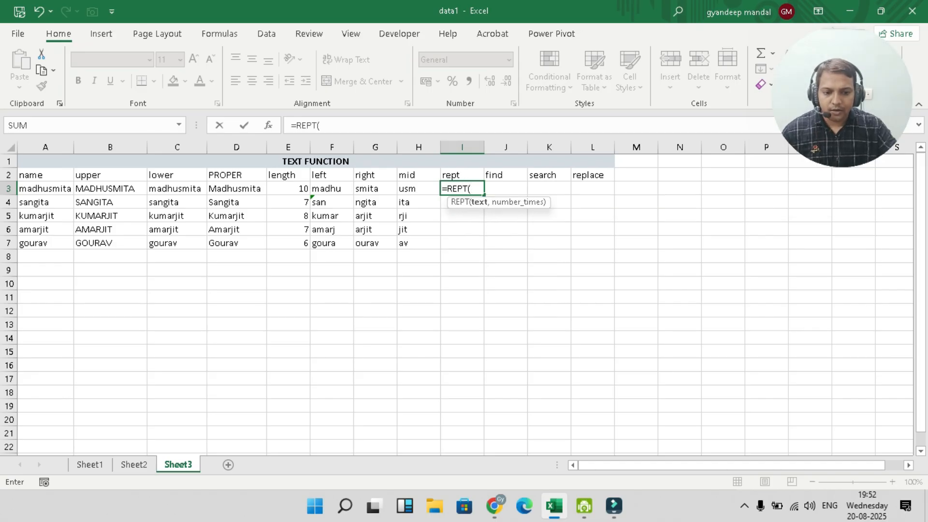
left_click(46, 189)
type(",2)")
key("Return")
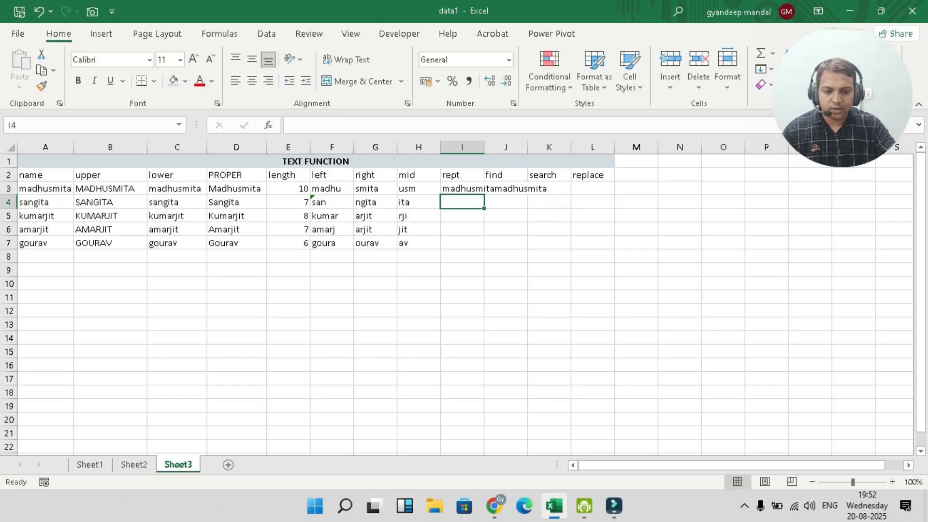
Fill the REPT formula from I3 down to I7 and widen column I to fit the repeated names
left_click(462, 189)
left_click_drag(484, 195, 484, 246)
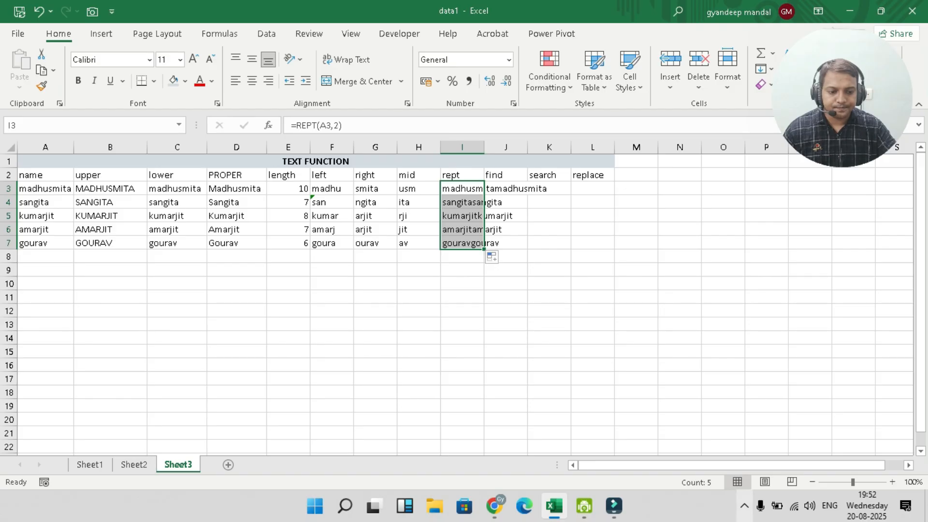
left_click_drag(484, 147, 557, 147)
Enter =FIND("U",A3) in cell J3 to look for an uppercase U in the name
left_click(579, 188)
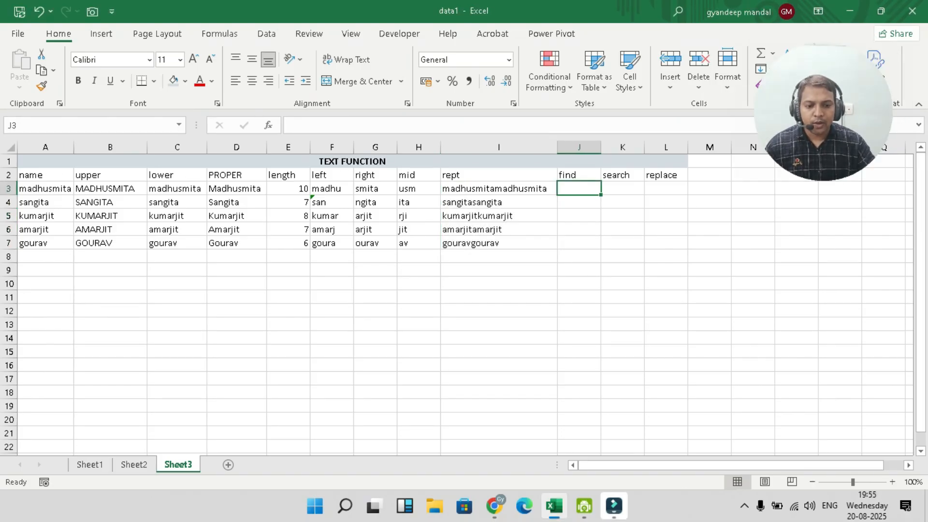
type("=fin")
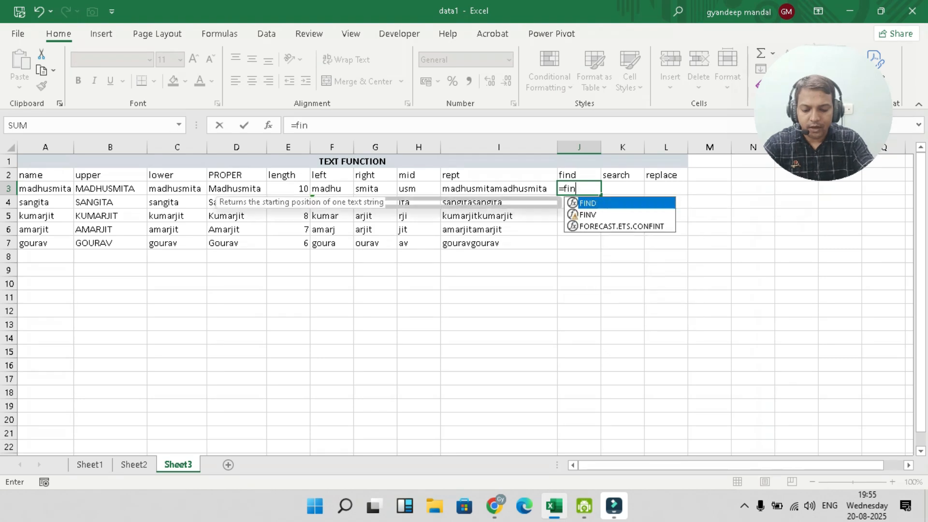
type("d(")
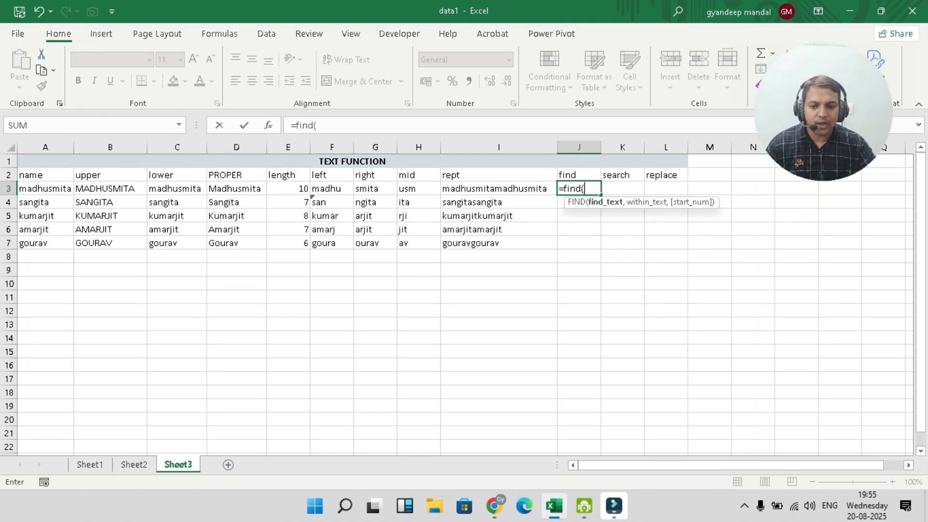
type("\"")
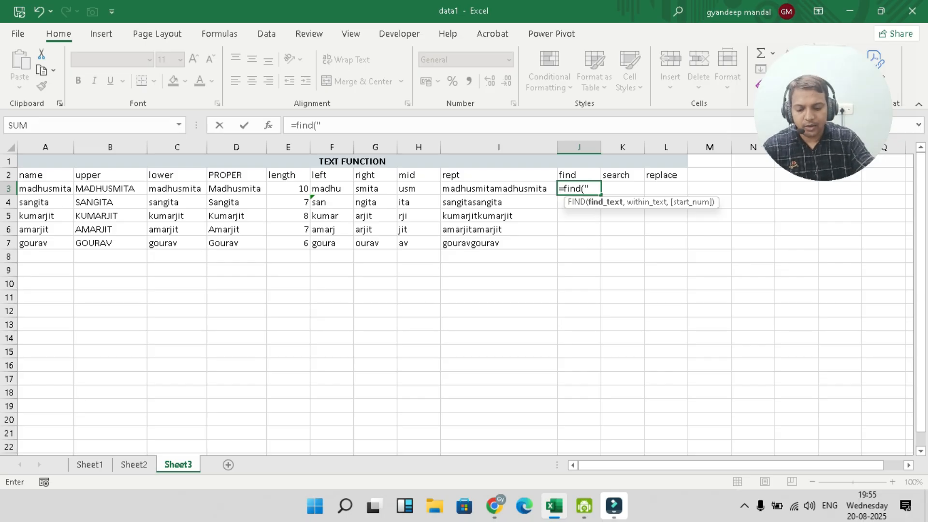
type("U\",")
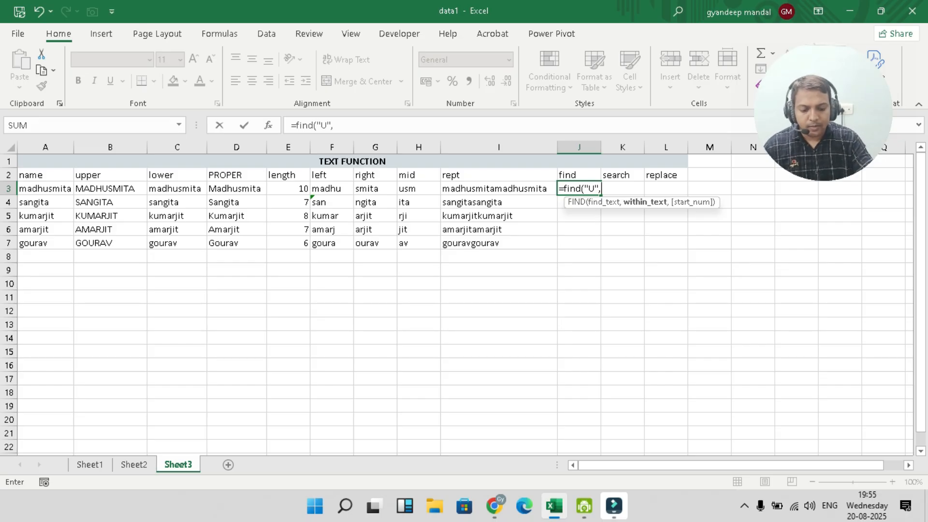
left_click(45, 189)
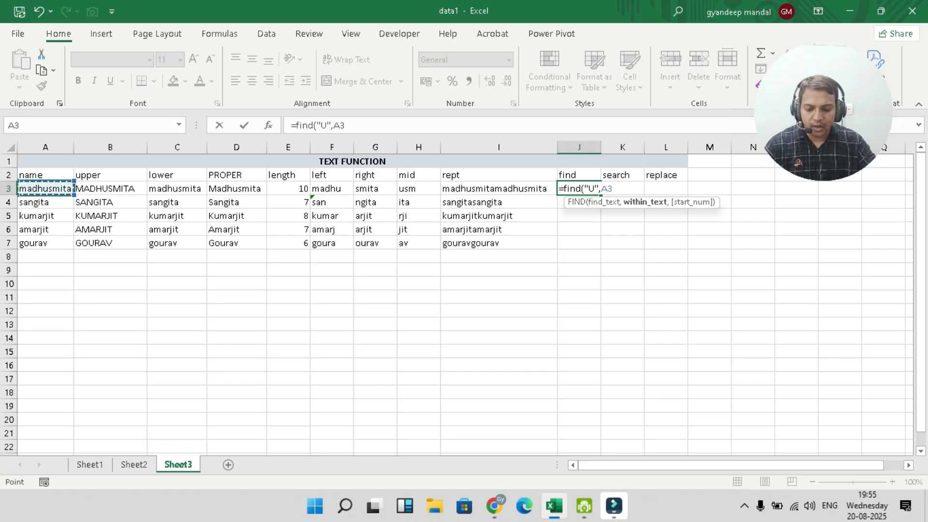
type(")")
key("Return")
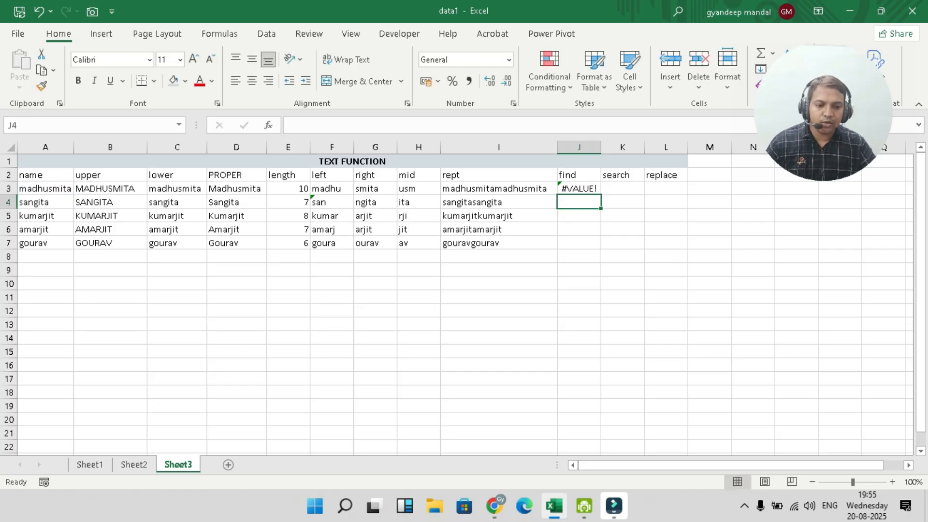
Change the search letter in J3's FIND formula to lowercase, making it =FIND("u",A3)
double_click(578, 189)
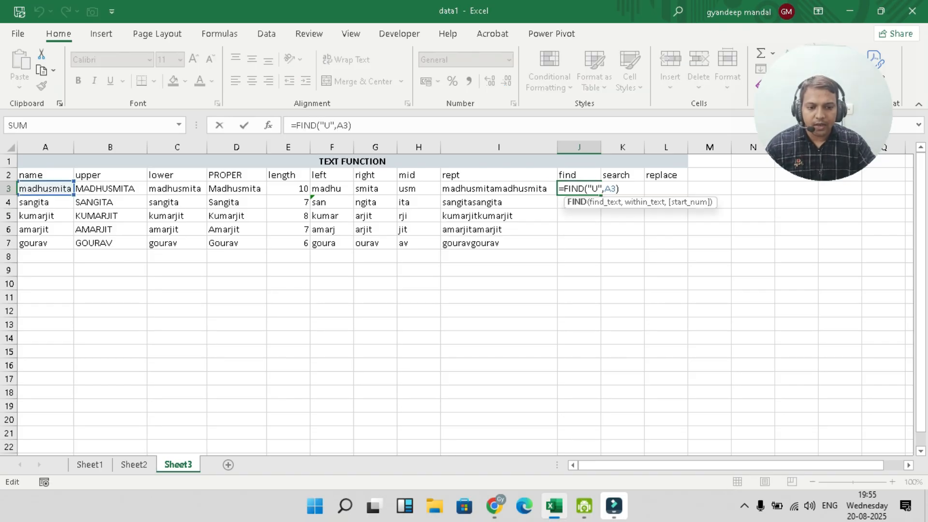
left_click(599, 189)
key("BackSpace")
type("u")
key("Return")
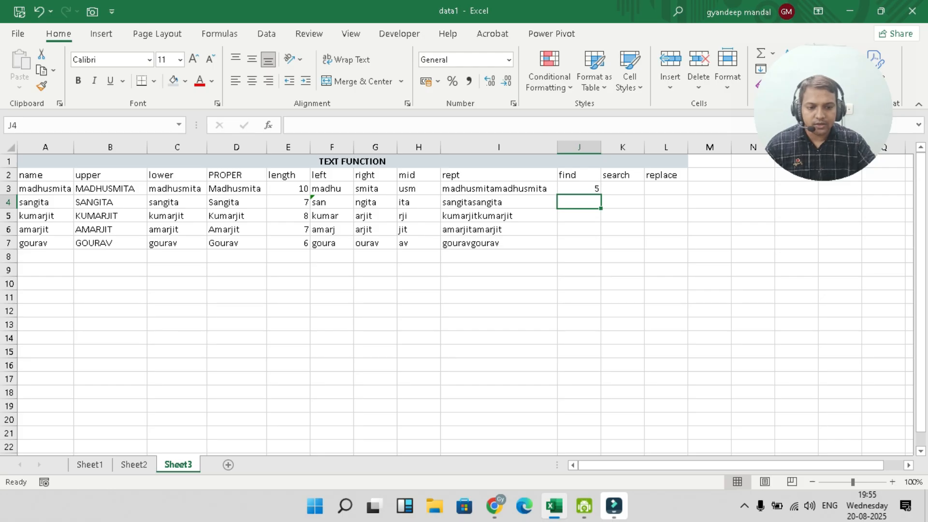
Fill the FIND formula from J3 down to J7
left_click(579, 189)
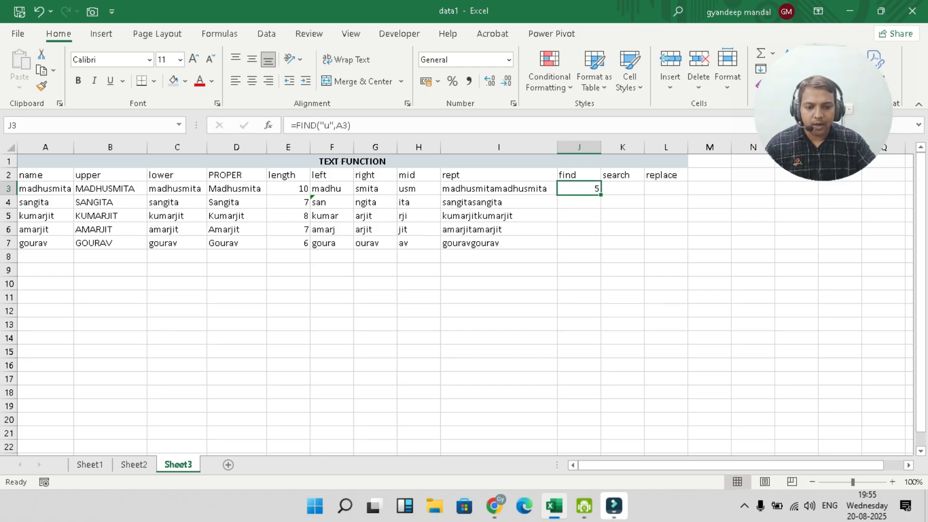
left_click(580, 202)
left_click(623, 189)
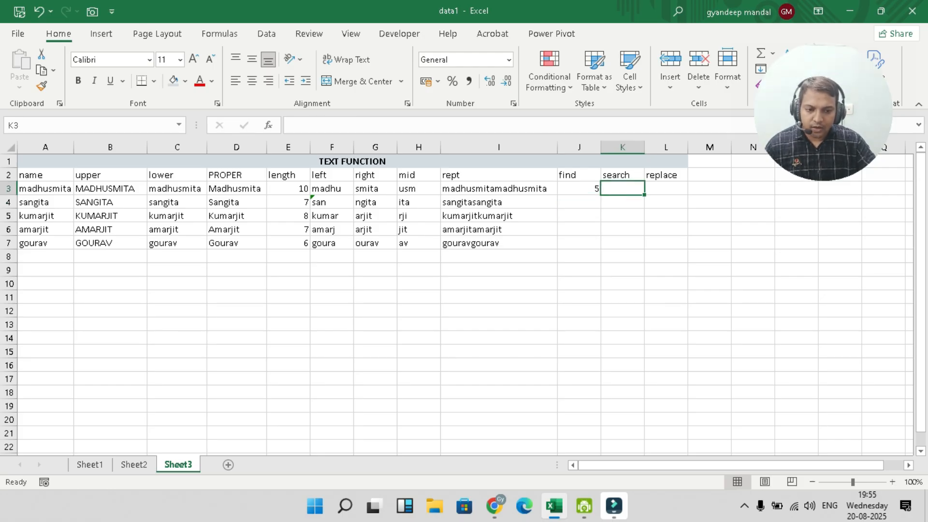
left_click(579, 189)
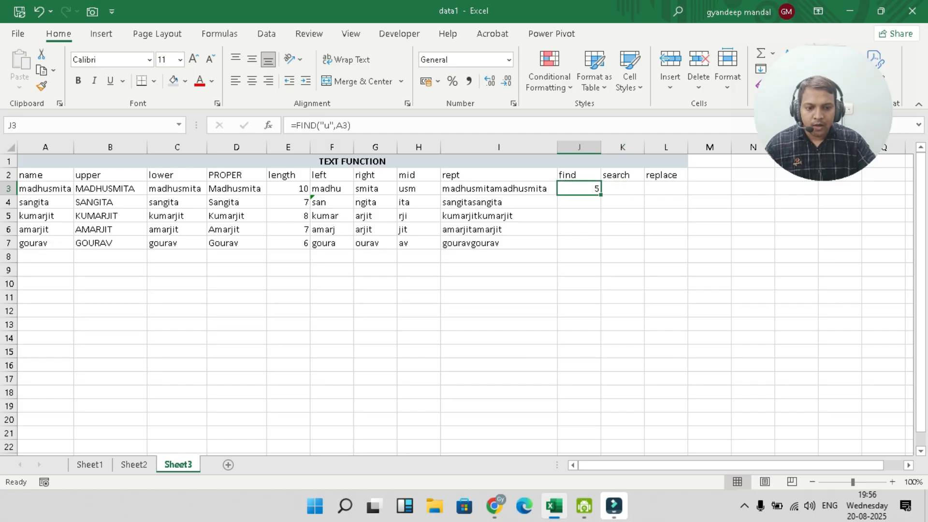
left_click_drag(601, 195, 599, 246)
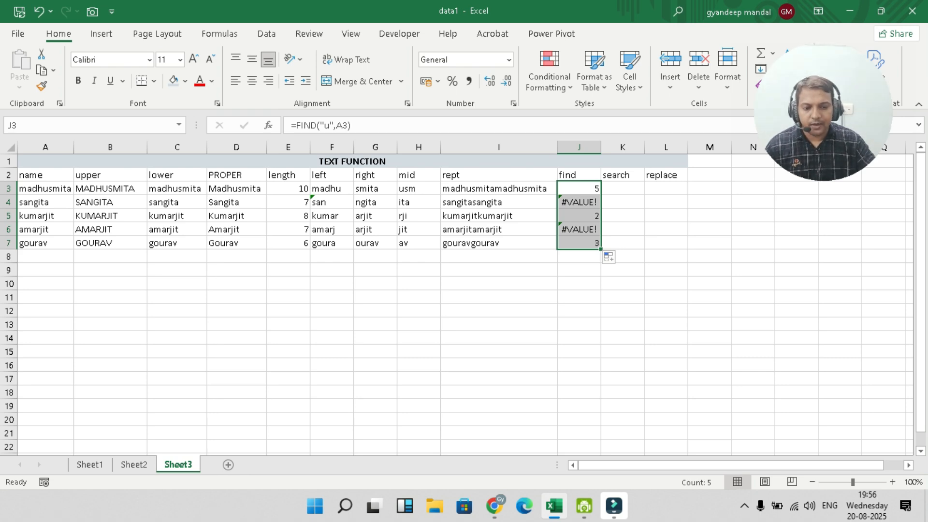
Enter =SEARCH("U",A3) in cell K3 to locate the letter in the name regardless of case
left_click(623, 188)
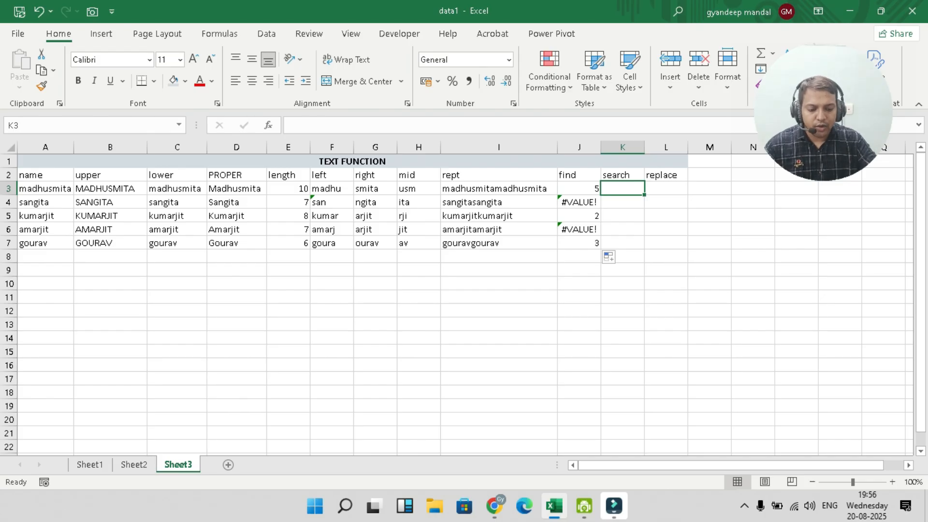
type("=")
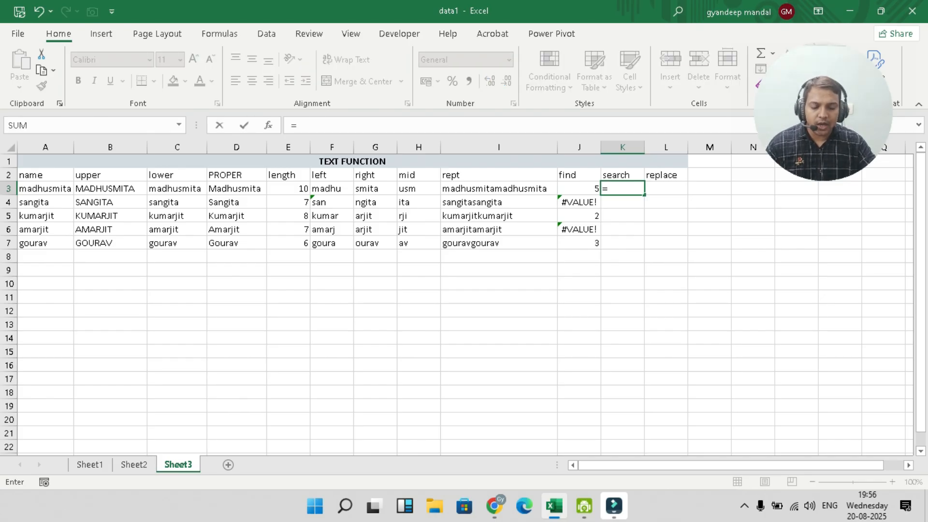
type("seach(")
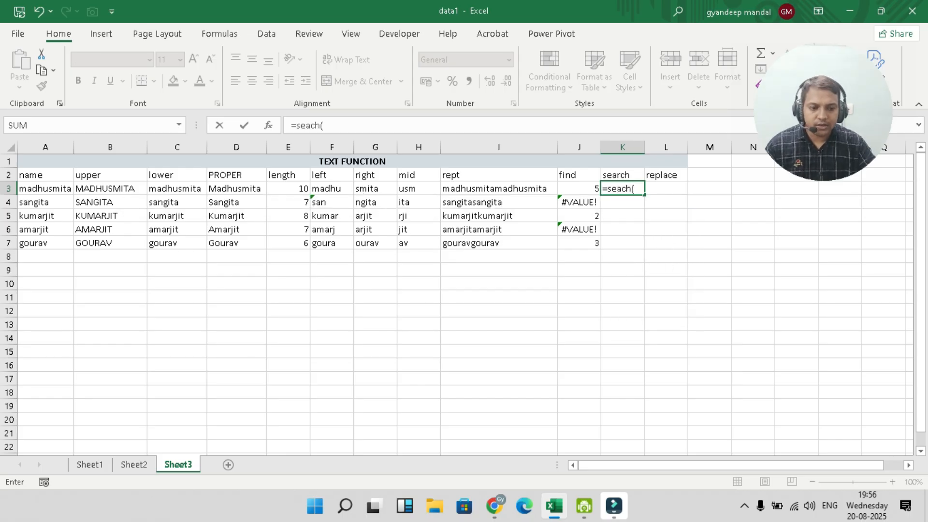
key("BackSpace")
key("BackSpace")
key("BackSpace")
key("BackSpace")
key("BackSpace")
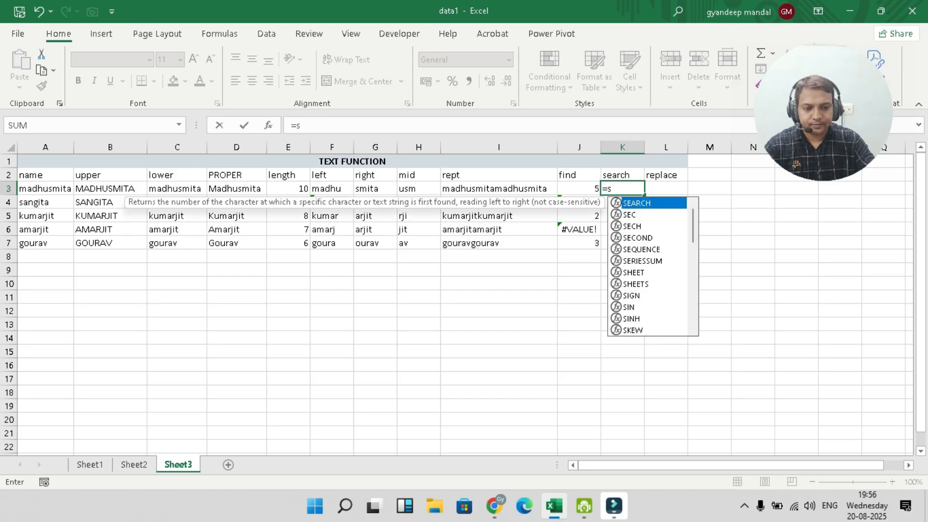
key("Tab")
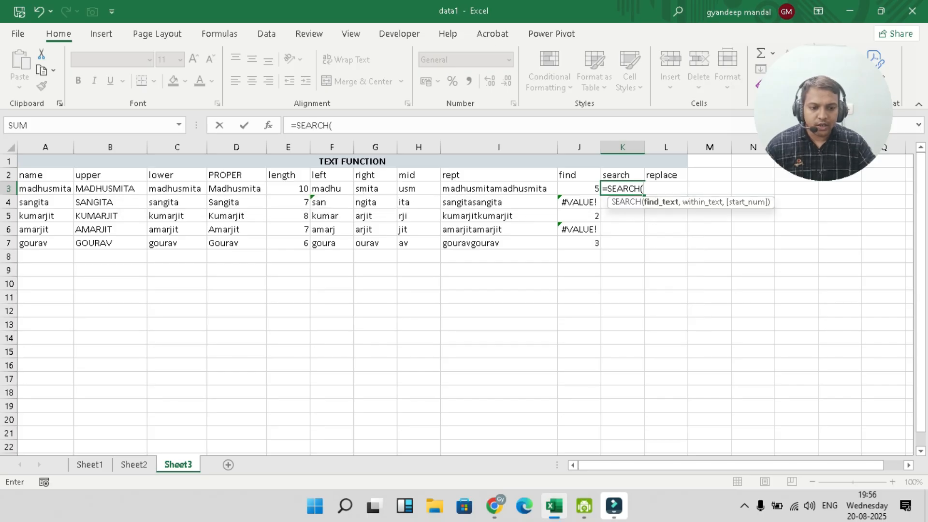
type("\"U\".")
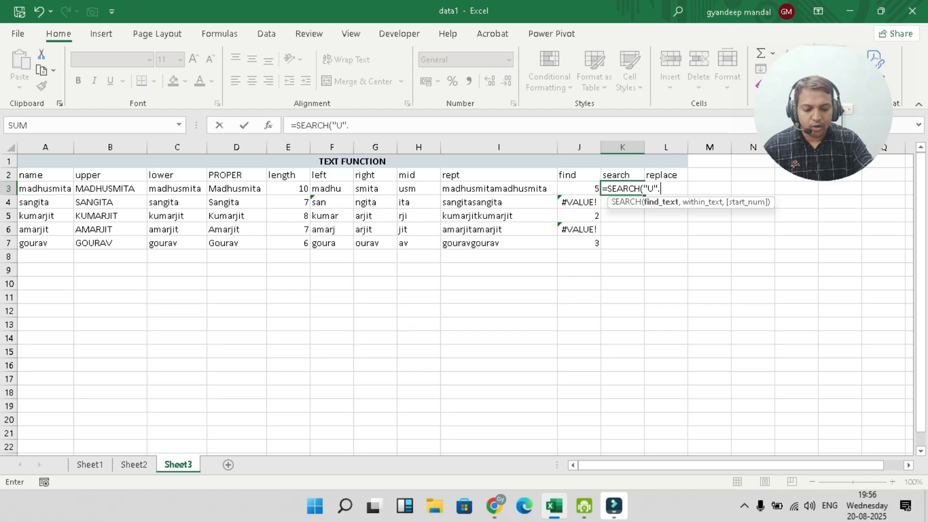
type(",")
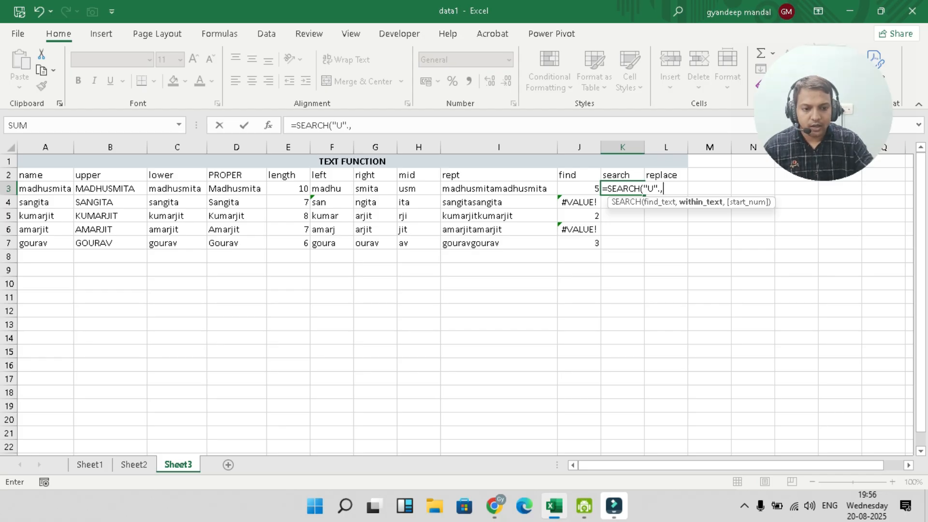
key("Left")
key("BackSpace")
key("Right")
left_click(45, 189)
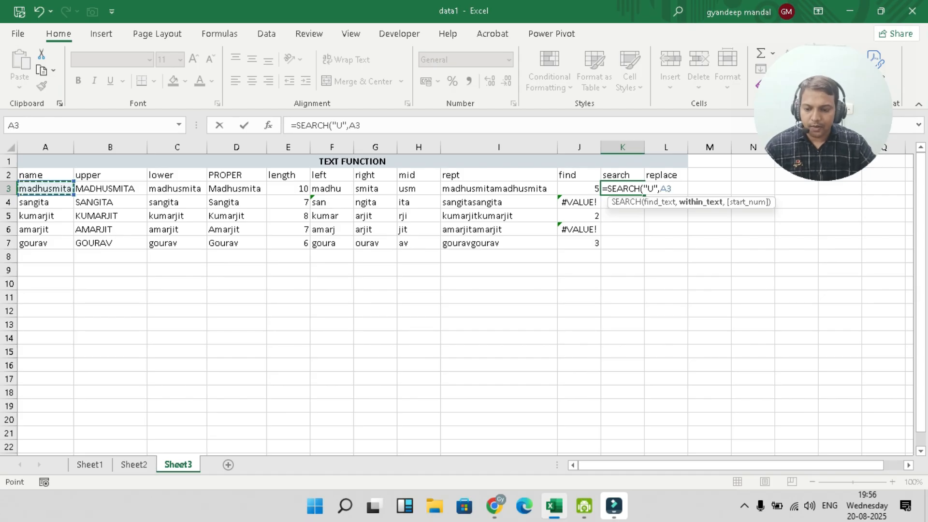
key("Return")
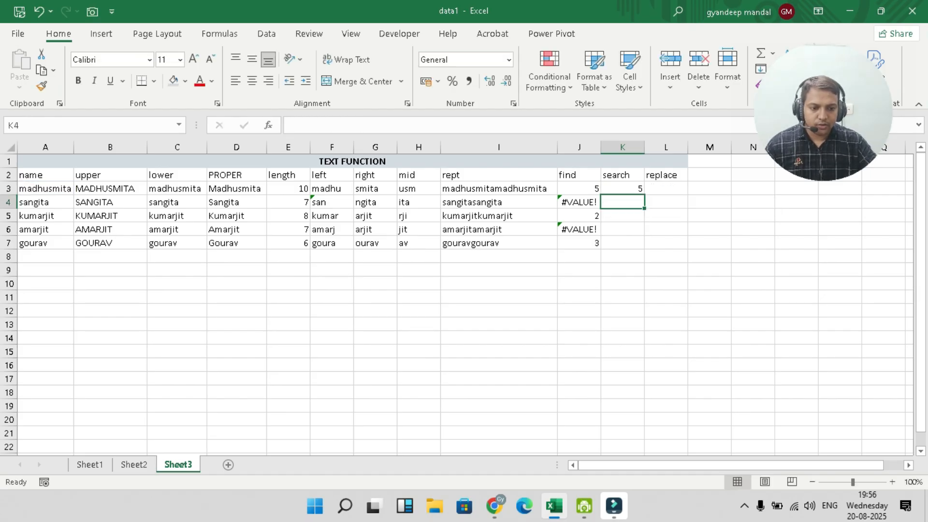
Fill the SEARCH formula from K3 down to K7
left_click(623, 189)
left_click_drag(644, 195, 643, 245)
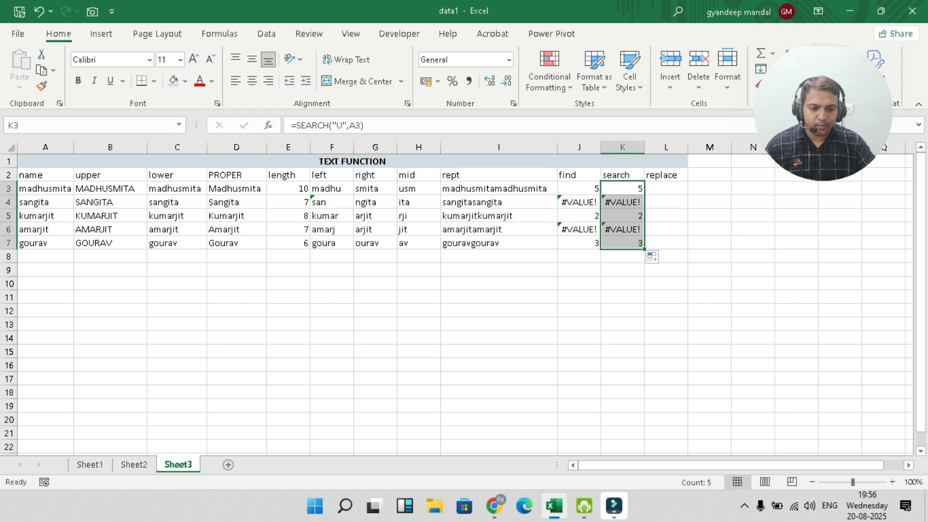
Enter =REPLACE(A3,2,1,"o") in cell L3 to replace the name's second character with the letter o
left_click(666, 189)
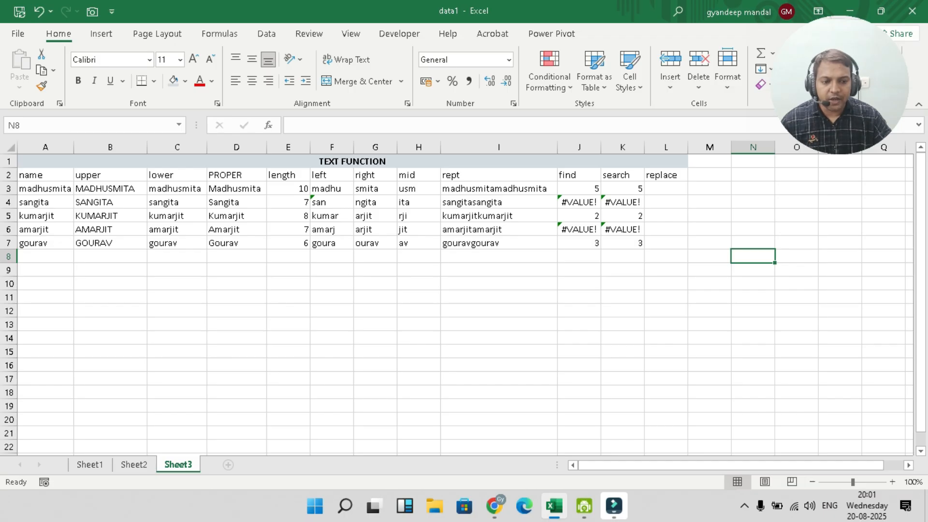
left_click(666, 189)
type("=re")
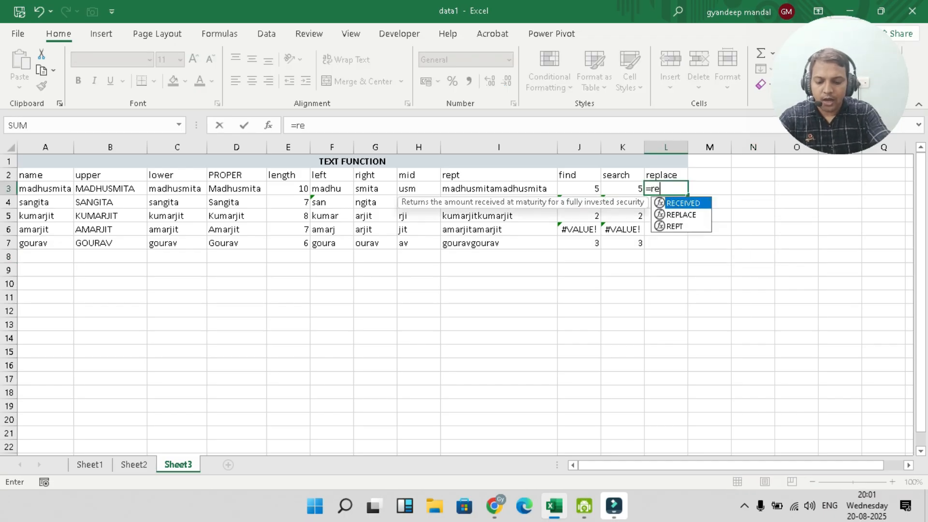
type("place(")
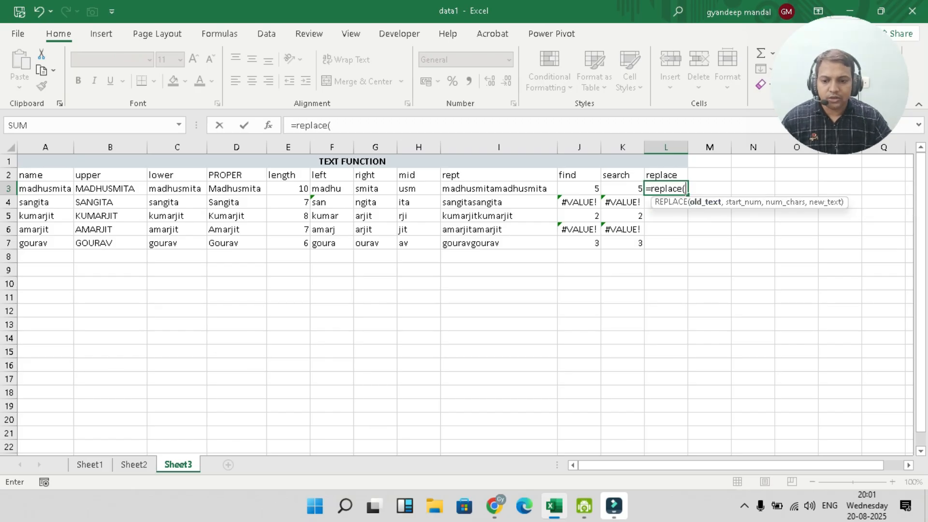
left_click(46, 188)
type(",")
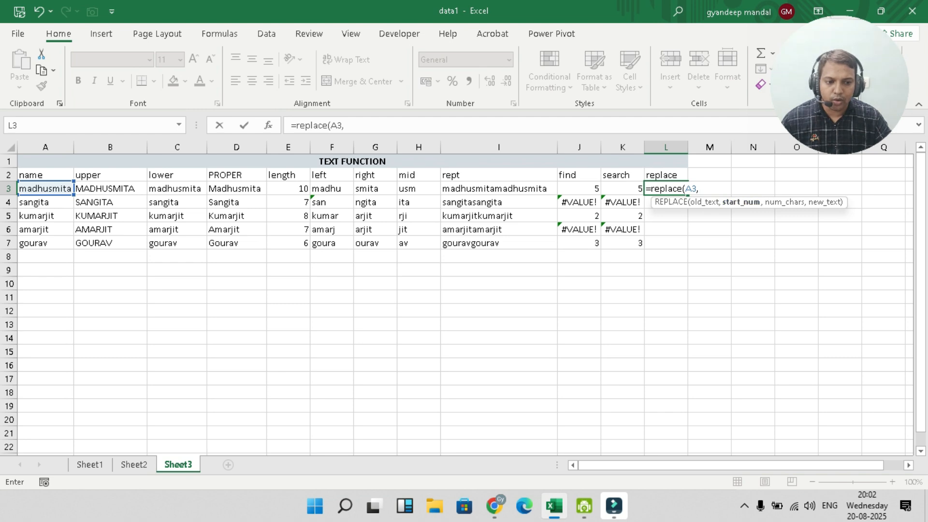
type("2,1")
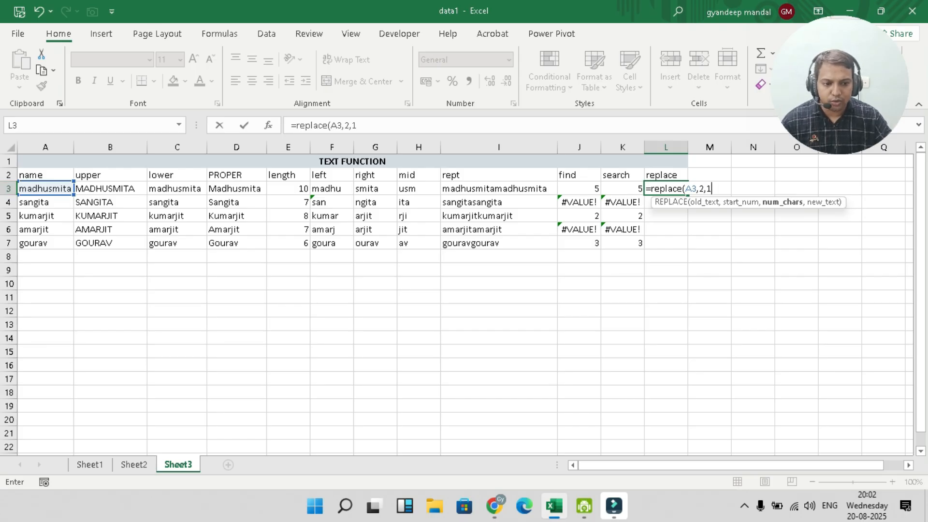
type(",")
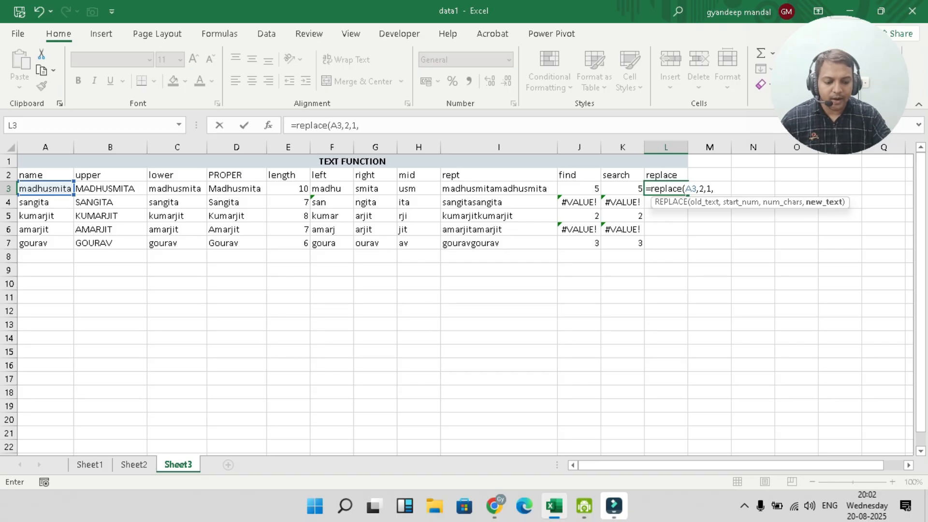
type("\"o\"")
key("Return")
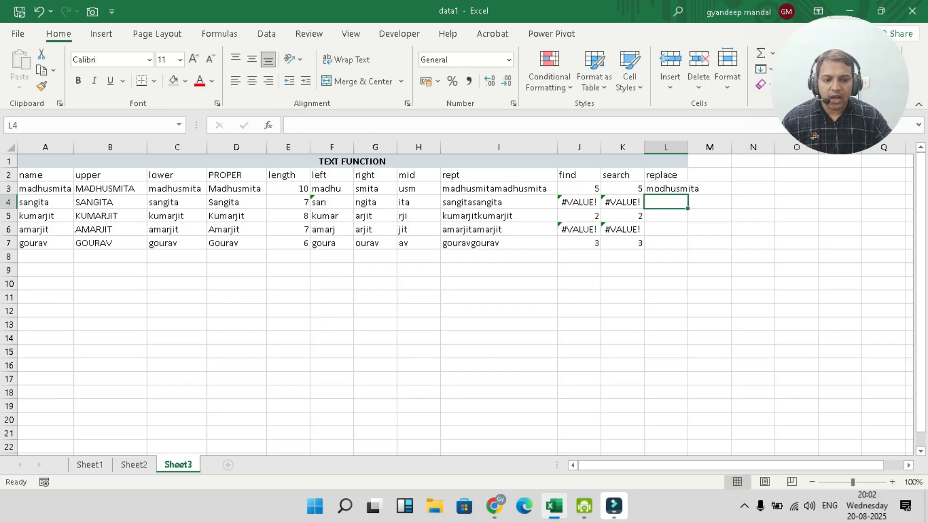
Add the heading "substitute" in M2 and enter =SUBSTITUTE(A3,"m","k") in M3 to swap every m for k
left_click(710, 175)
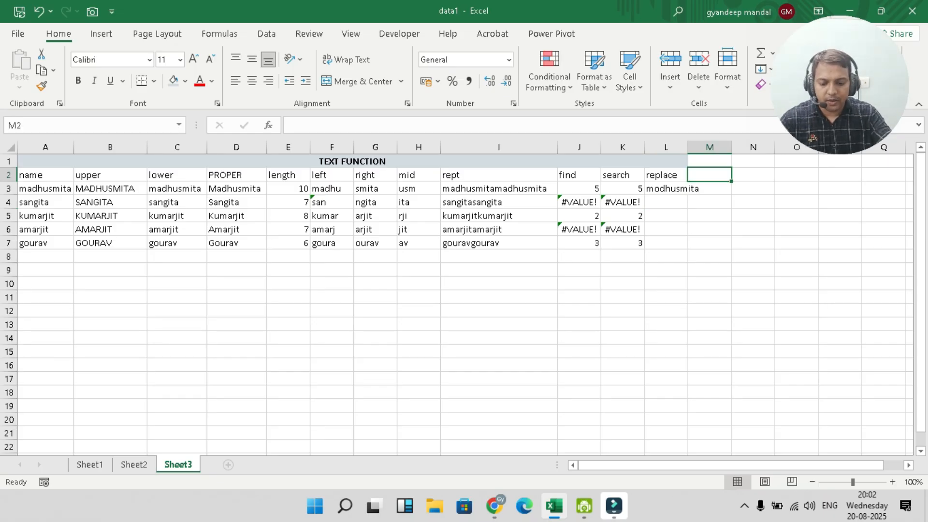
type("substitute")
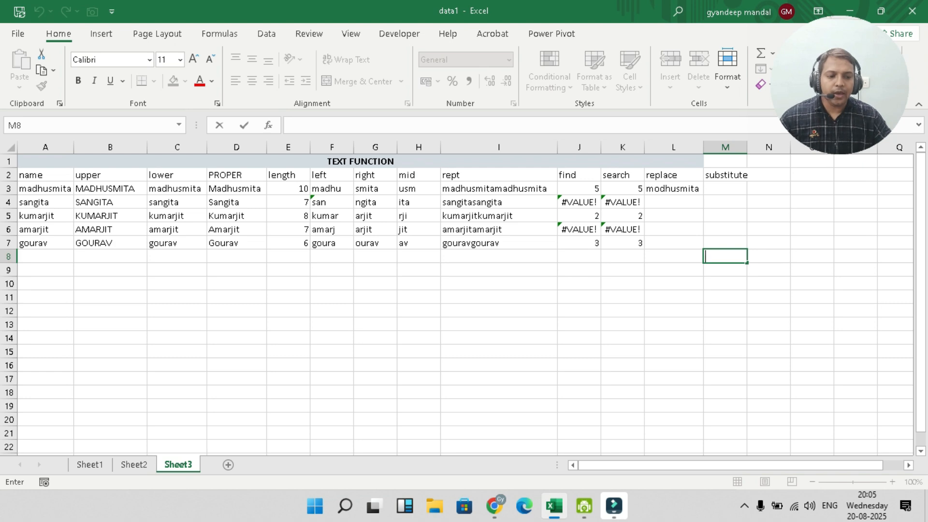
left_click(725, 189)
type("=sub")
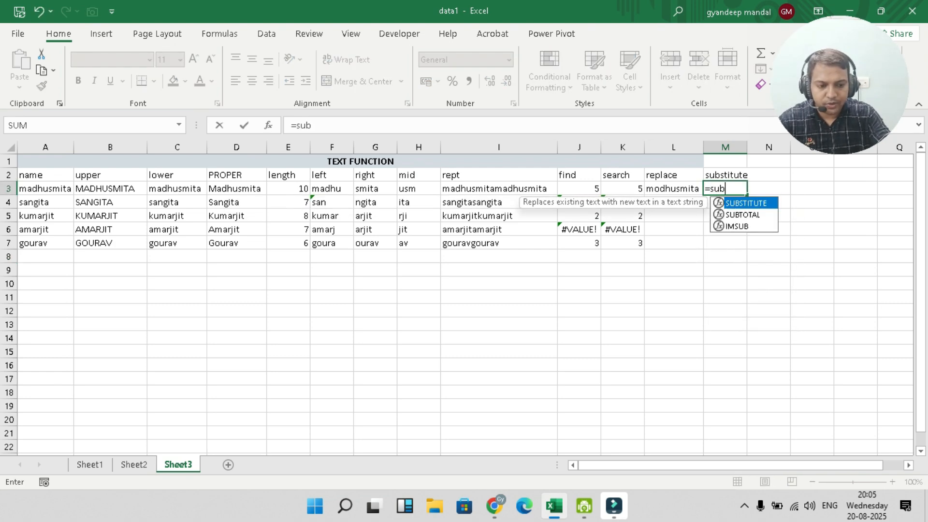
type("s")
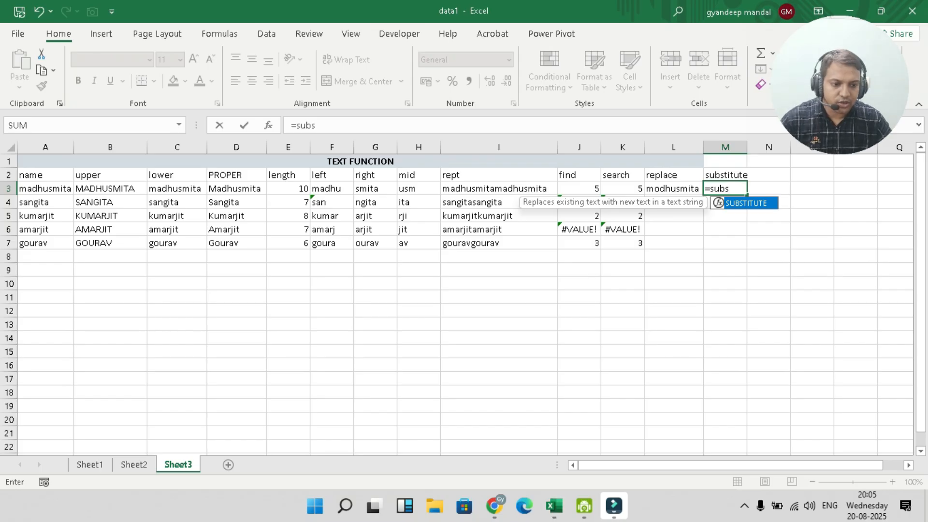
key("Tab")
left_click(46, 189)
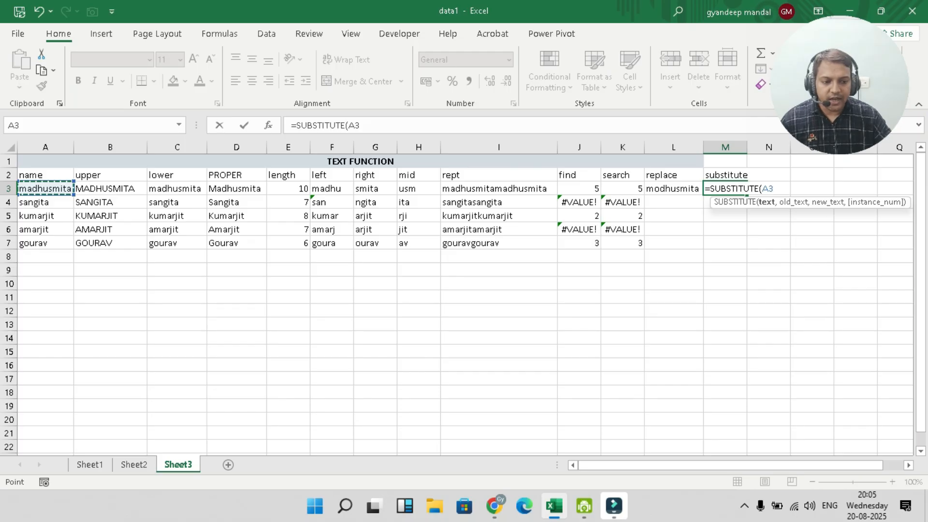
type(",")
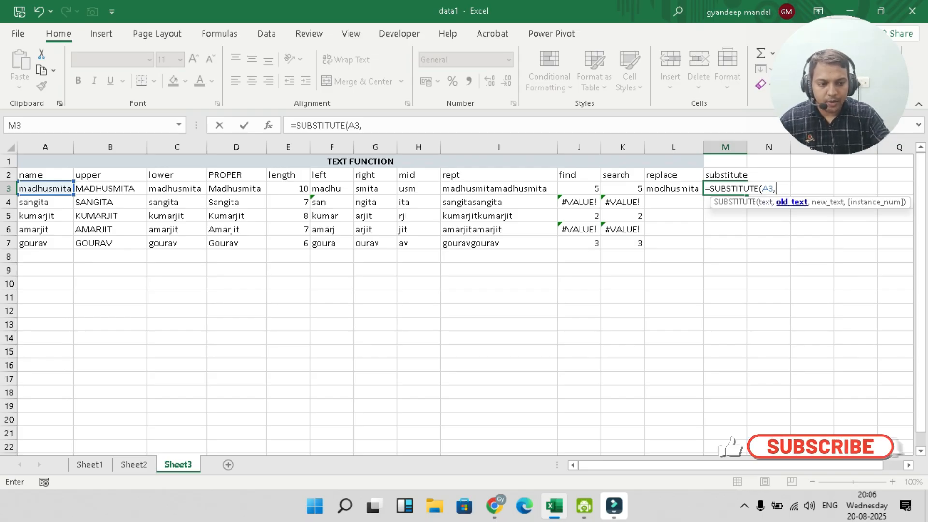
type("\"")
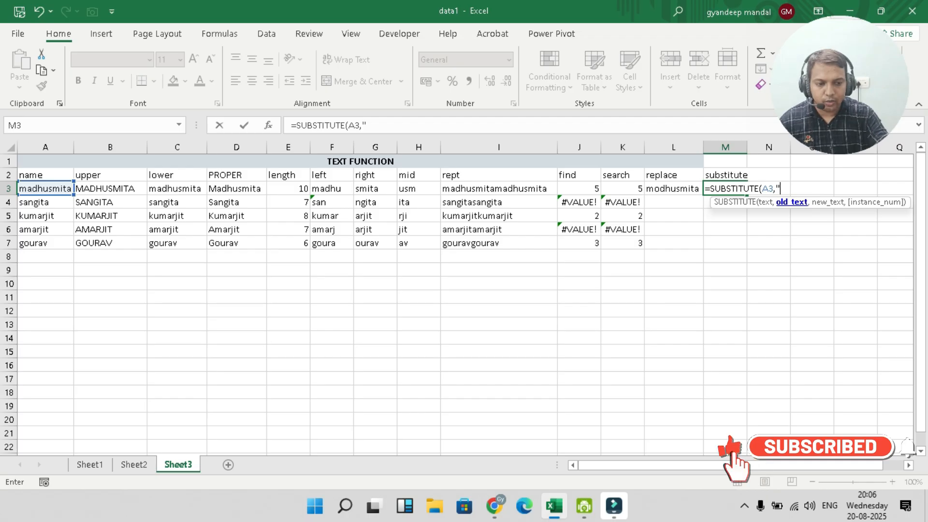
type("m")
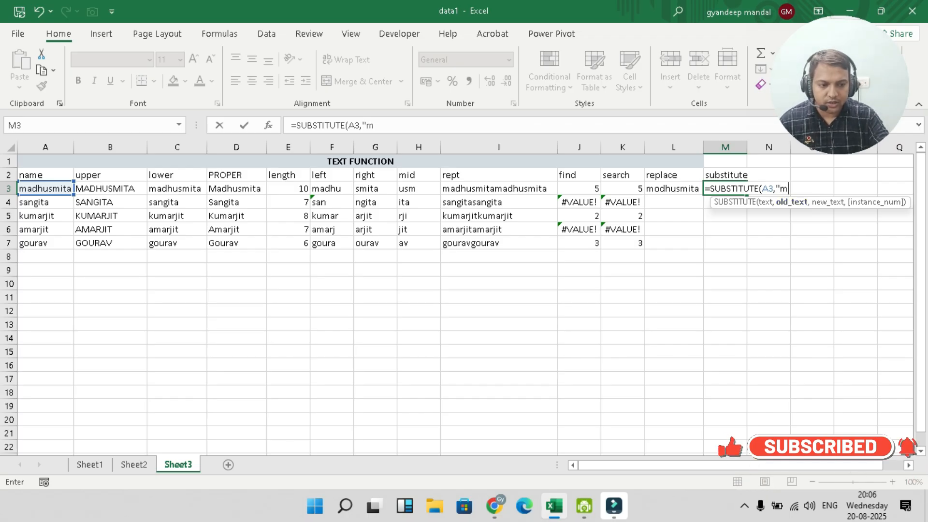
type("\".")
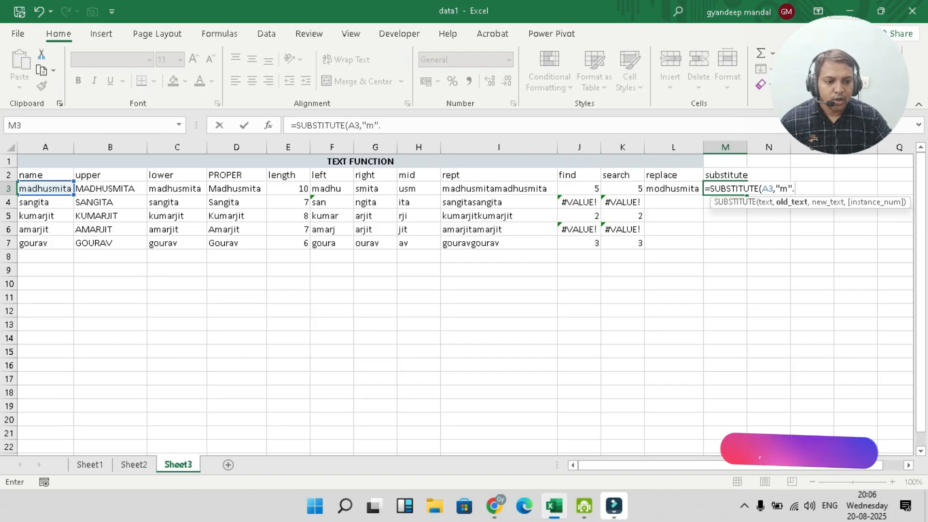
key("BackSpace")
type(",\"k\"")
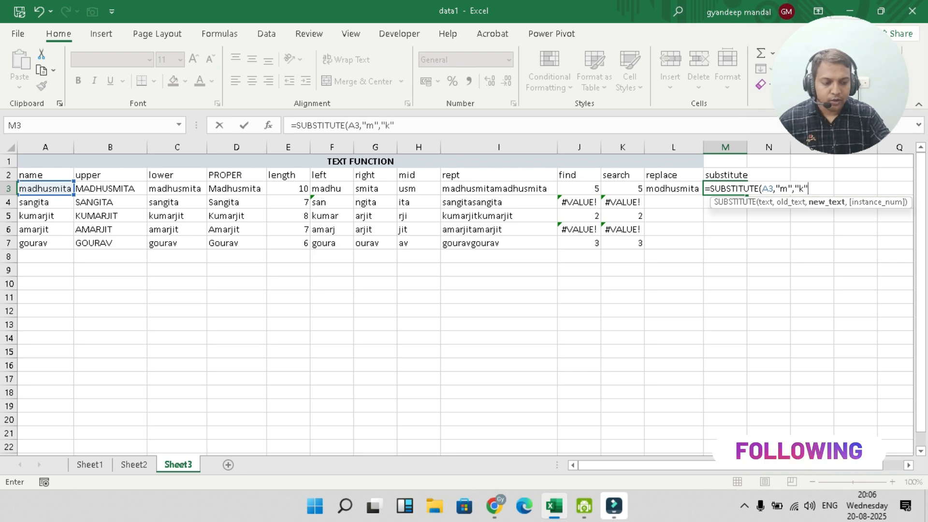
type(")")
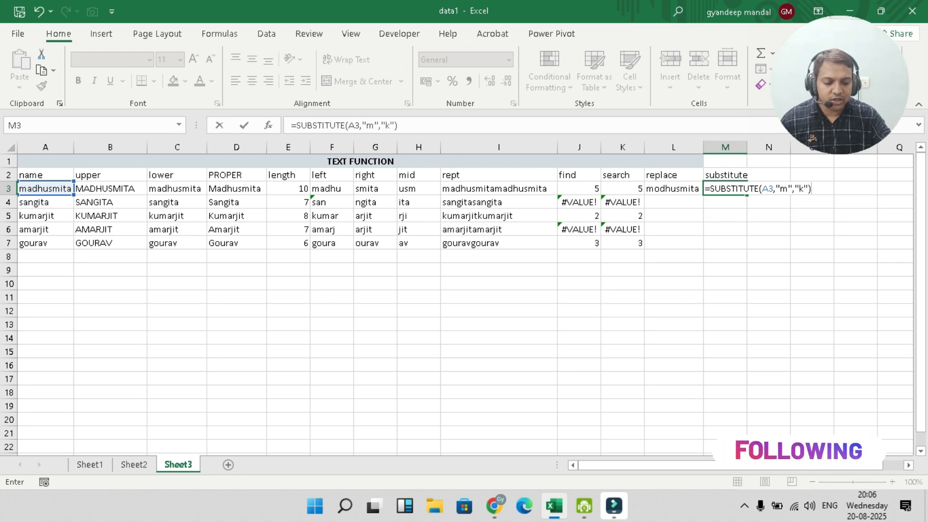
key("Return")
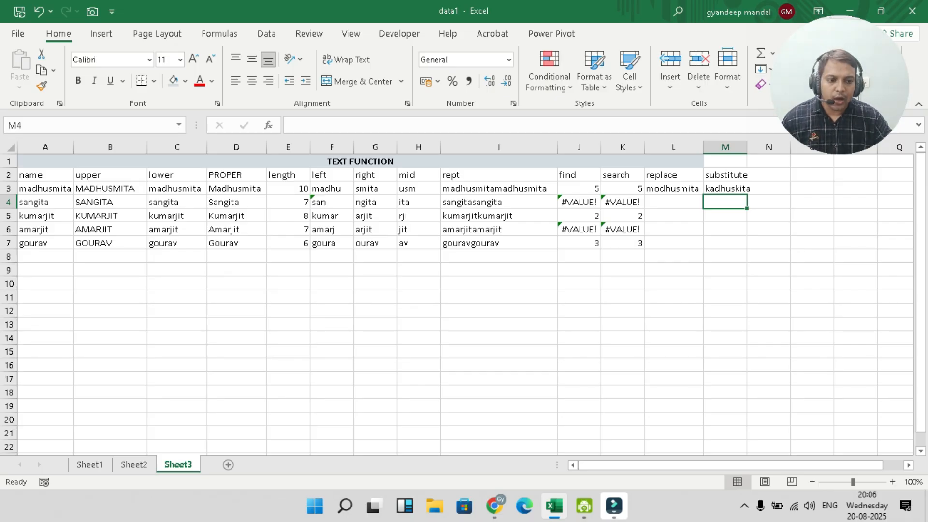
Add instance number 1 to M3's formula, making it =SUBSTITUTE(A3,"m","k",1), so only the first m is replaced
double_click(727, 189)
left_click(825, 202)
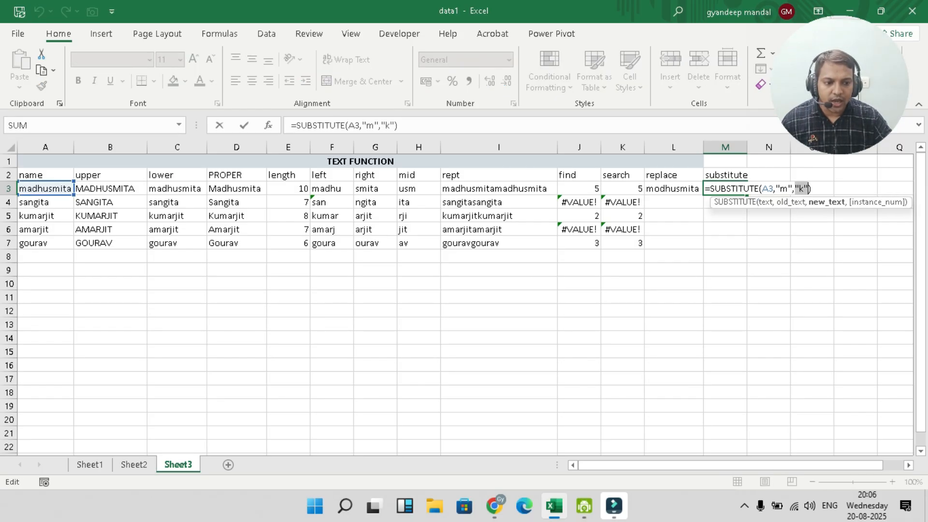
left_click(809, 189)
type(",1")
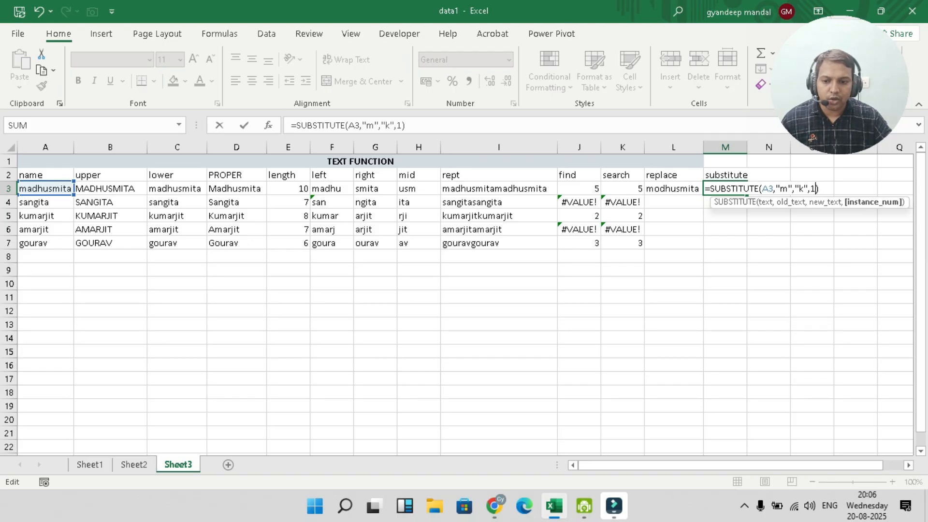
key("Return")
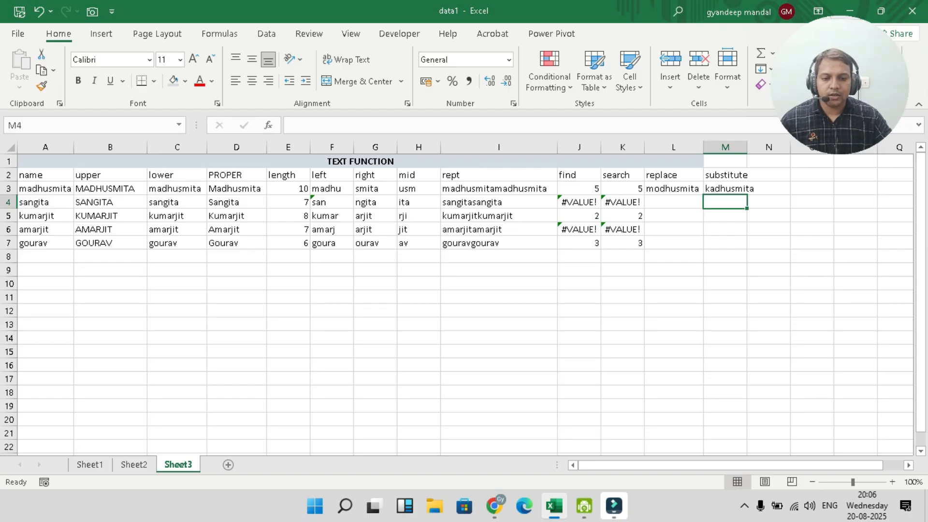
Review the date and time functions on Sheet2 and the arithmetic examples on Sheet1, and return to Sheet3
key("ctrl+Page_Up")
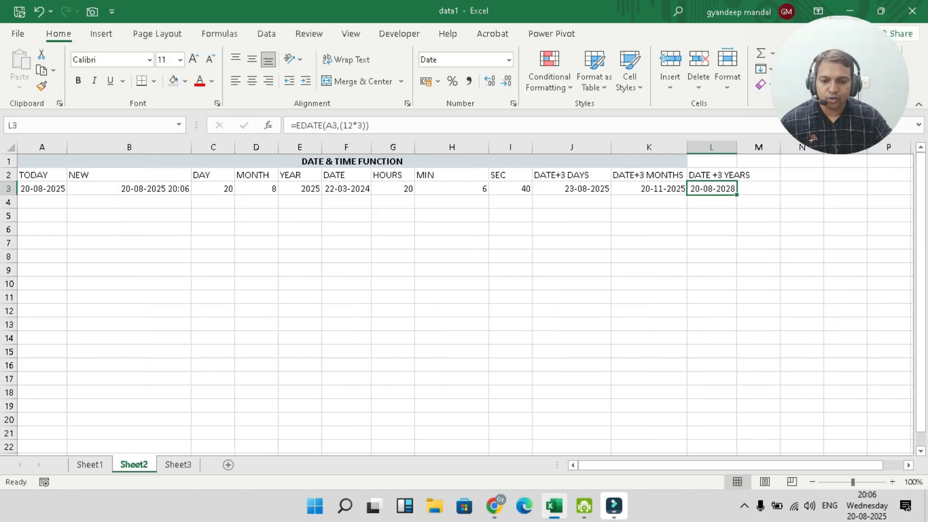
key("ctrl+Page_Up")
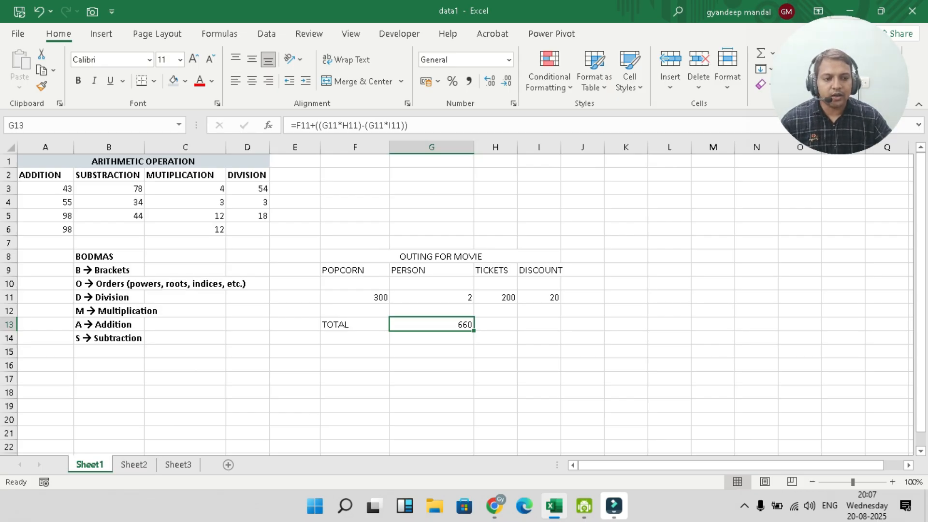
key("ctrl+Page_Down")
key("ctrl+Page_Down")
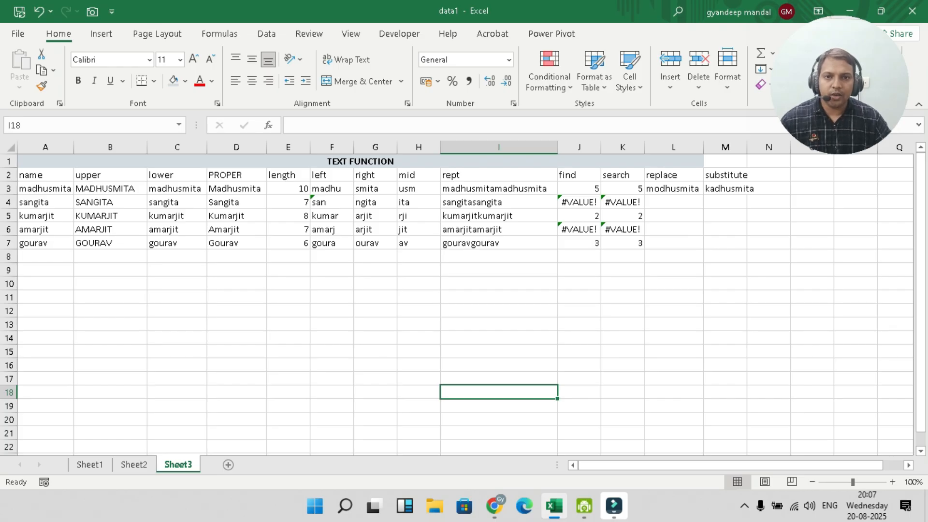